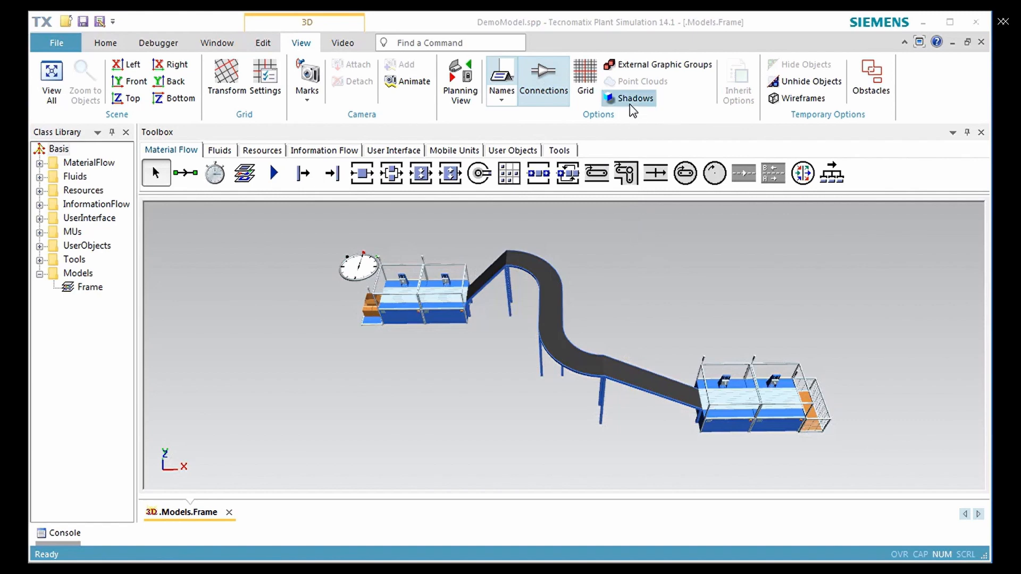
Turn on shadows in the 3D view of the frame and inspect them around the first stations.
{"action": "left_click", "coordinate": [630, 105]}
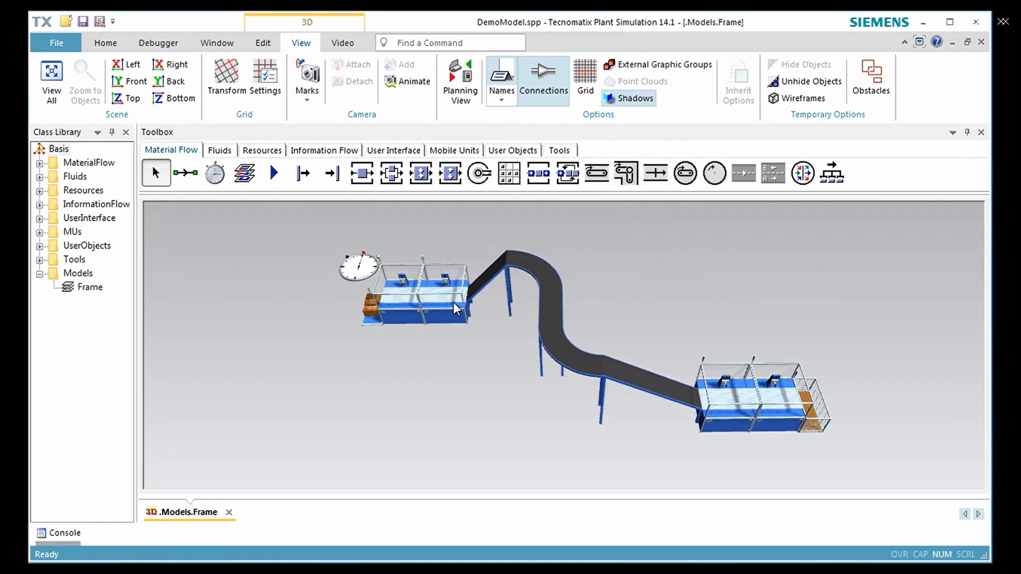
{"action": "scroll", "coordinate": [452, 301], "scroll_direction": "up", "scroll_amount": 5}
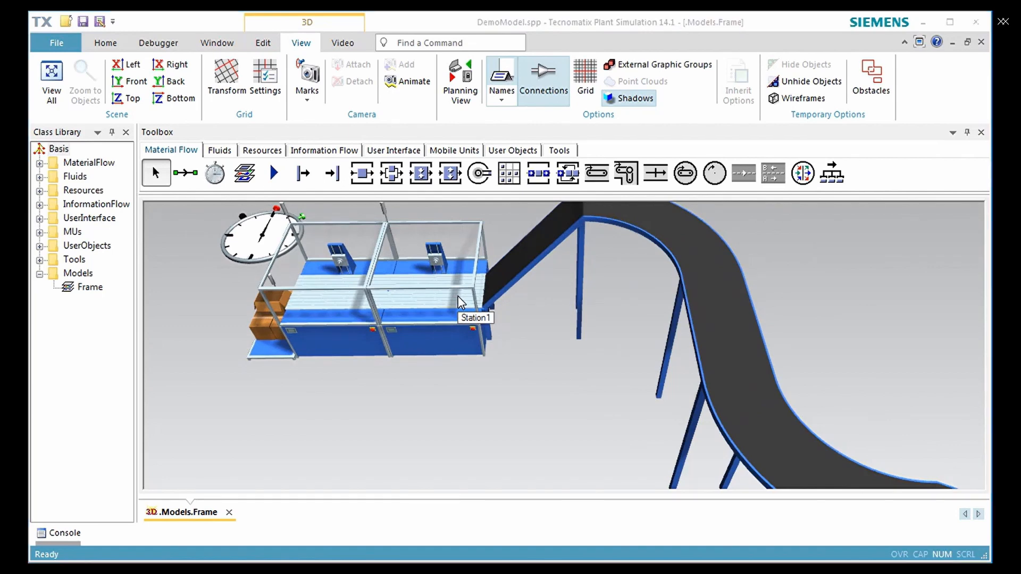
Add an internal, visible graphic group named Walls to the frame's 3D properties.
{"action": "right_click", "coordinate": [837, 295]}
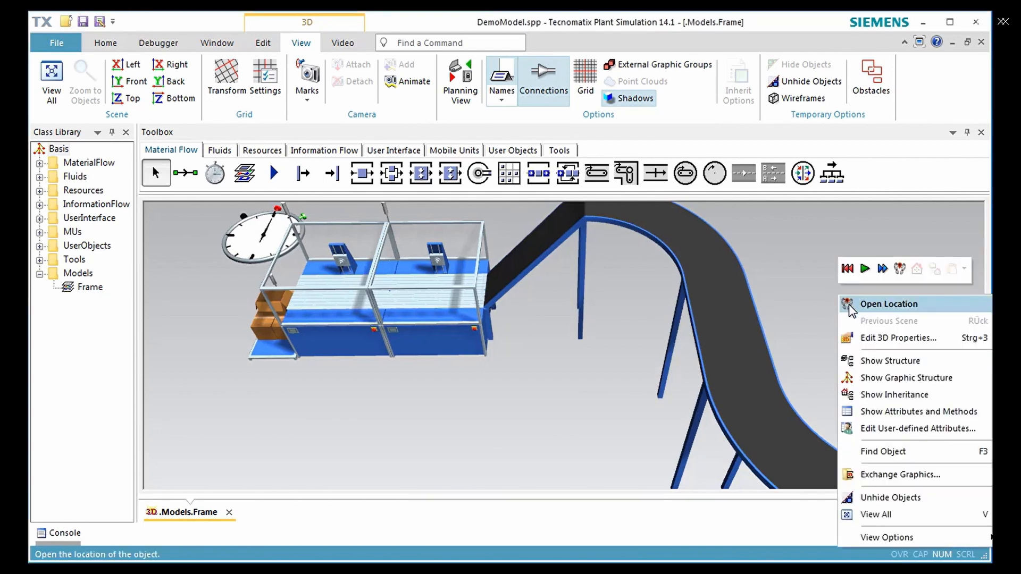
{"action": "left_click", "coordinate": [875, 340]}
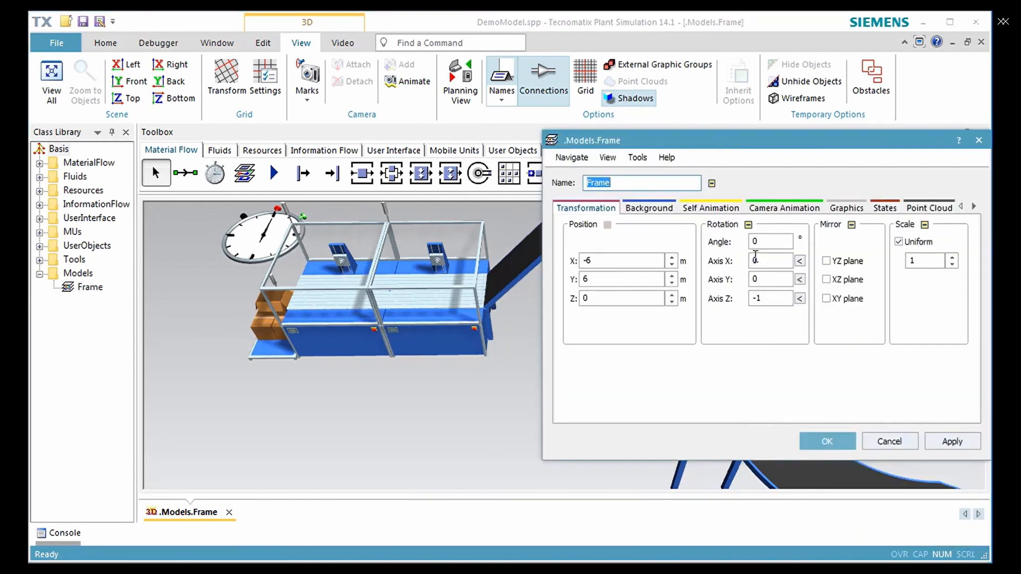
{"action": "left_click", "coordinate": [834, 208]}
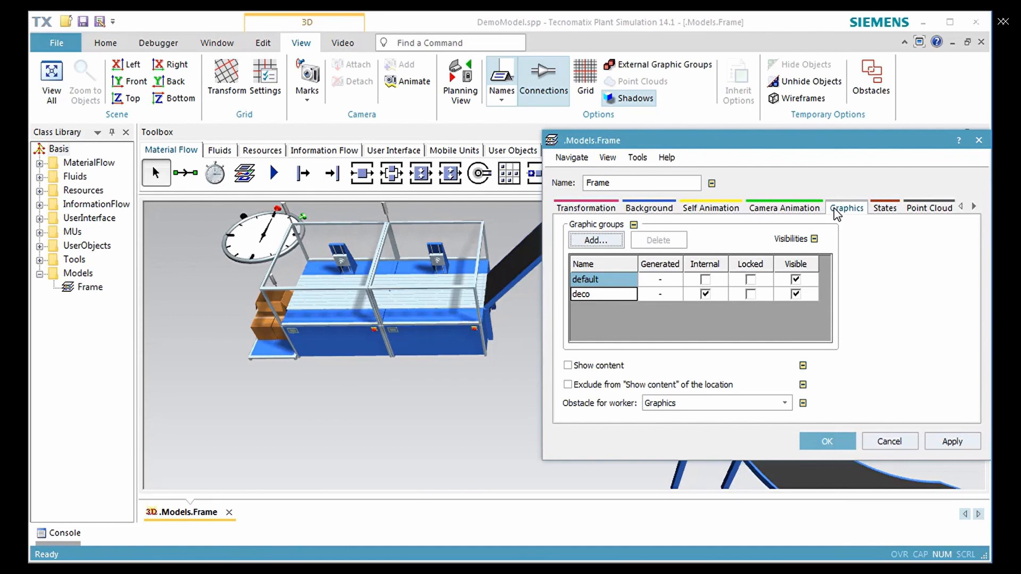
{"action": "left_click", "coordinate": [602, 241]}
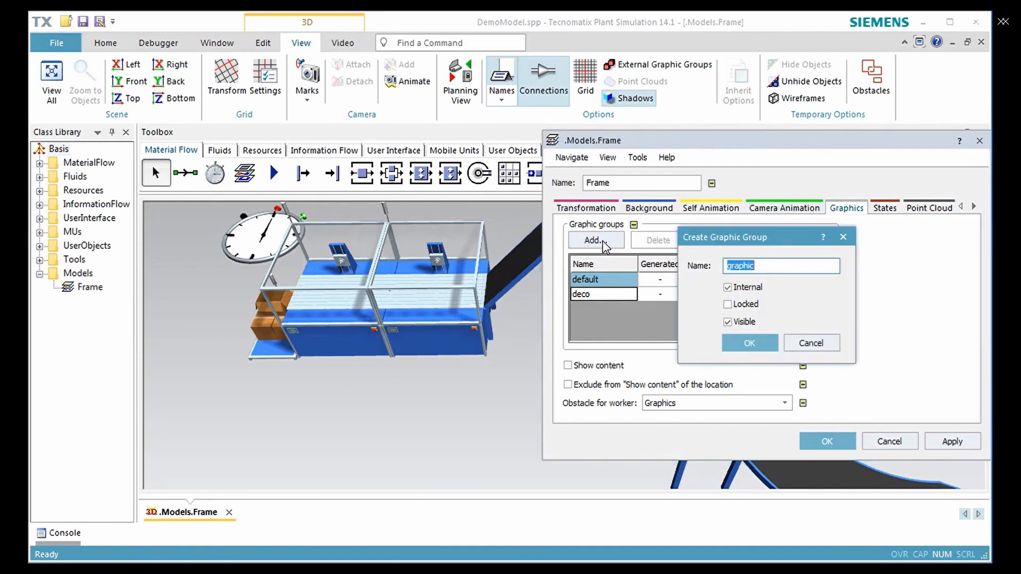
{"action": "type", "text": "Walls"}
{"action": "left_click", "coordinate": [739, 343]}
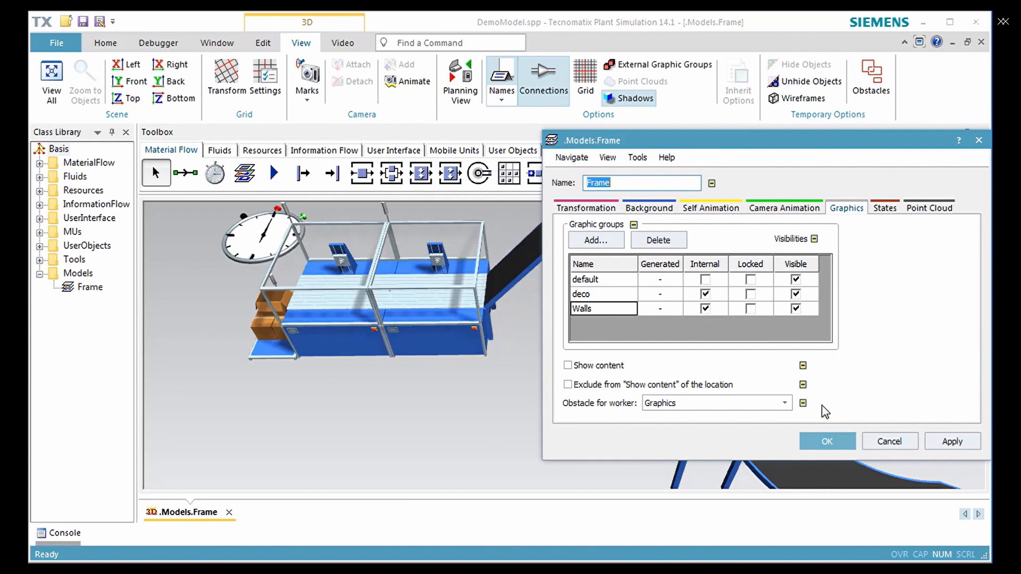
{"action": "left_click", "coordinate": [827, 440]}
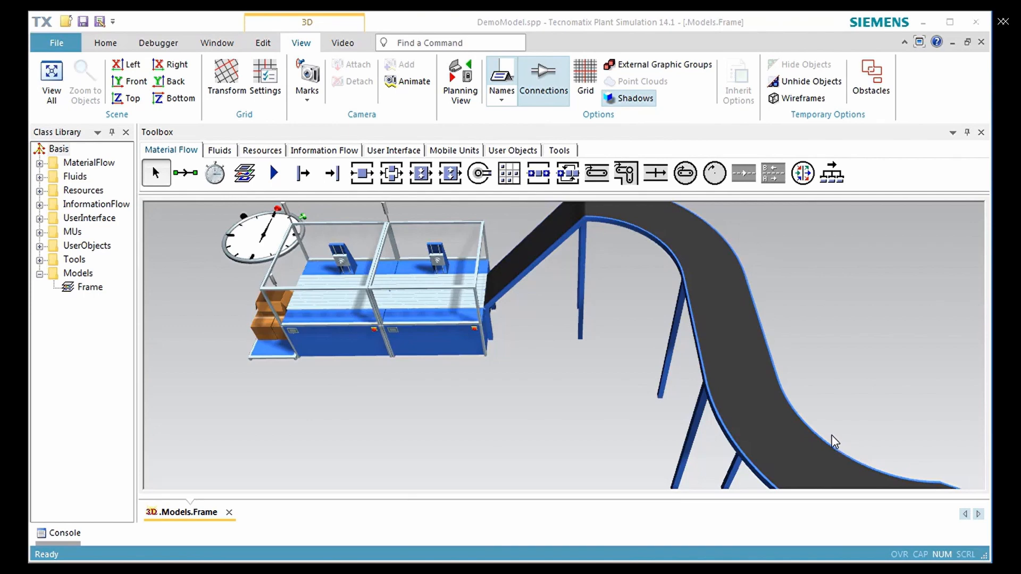
Insert a floor cuboid 50 m wide, 20 m deep and 0.02 m high in the Walls group, at about X 7.3 m, Y -6.3 m.
{"action": "left_click", "coordinate": [261, 43]}
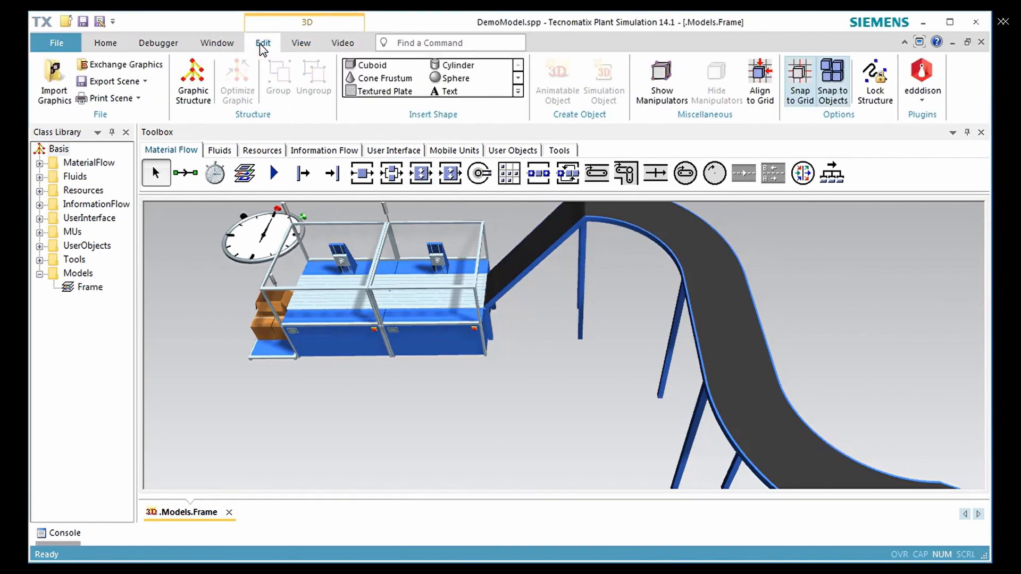
{"action": "left_click", "coordinate": [362, 64]}
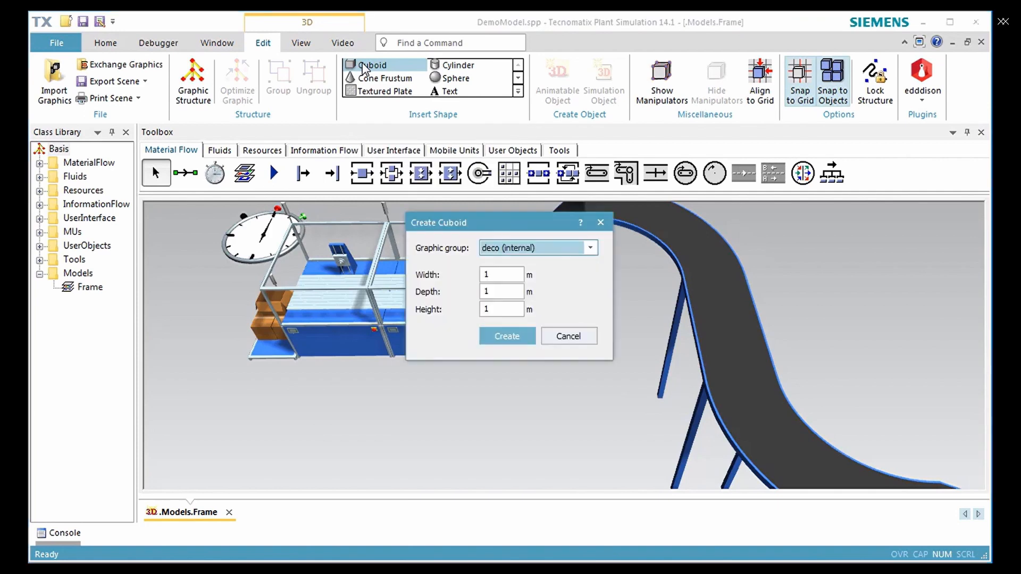
{"action": "double_click", "coordinate": [512, 277]}
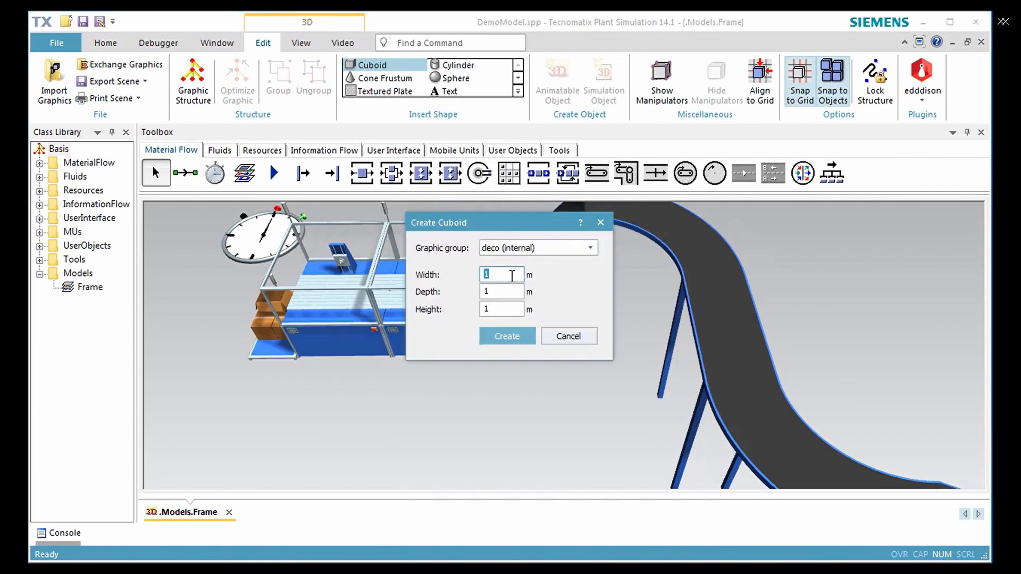
{"action": "type", "text": "50"}
{"action": "double_click", "coordinate": [515, 291]}
{"action": "type", "text": "20"}
{"action": "double_click", "coordinate": [519, 307]}
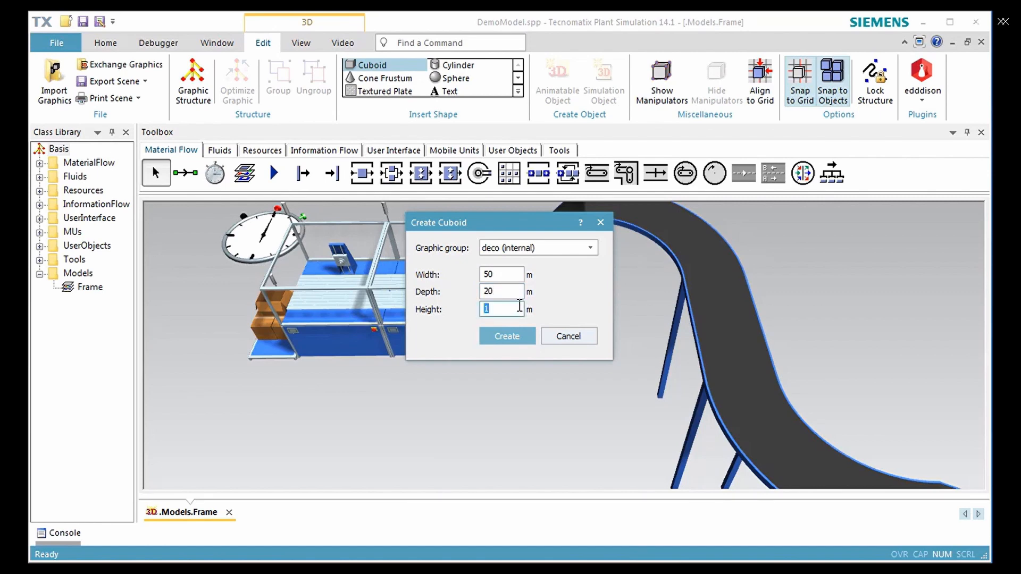
{"action": "type", "text": "0.02"}
{"action": "left_click", "coordinate": [585, 252]}
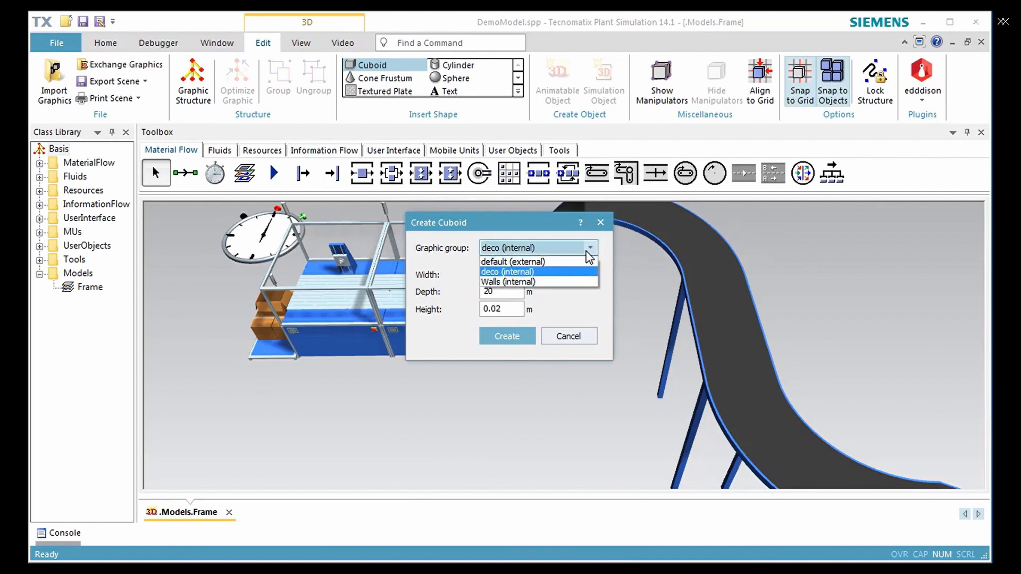
{"action": "left_click", "coordinate": [575, 281]}
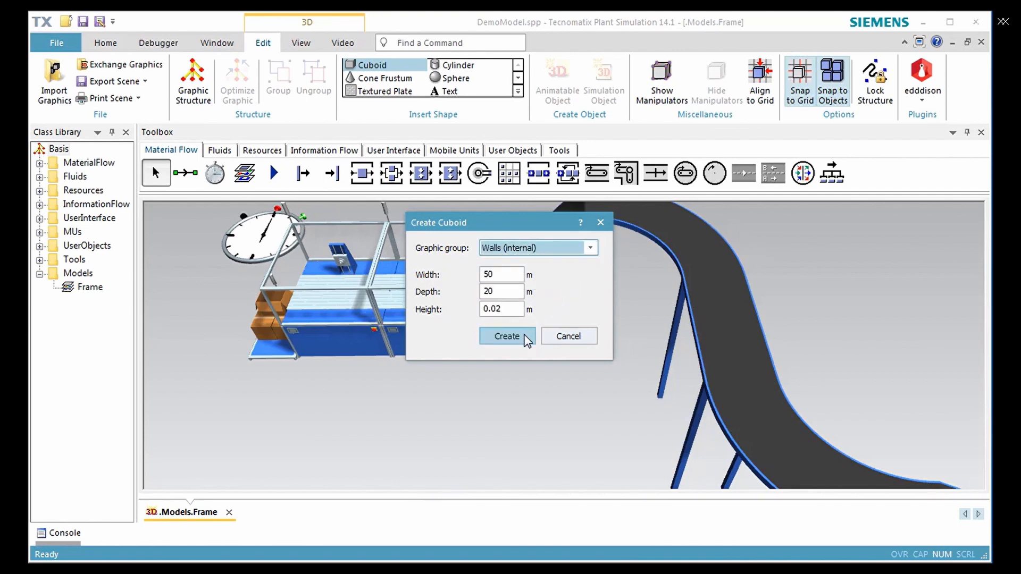
{"action": "left_click", "coordinate": [507, 336]}
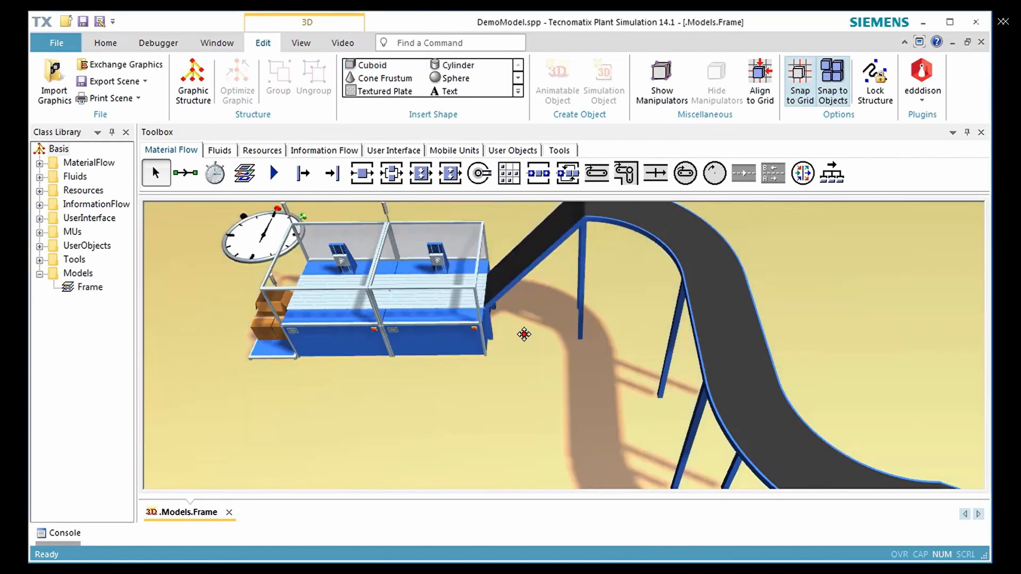
{"action": "left_click", "coordinate": [495, 411]}
Activate a custom material in the floor cuboid's 3D properties.
{"action": "scroll", "coordinate": [490, 408], "scroll_direction": "up", "scroll_amount": 2}
{"action": "scroll", "coordinate": [490, 407], "scroll_direction": "down", "scroll_amount": 3}
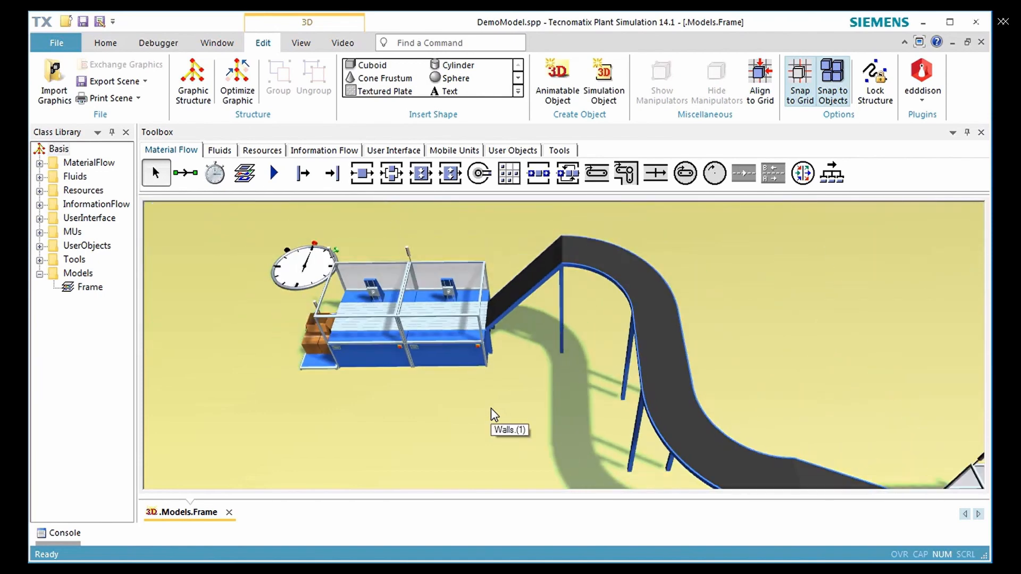
{"action": "scroll", "coordinate": [490, 408], "scroll_direction": "down", "scroll_amount": 5}
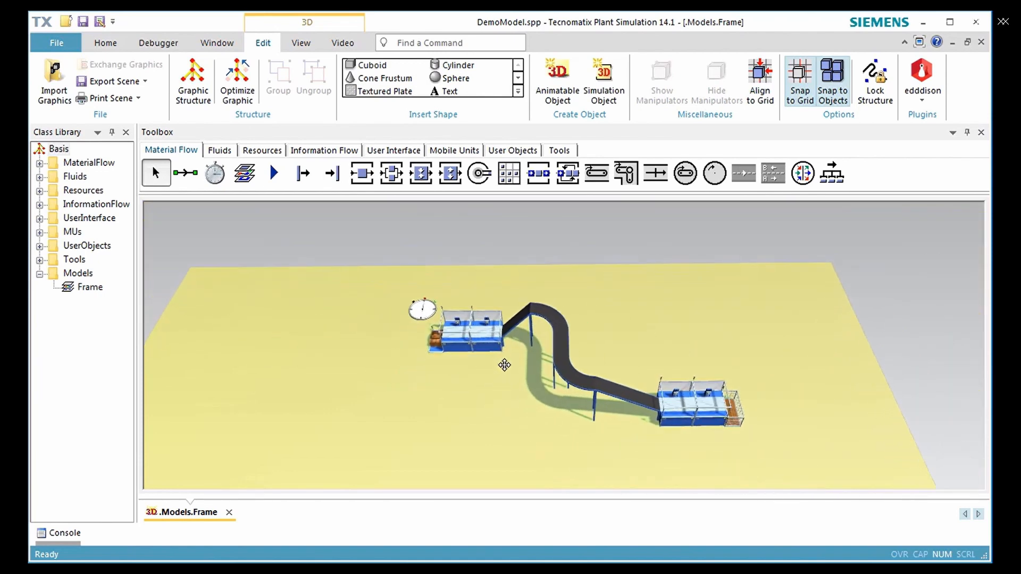
{"action": "middle_click_drag", "start_coordinate": [505, 365], "coordinate": [516, 288]}
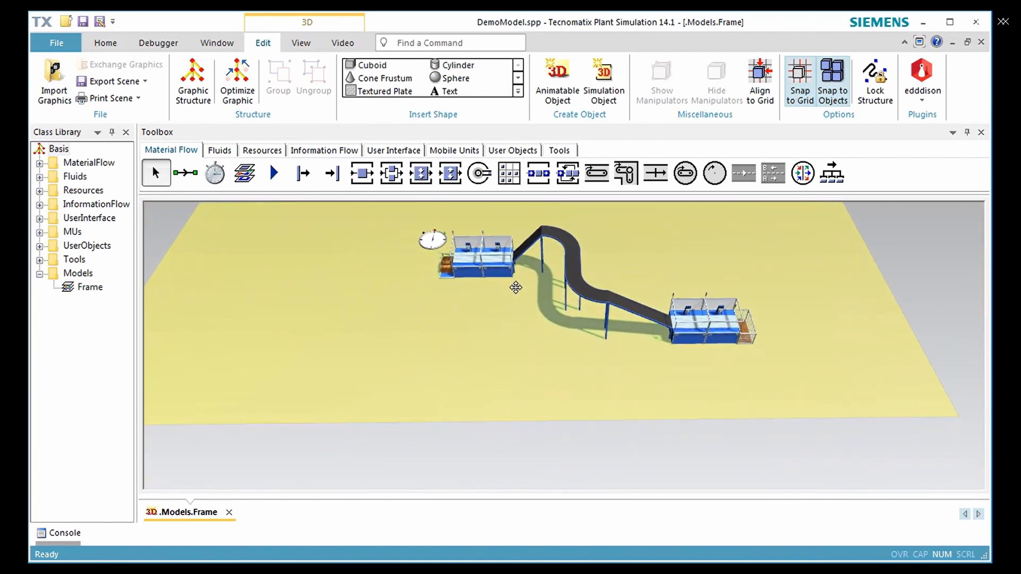
{"action": "right_click", "coordinate": [500, 338]}
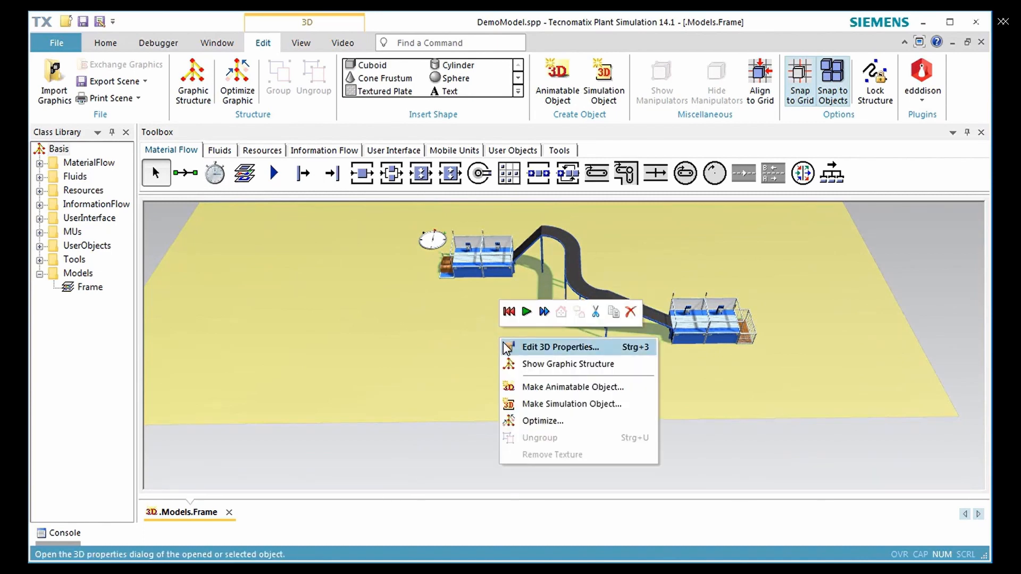
{"action": "left_click", "coordinate": [504, 343]}
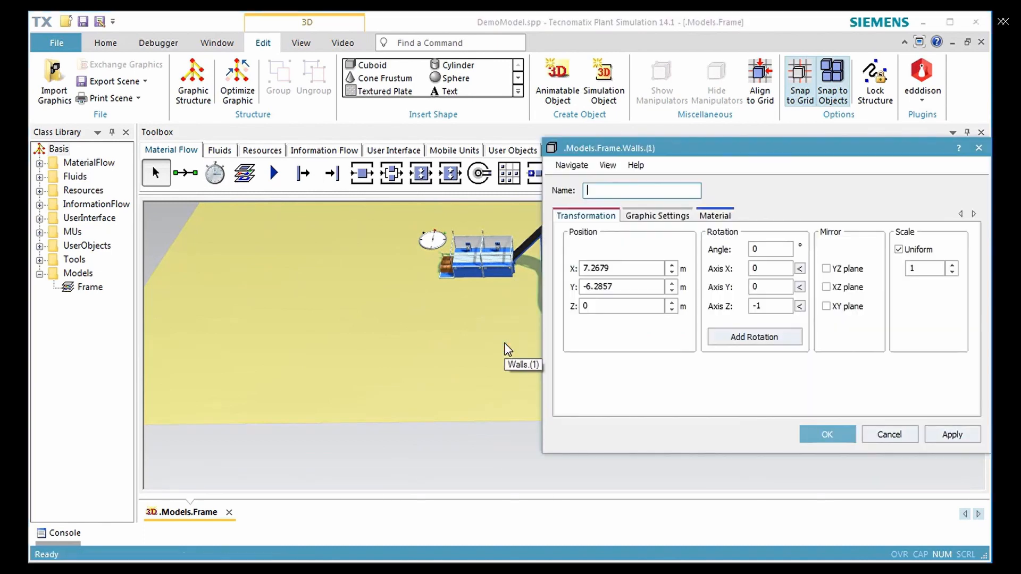
{"action": "left_click", "coordinate": [702, 219]}
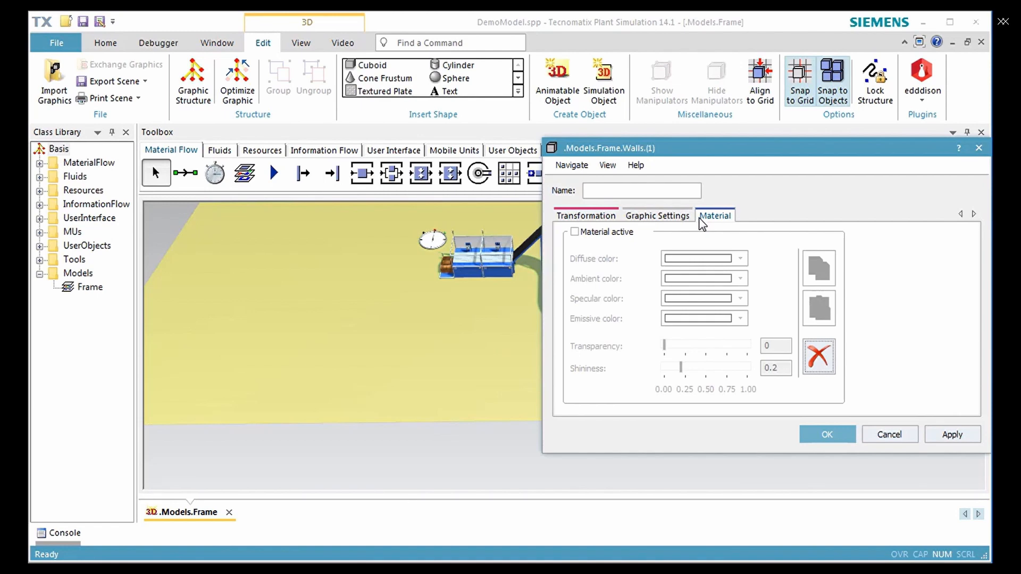
{"action": "left_click", "coordinate": [622, 235]}
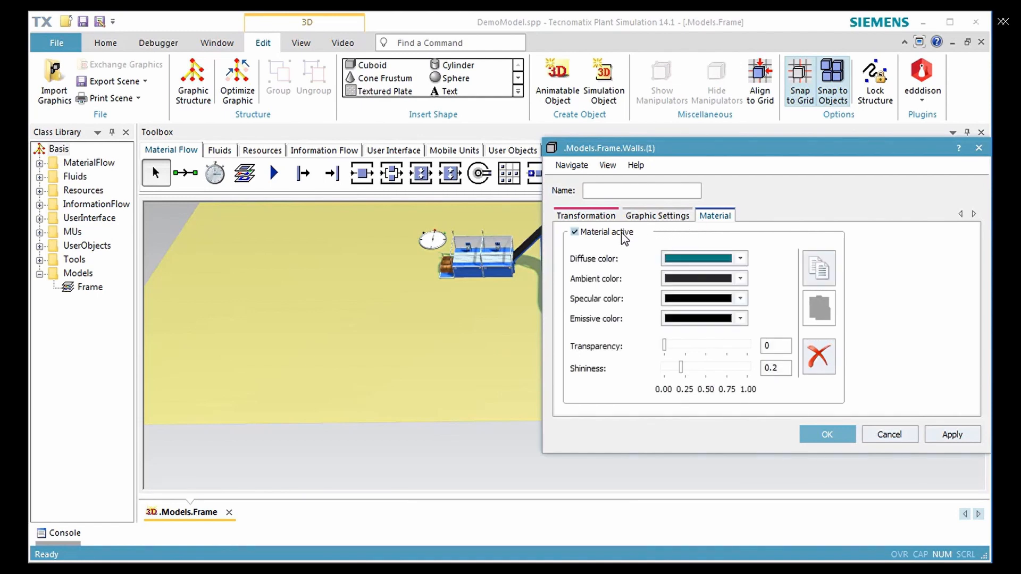
Set the floor cuboid's diffuse color to custom orange with red 255, green 180, blue 46, and apply it.
{"action": "left_click", "coordinate": [740, 259]}
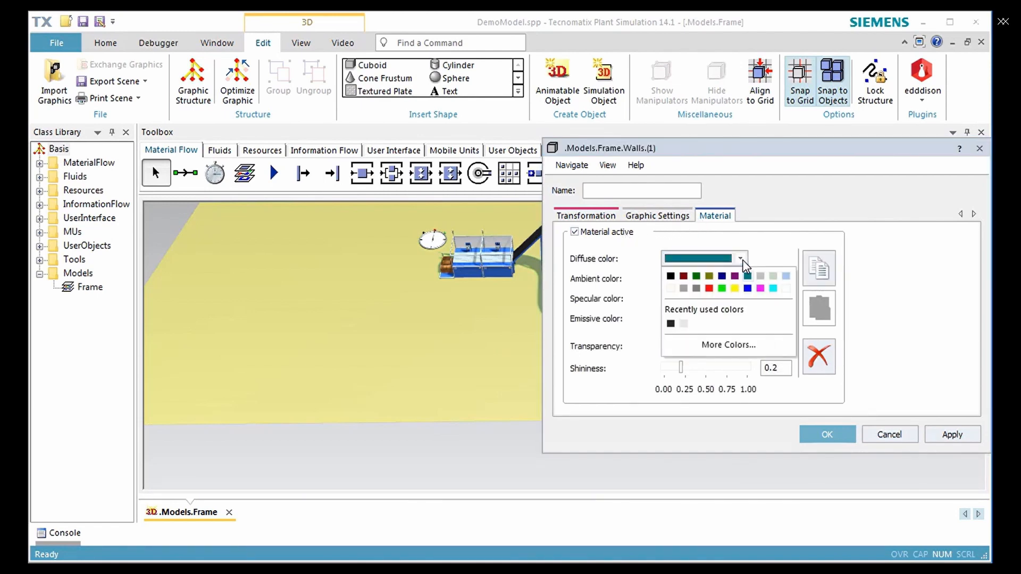
{"action": "left_click", "coordinate": [711, 344]}
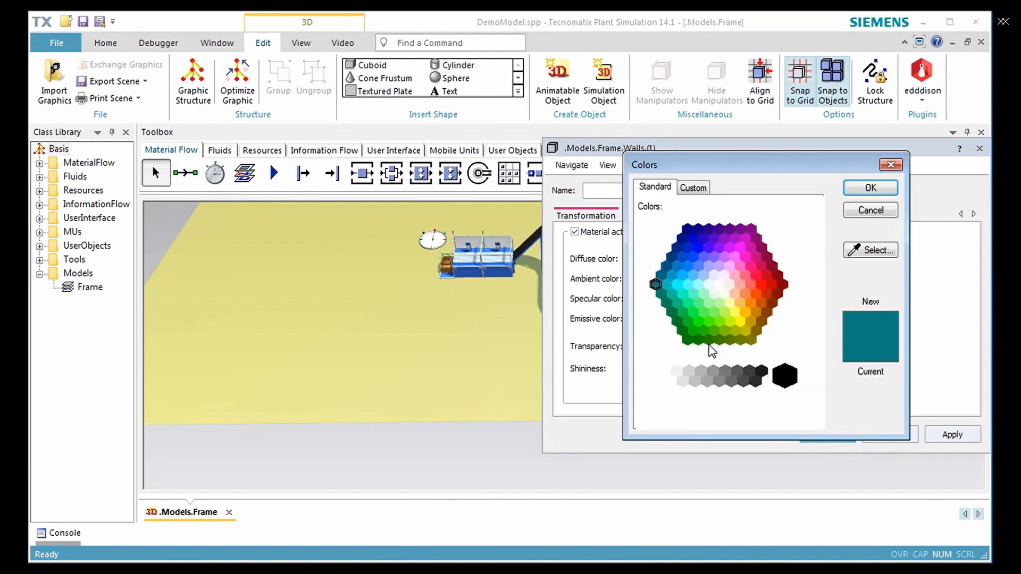
{"action": "left_click", "coordinate": [761, 322]}
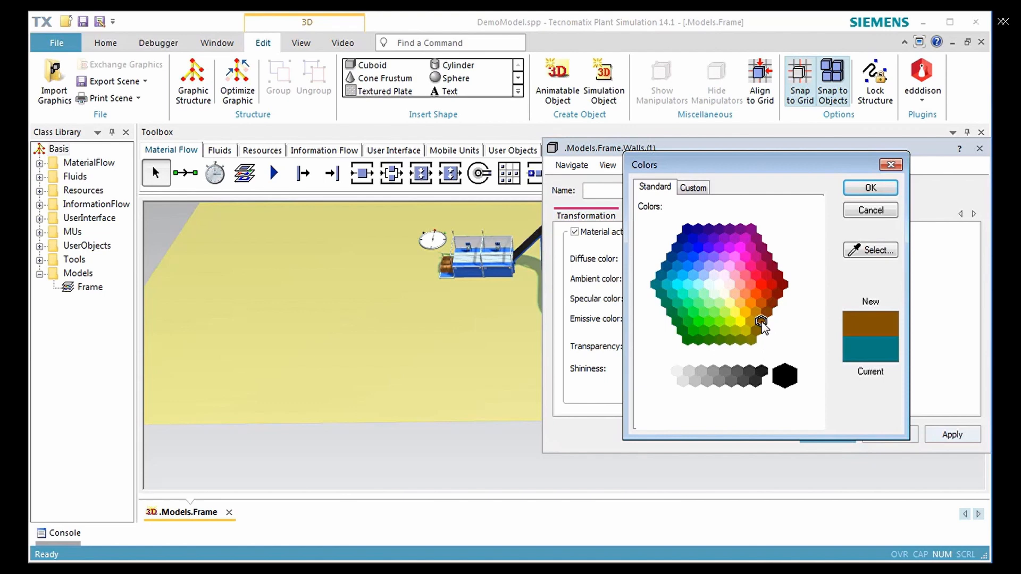
{"action": "left_click", "coordinate": [707, 189]}
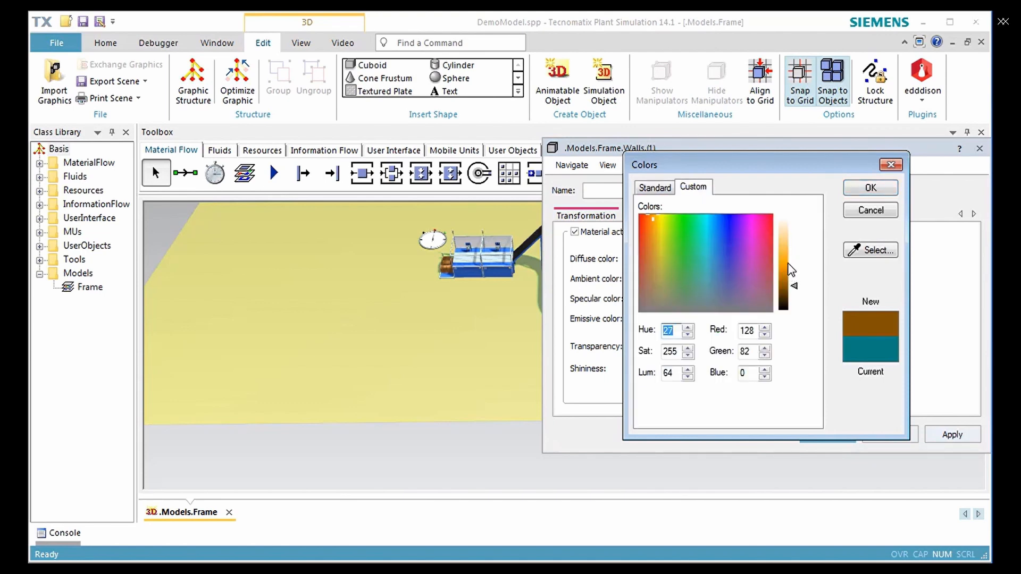
{"action": "left_click", "coordinate": [785, 255]}
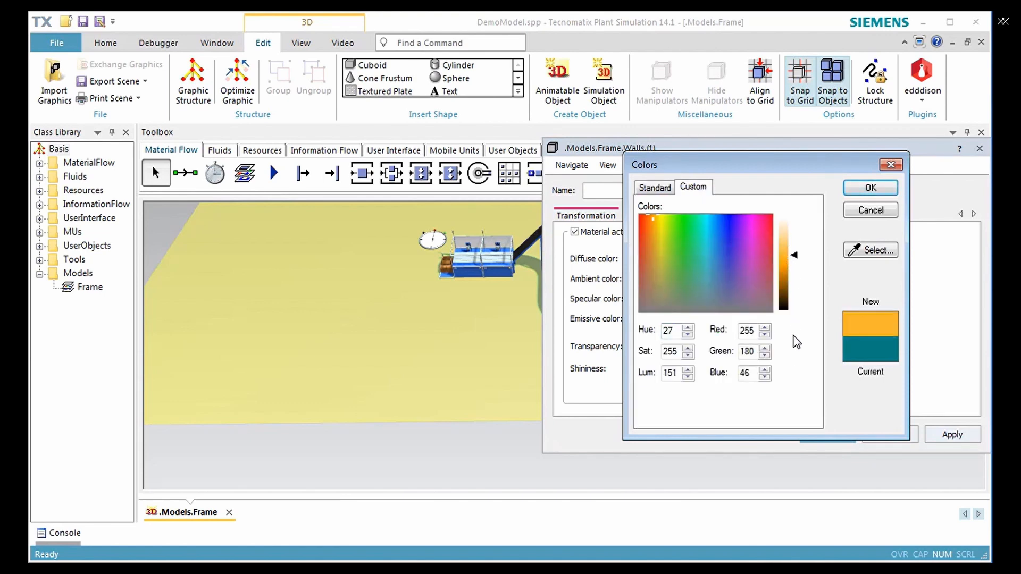
{"action": "left_click", "coordinate": [854, 189]}
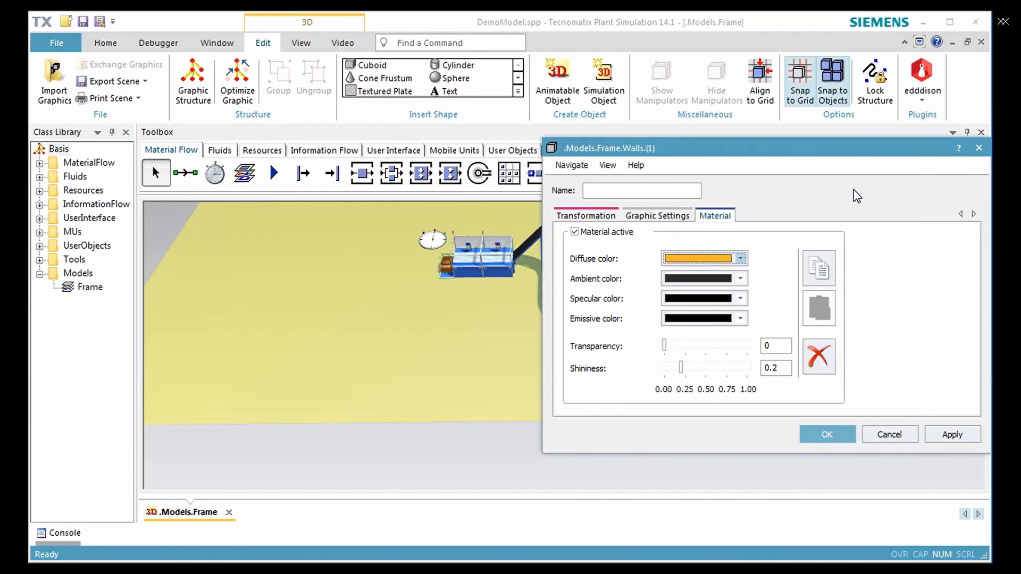
{"action": "left_click", "coordinate": [837, 433]}
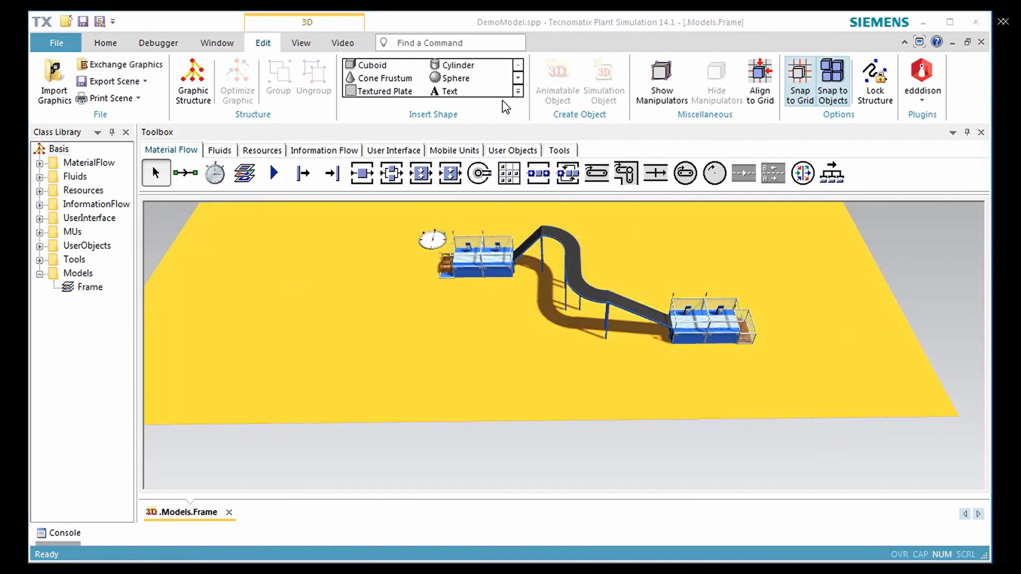
Create factory walls 50 m wide, 20 m deep, 5 m high and 0.3 m thick in the Walls graphic group.
{"action": "left_click", "coordinate": [518, 91]}
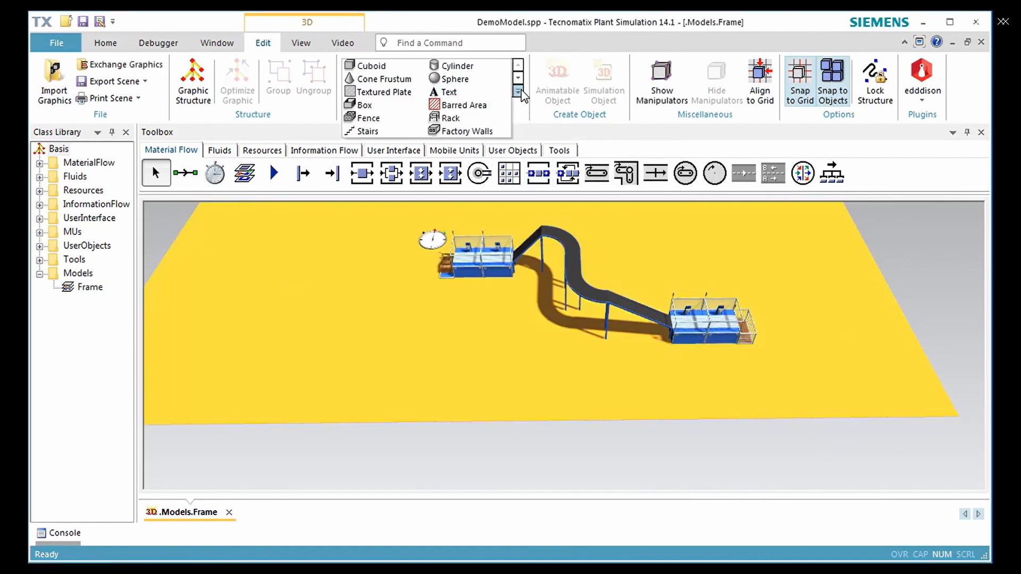
{"action": "left_click", "coordinate": [491, 134]}
{"action": "left_click", "coordinate": [523, 234]}
{"action": "key", "text": "BackSpace"}
{"action": "key", "text": "BackSpace"}
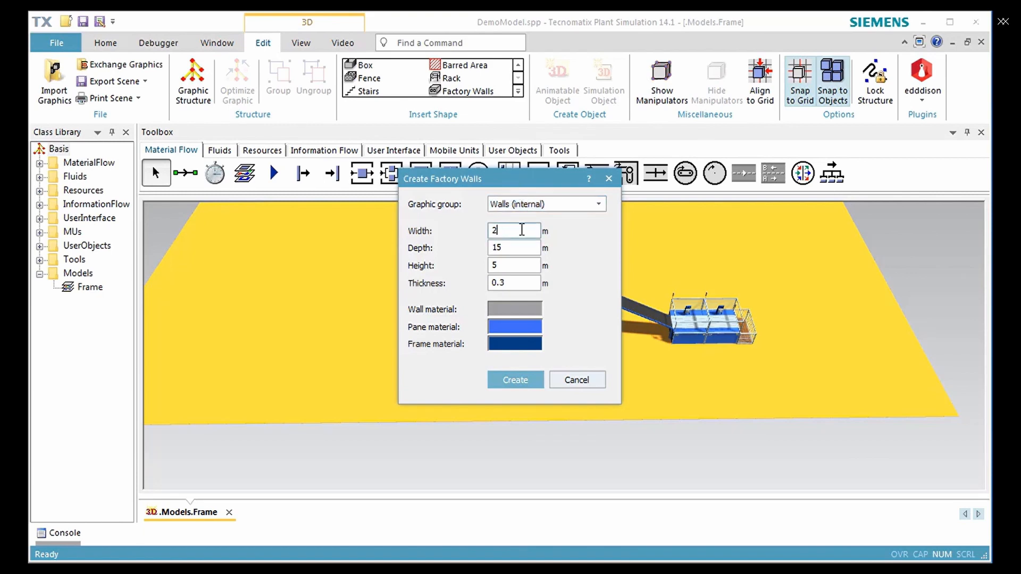
{"action": "type", "text": "50"}
{"action": "double_click", "coordinate": [524, 246]}
{"action": "type", "text": "20"}
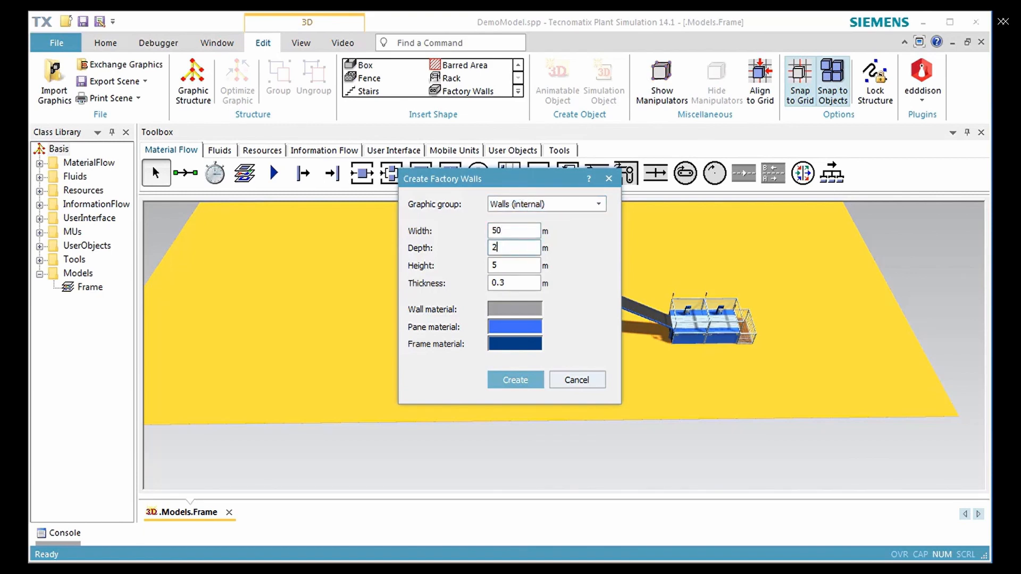
{"action": "left_click", "coordinate": [526, 264]}
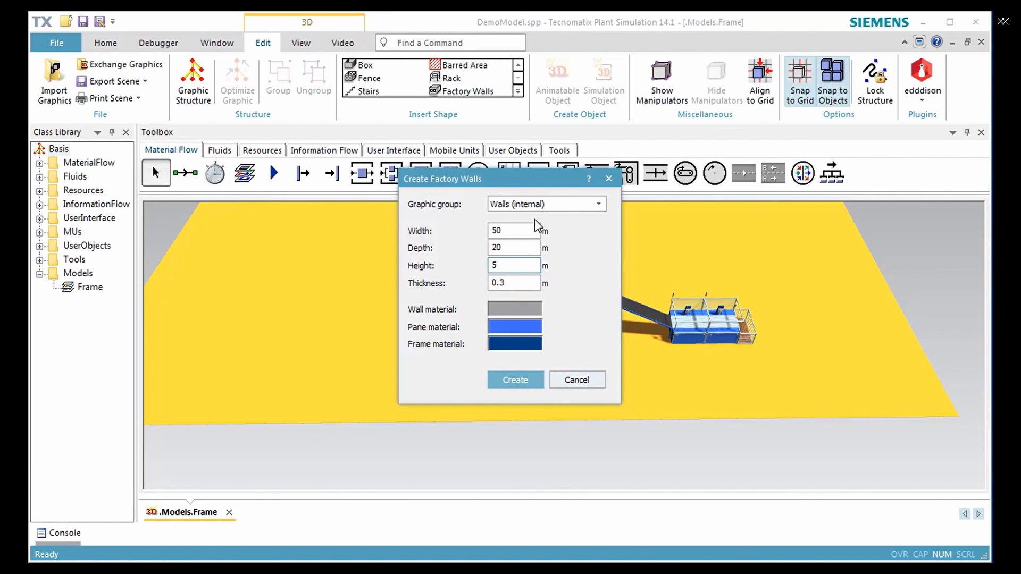
{"action": "left_click", "coordinate": [538, 380]}
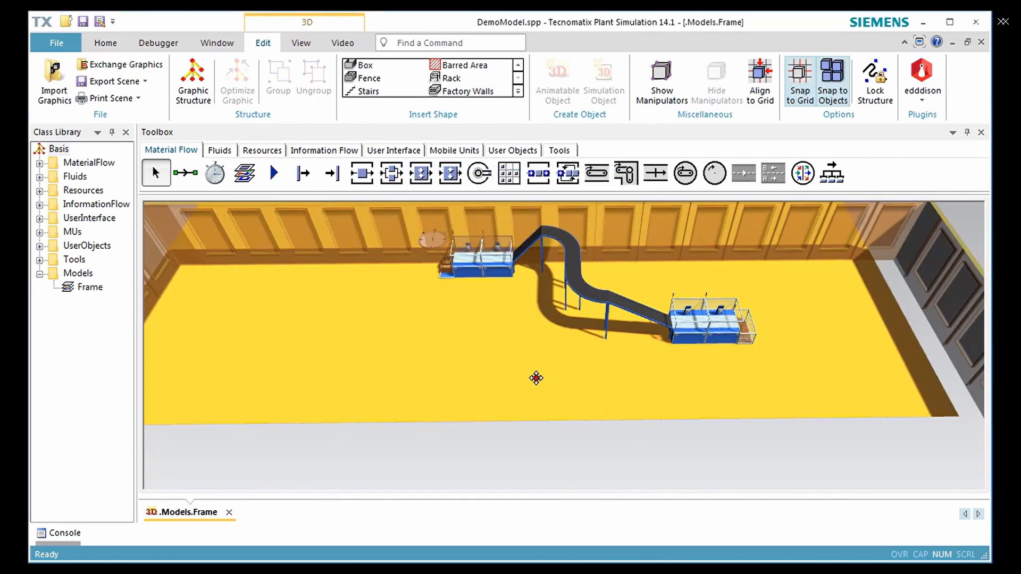
Place the factory walls so that they enclose the colored floor on all four sides, and deselect them.
{"action": "scroll", "coordinate": [524, 371], "scroll_direction": "down", "scroll_amount": 3}
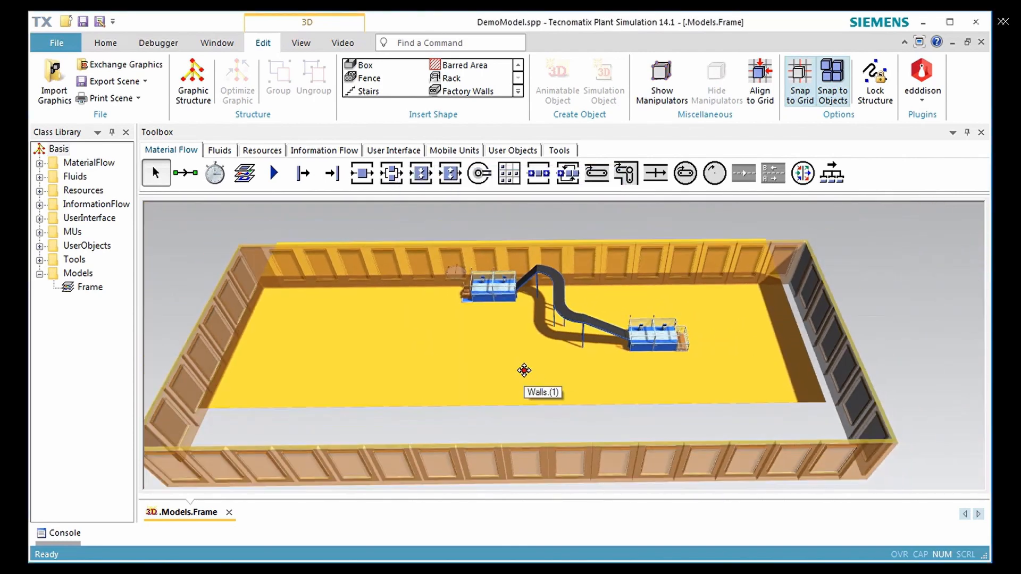
{"action": "left_click_drag", "start_coordinate": [524, 370], "coordinate": [515, 311]}
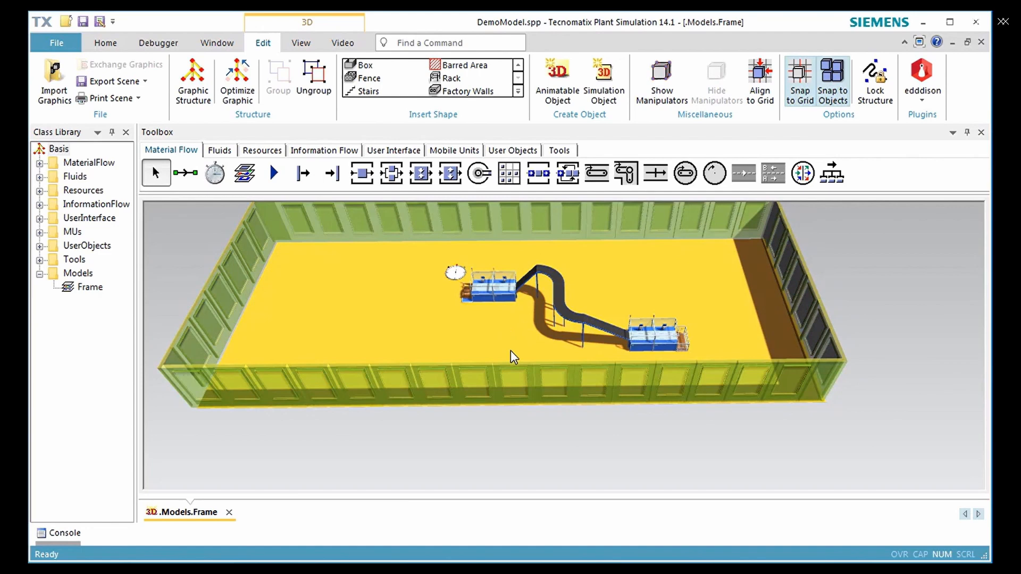
{"action": "left_click", "coordinate": [504, 451]}
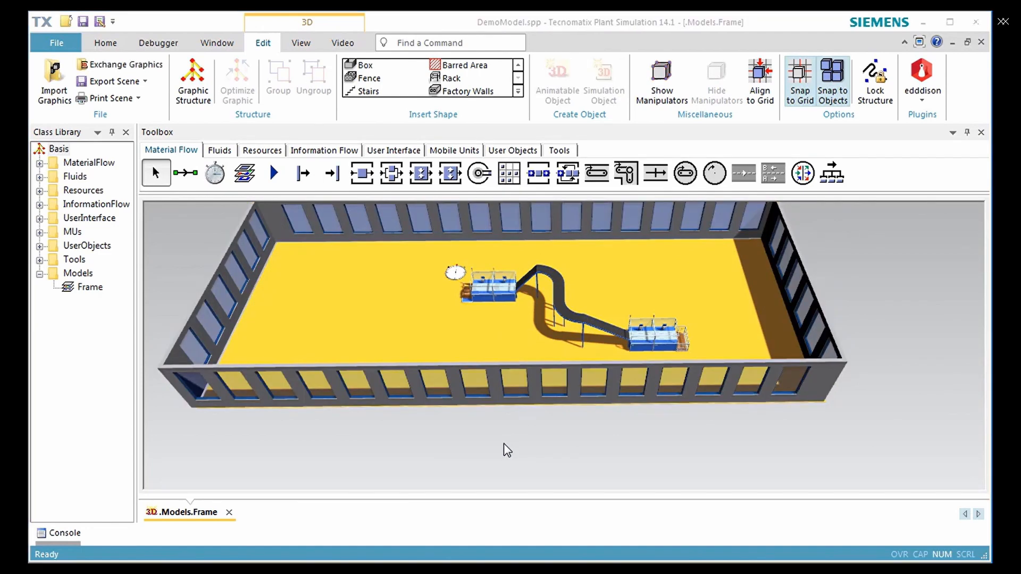
Lock the Walls graphic group in the frame's 3D properties and confirm.
{"action": "right_click", "coordinate": [503, 444]}
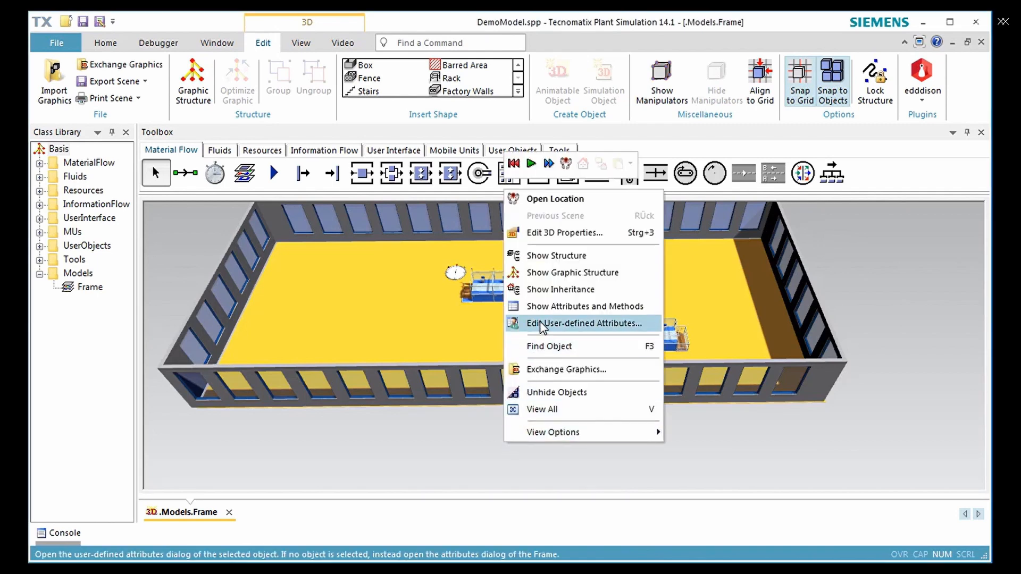
{"action": "left_click", "coordinate": [556, 234]}
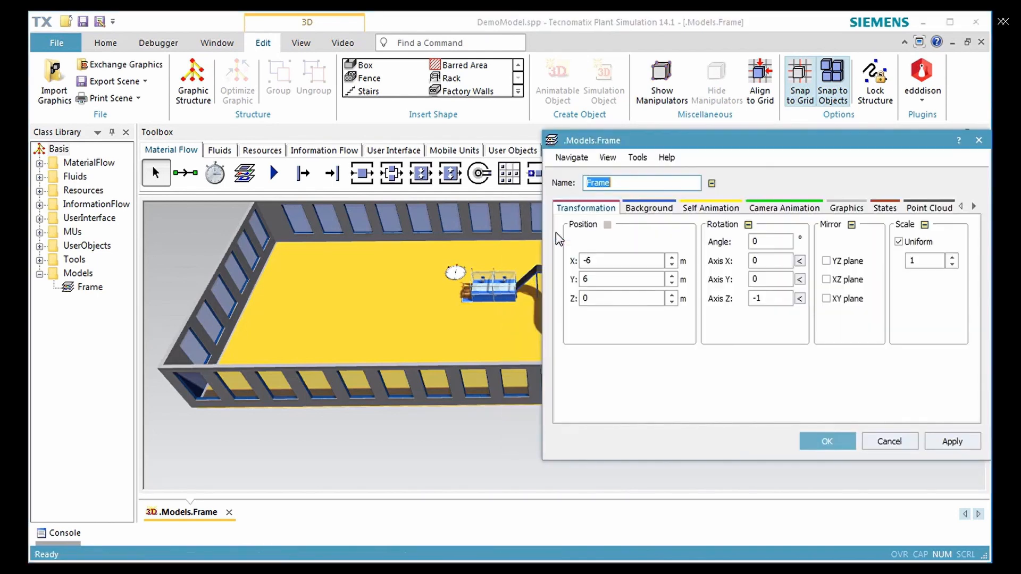
{"action": "left_click", "coordinate": [846, 208]}
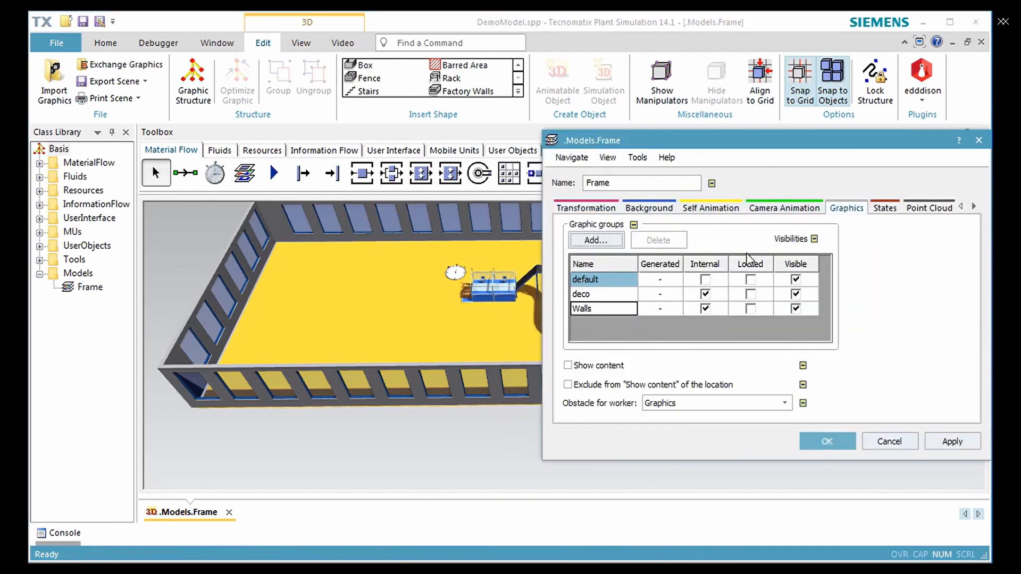
{"action": "left_click", "coordinate": [749, 309]}
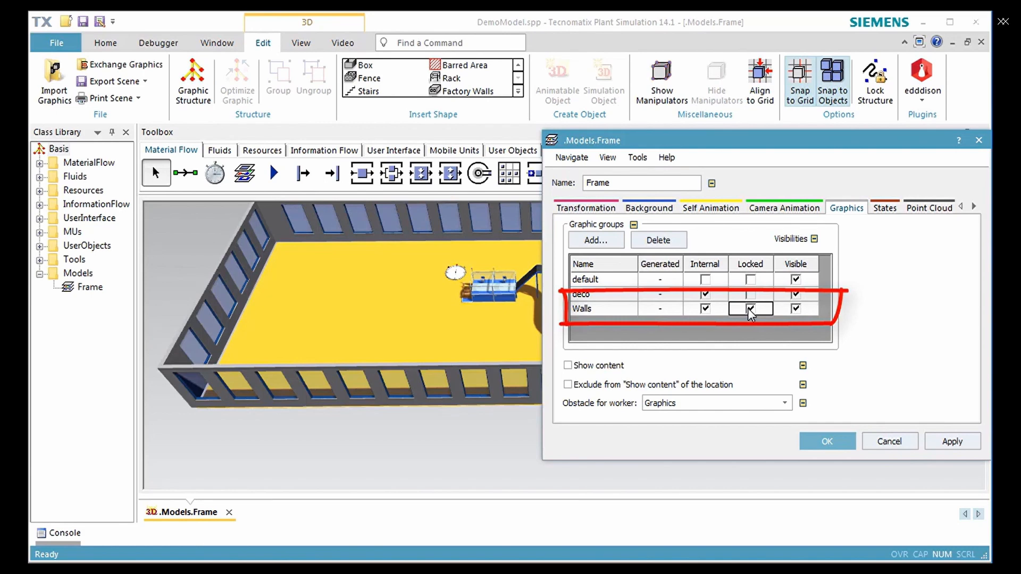
{"action": "left_click", "coordinate": [838, 443]}
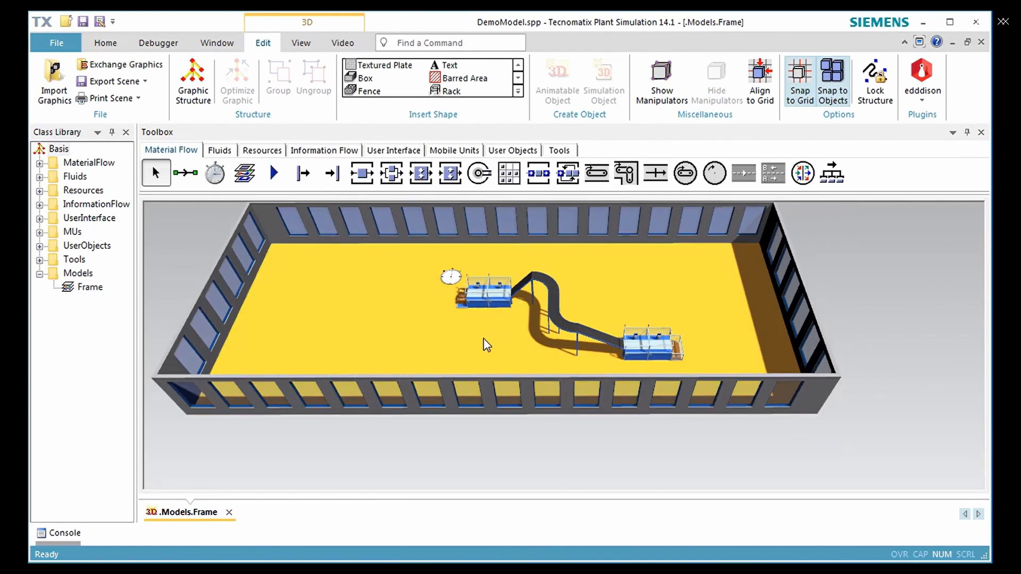
Start a textured plate for the floor area near the source station, using the image schaltschrank-02.jpg.
{"action": "scroll", "coordinate": [483, 336], "scroll_direction": "up", "scroll_amount": 5}
{"action": "scroll", "coordinate": [479, 326], "scroll_direction": "up", "scroll_amount": 3}
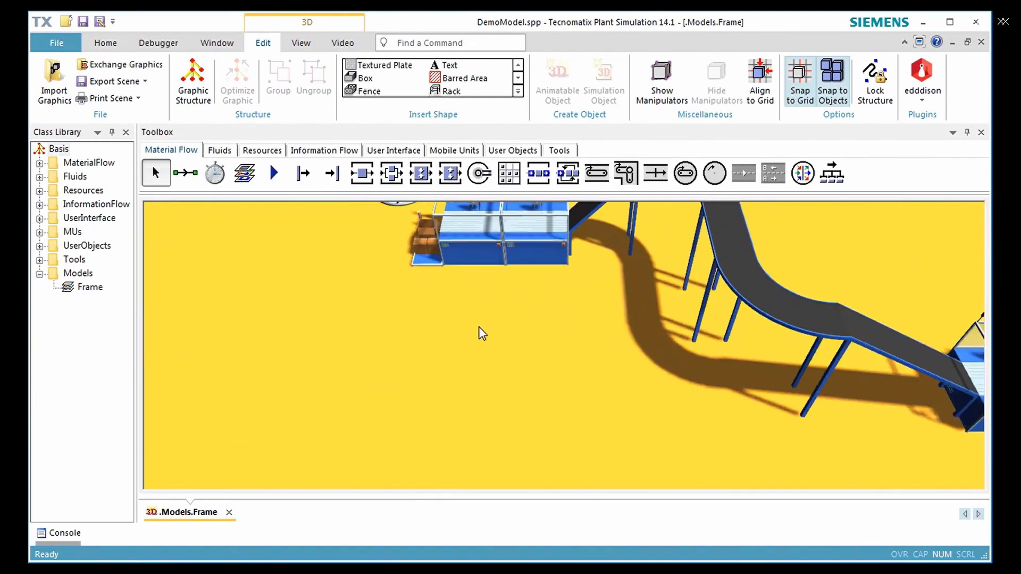
{"action": "left_click", "coordinate": [518, 91]}
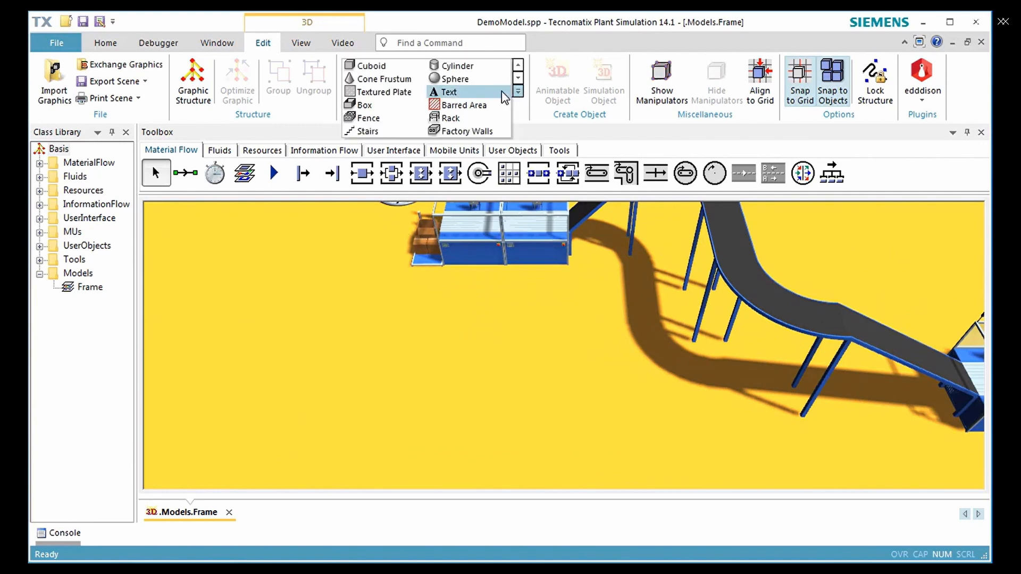
{"action": "left_click", "coordinate": [388, 93]}
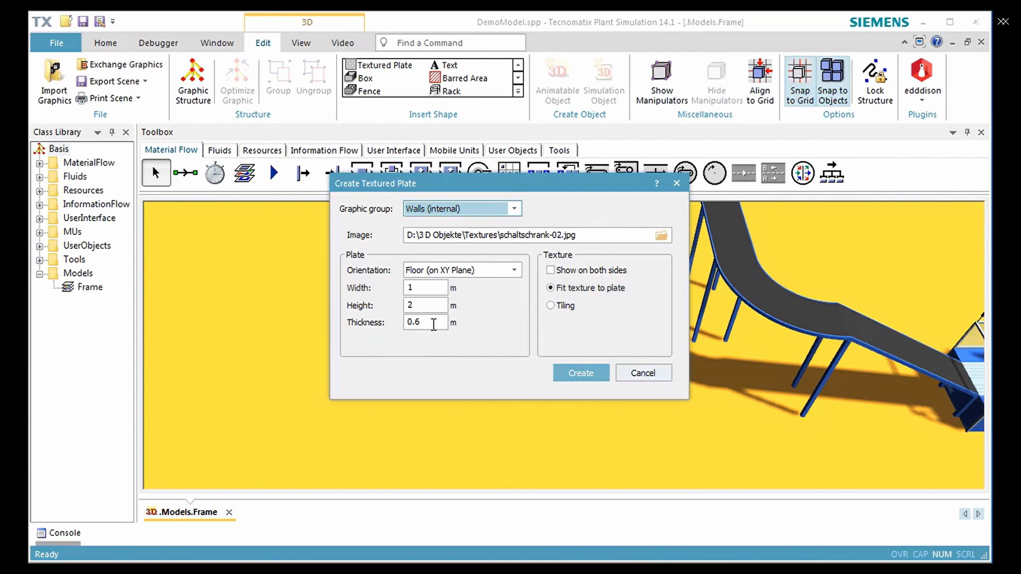
{"action": "left_click", "coordinate": [661, 235]}
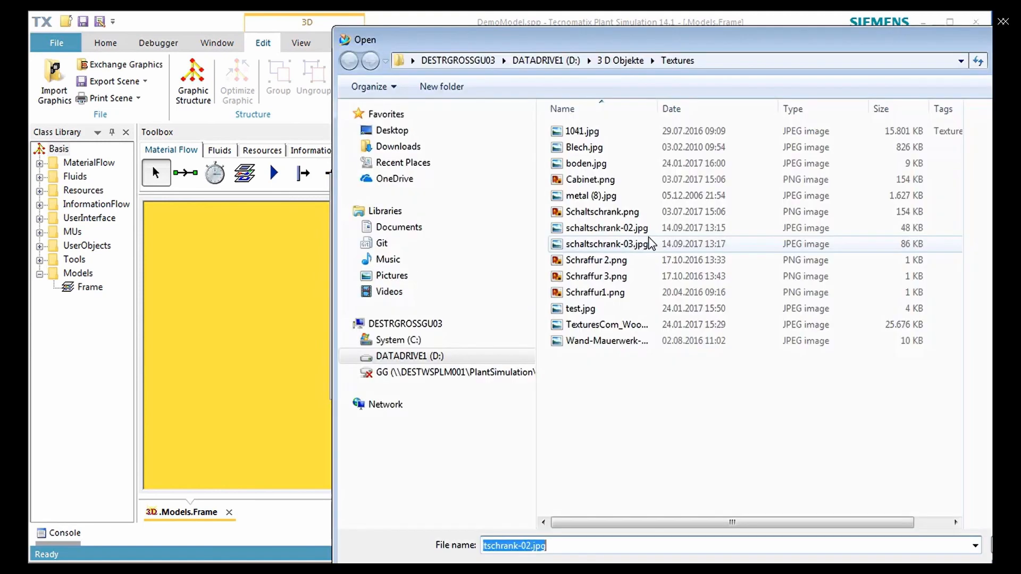
{"action": "left_click", "coordinate": [632, 230]}
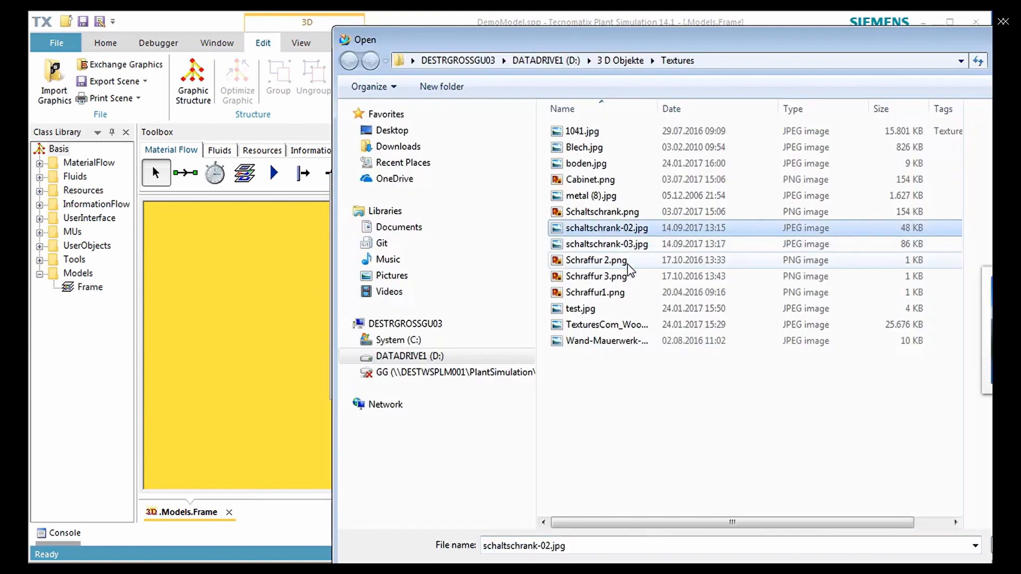
{"action": "key", "text": "Return"}
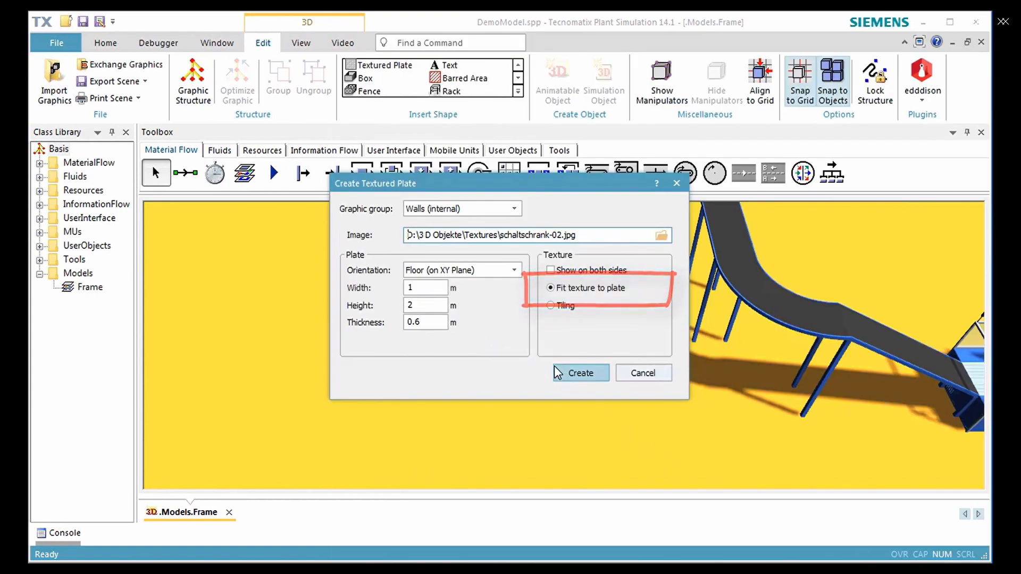
Create the 1 × 2 × 0.6 m plate in the deco group and place it at about X 0.5 m, Y -7.7 m.
{"action": "left_click", "coordinate": [495, 208]}
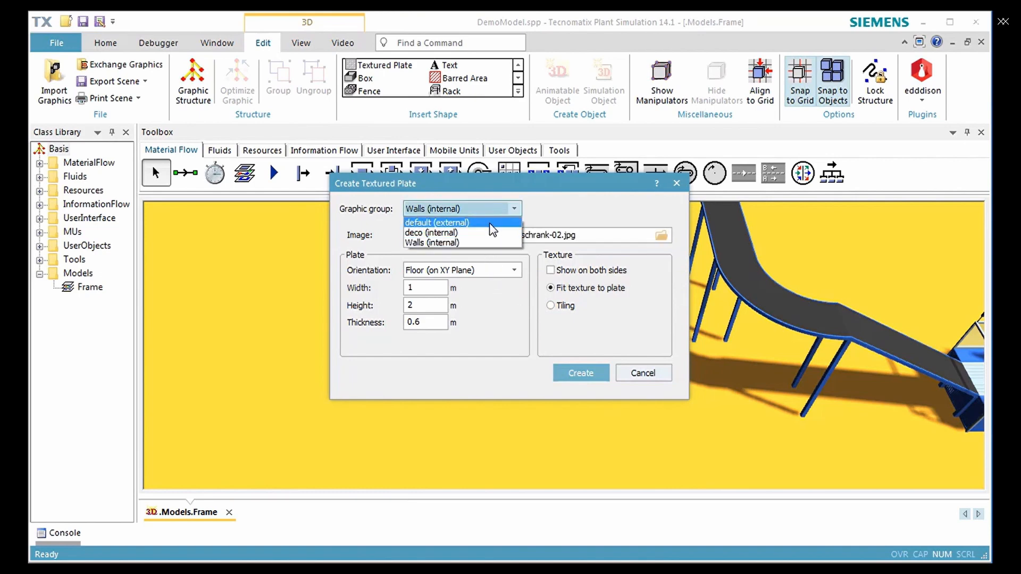
{"action": "left_click", "coordinate": [492, 233]}
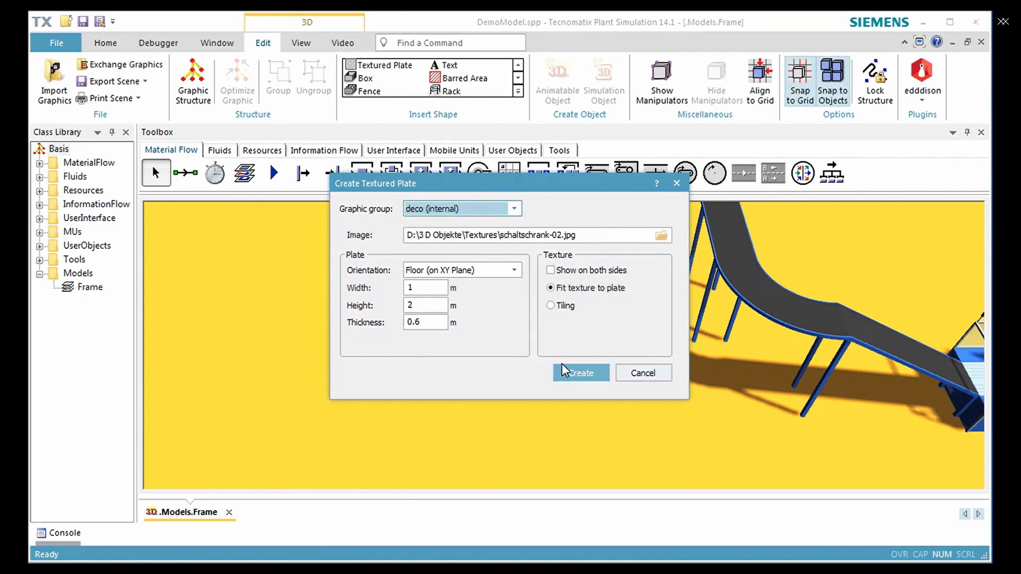
{"action": "left_click", "coordinate": [578, 372]}
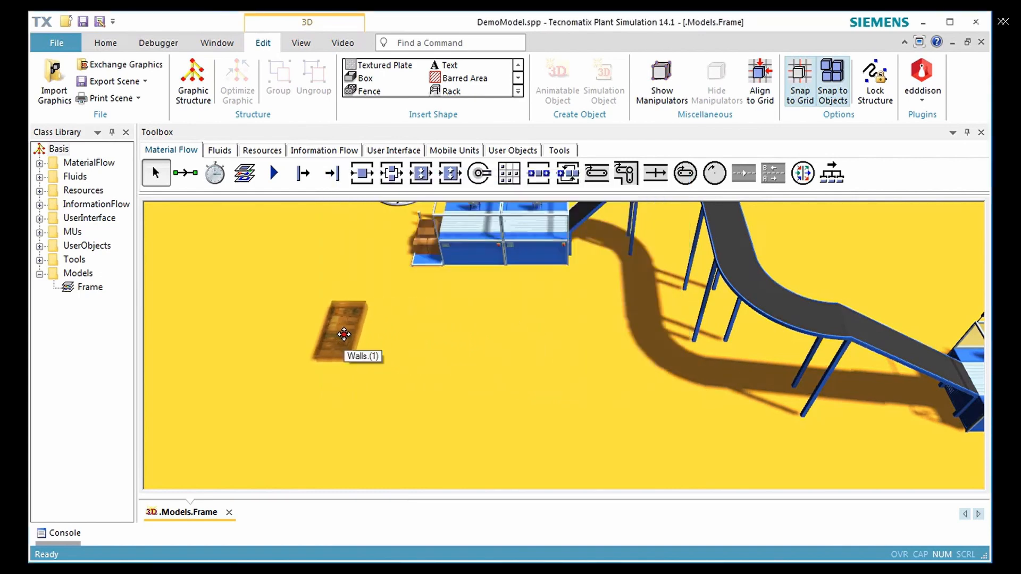
{"action": "left_click", "coordinate": [345, 335]}
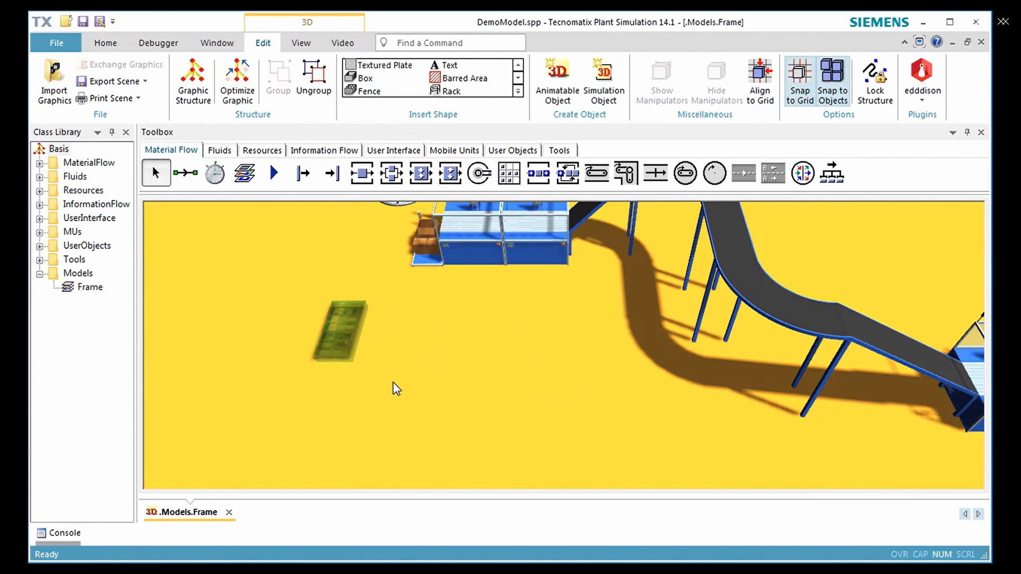
Stand the cabinet plate upright by rotating it 90° about the X axis, and set its Z position to 1 m.
{"action": "right_click", "coordinate": [338, 342]}
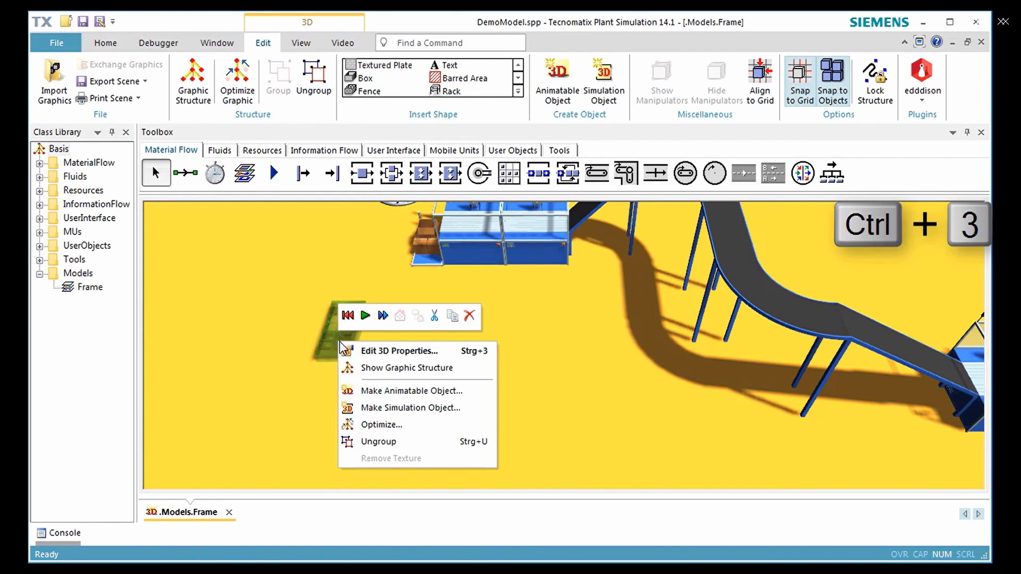
{"action": "left_click", "coordinate": [376, 350]}
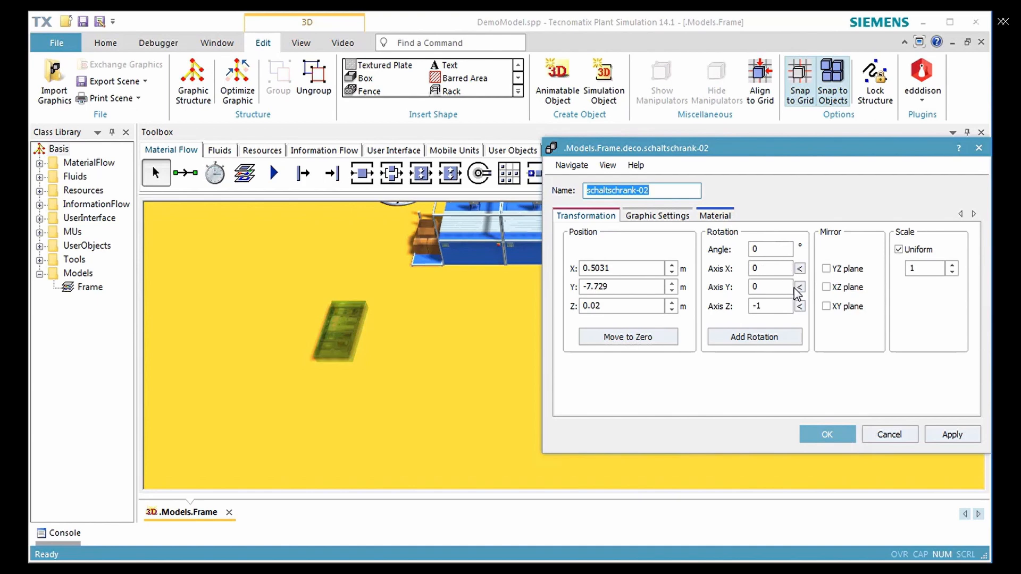
{"action": "left_click", "coordinate": [800, 268]}
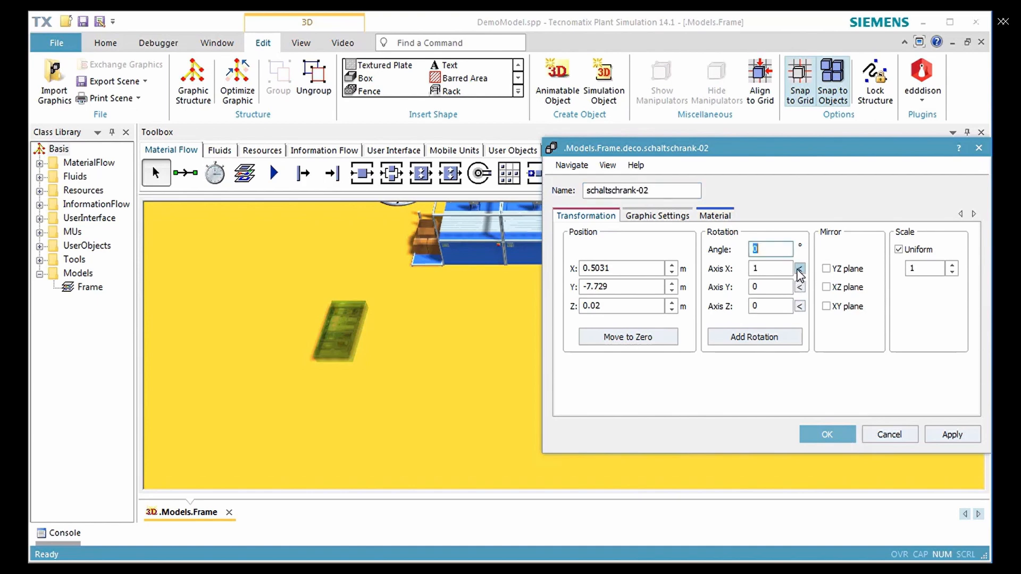
{"action": "type", "text": "90"}
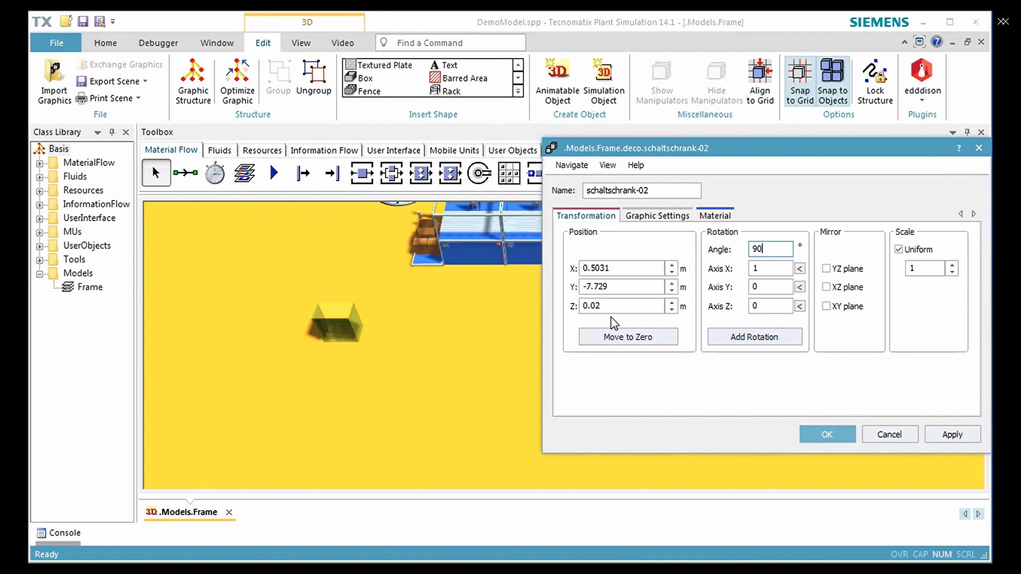
{"action": "left_click_drag", "start_coordinate": [611, 304], "coordinate": [565, 297]}
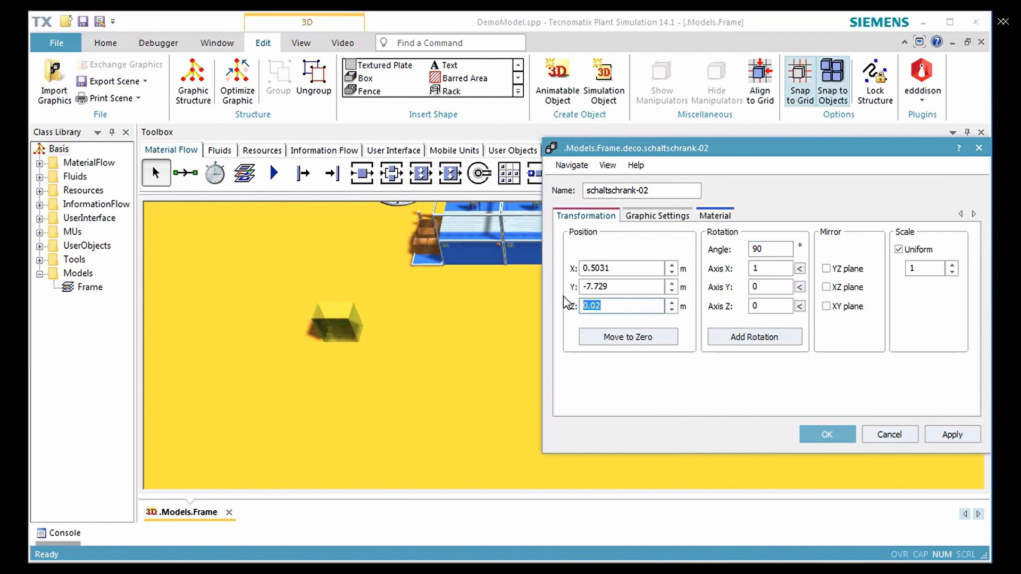
{"action": "type", "text": "1"}
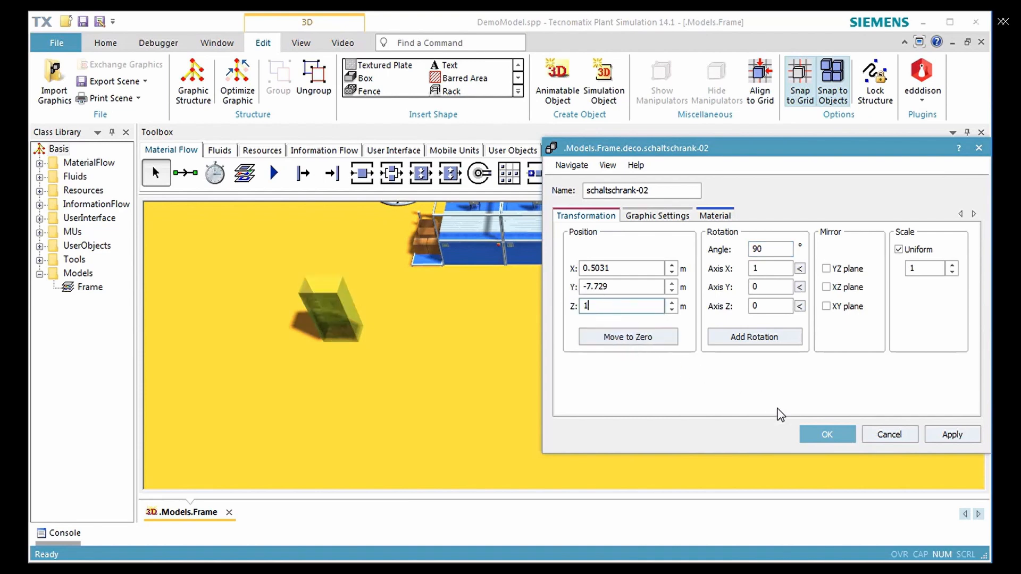
{"action": "left_click", "coordinate": [804, 435]}
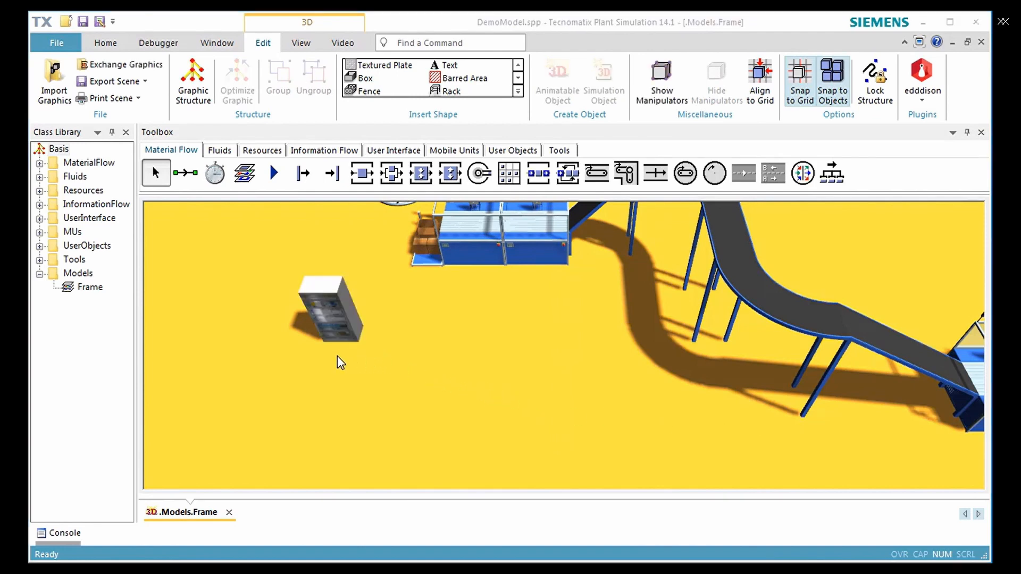
Show the cabinet plate in the frame's graphic structure and move the structure window clear of the cabinet.
{"action": "scroll", "coordinate": [356, 372], "scroll_direction": "up", "scroll_amount": 5}
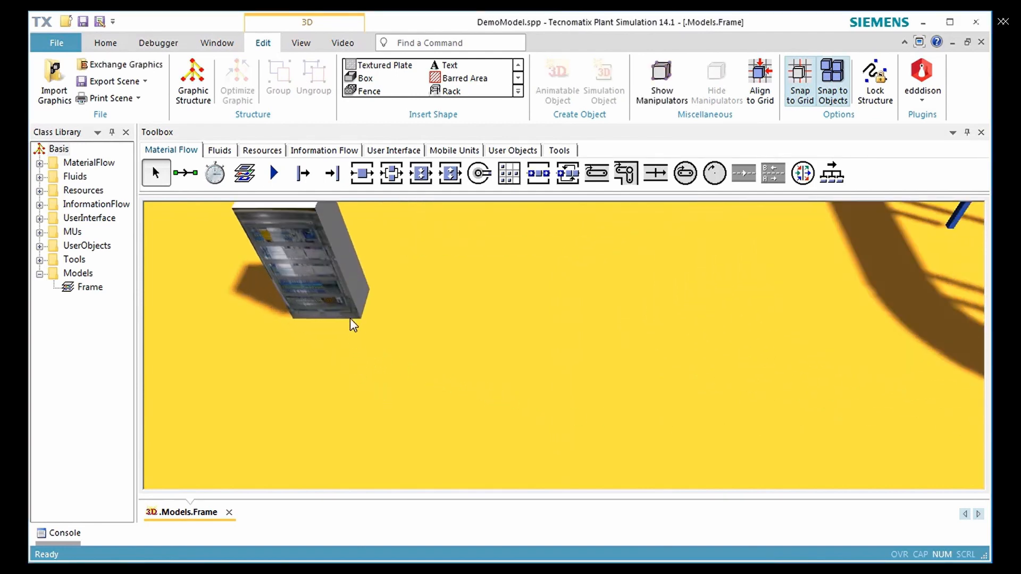
{"action": "middle_click_drag", "start_coordinate": [346, 364], "coordinate": [366, 328]}
{"action": "left_click", "coordinate": [318, 333]}
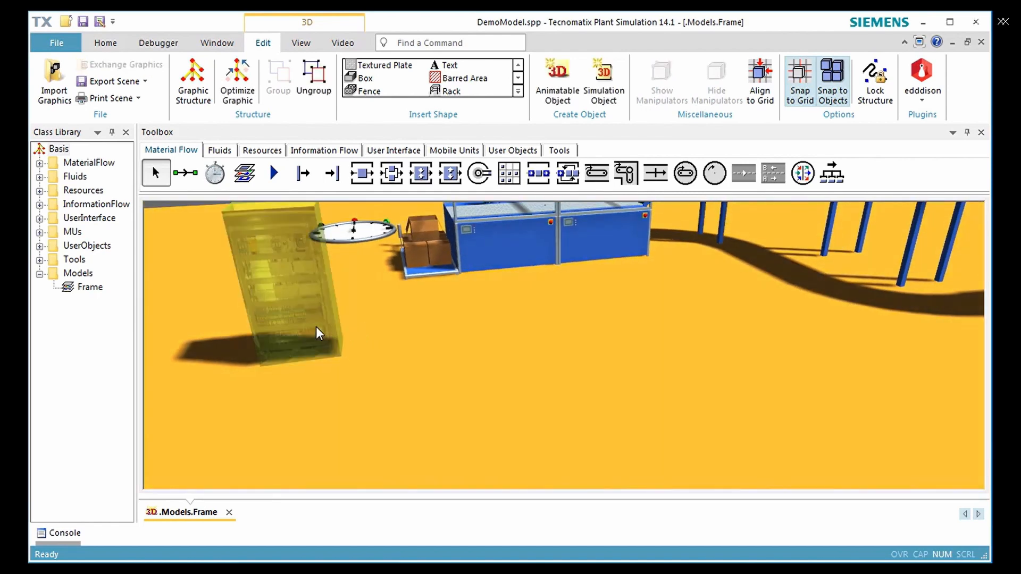
{"action": "right_click", "coordinate": [306, 331]}
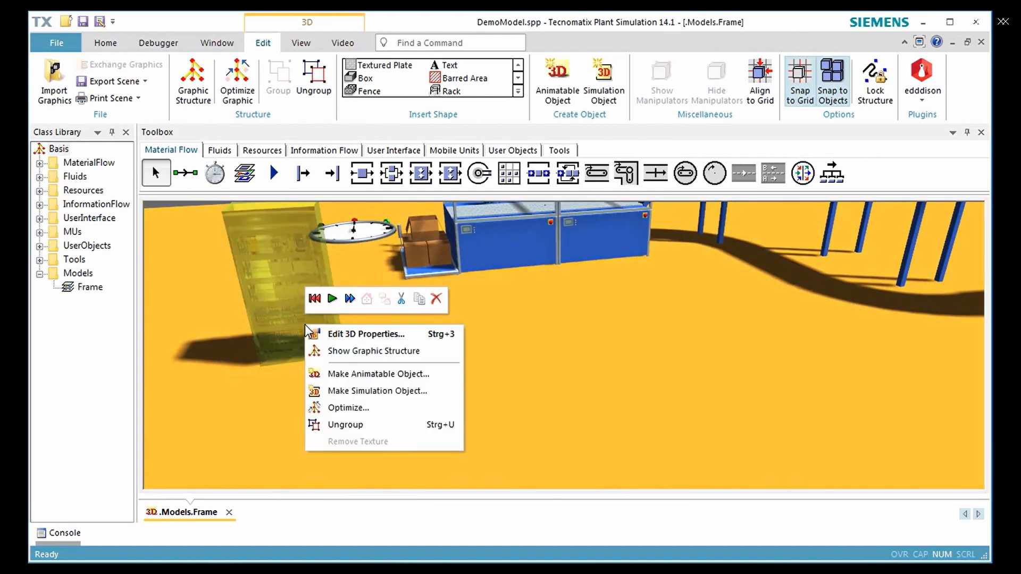
{"action": "left_click", "coordinate": [322, 352]}
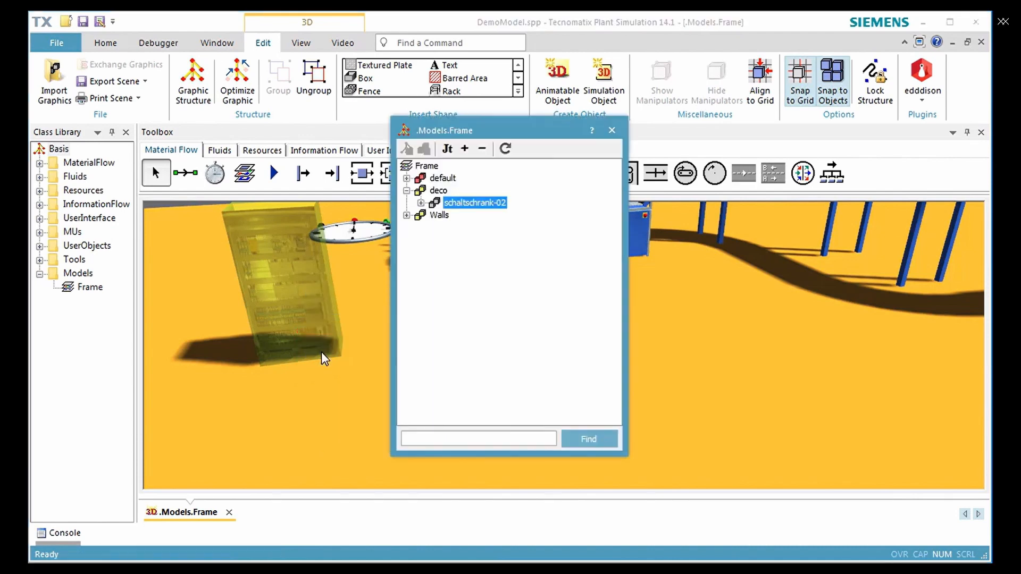
{"action": "left_click_drag", "start_coordinate": [482, 133], "coordinate": [595, 145]}
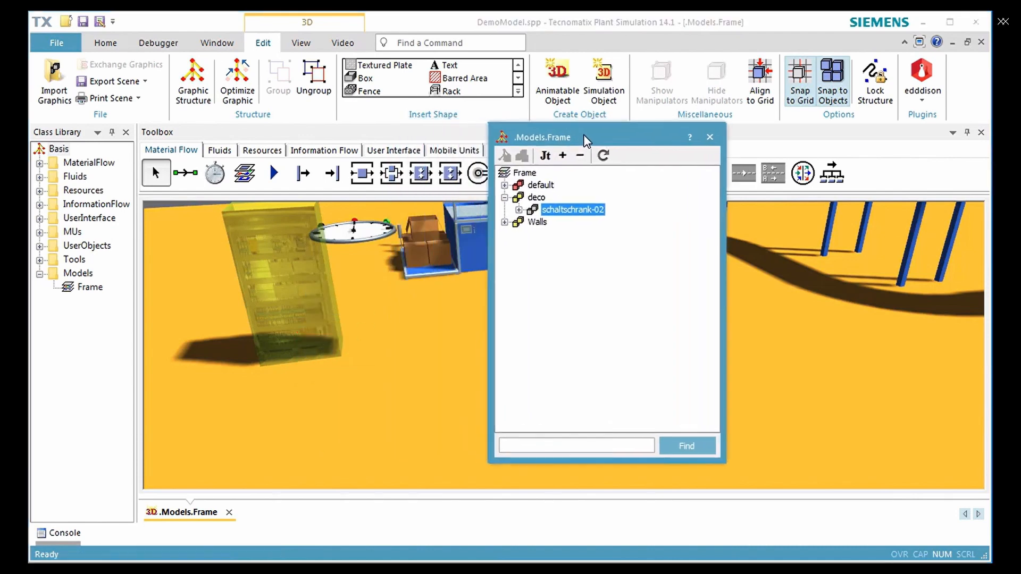
Activate a material with a teal diffuse color on part (2) of schaltschrank-02, the cabinet's body.
{"action": "left_click", "coordinate": [536, 215]}
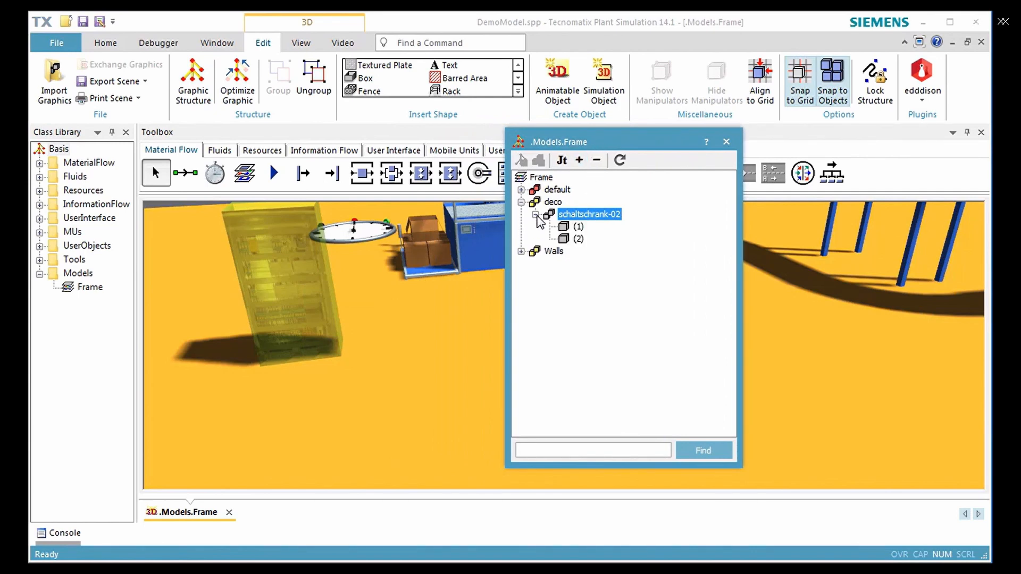
{"action": "left_click", "coordinate": [562, 230]}
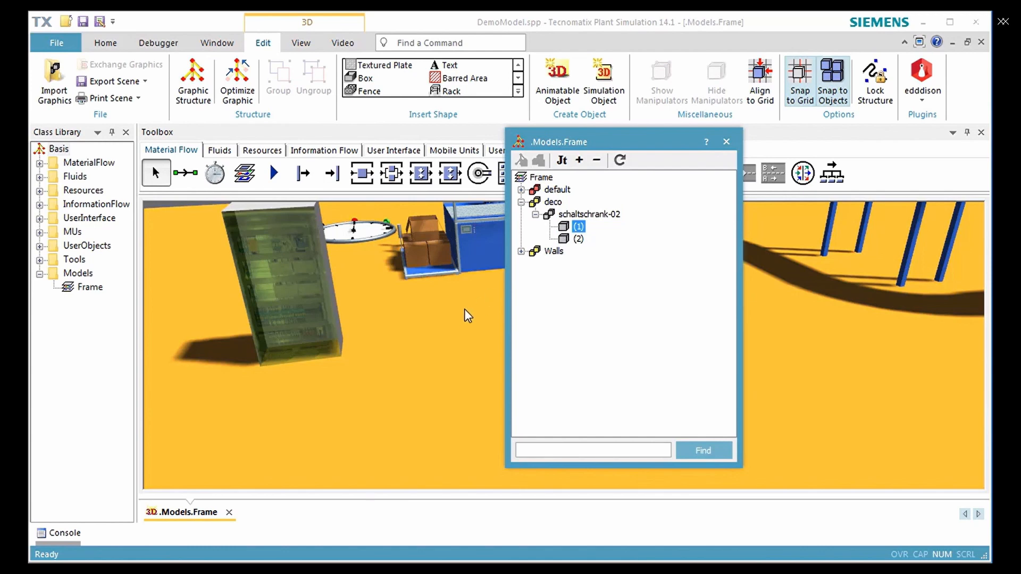
{"action": "left_click", "coordinate": [565, 239]}
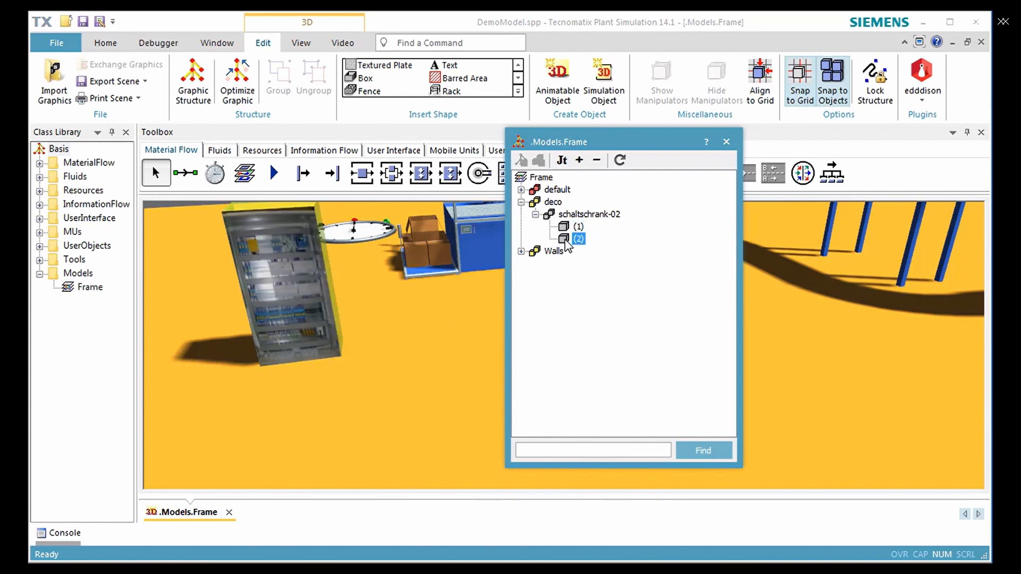
{"action": "right_click", "coordinate": [567, 244]}
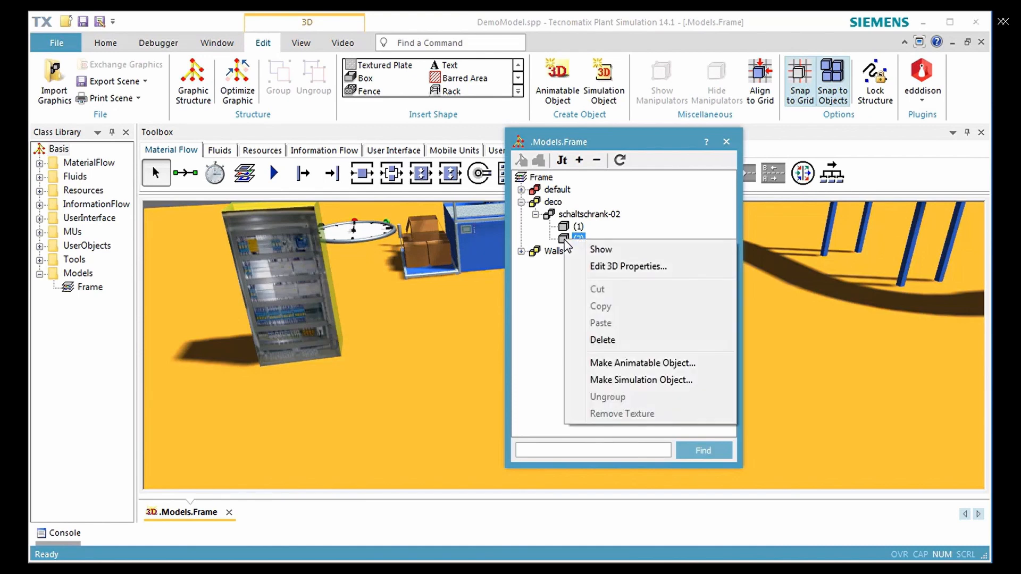
{"action": "left_click", "coordinate": [583, 267]}
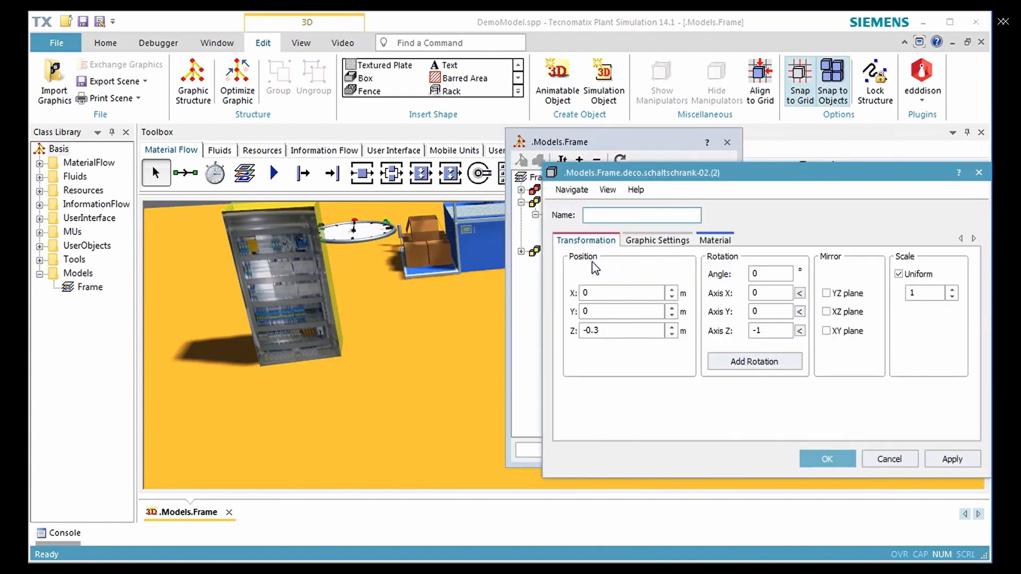
{"action": "left_click", "coordinate": [713, 241]}
{"action": "left_click", "coordinate": [611, 257]}
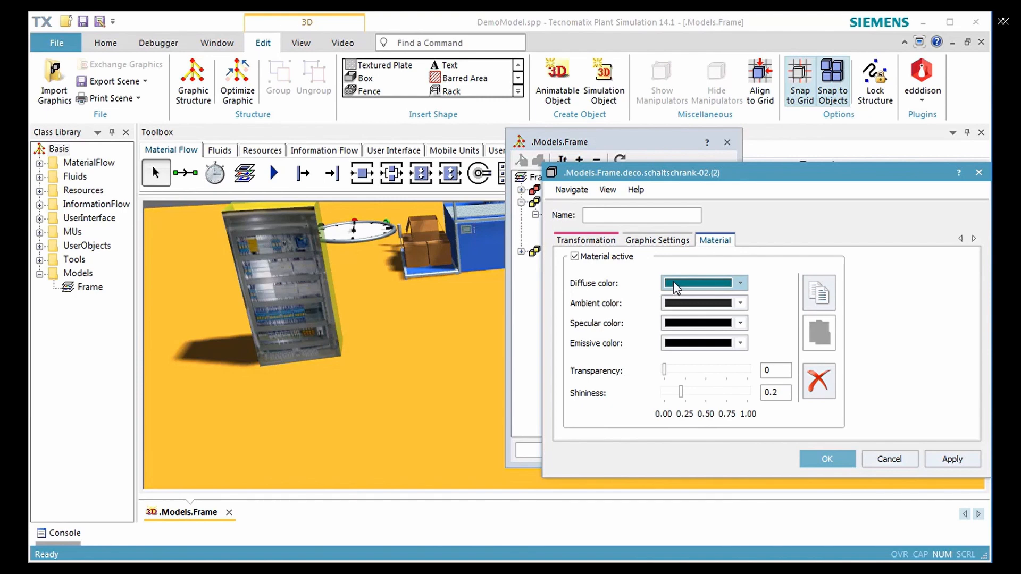
{"action": "left_click", "coordinate": [803, 459]}
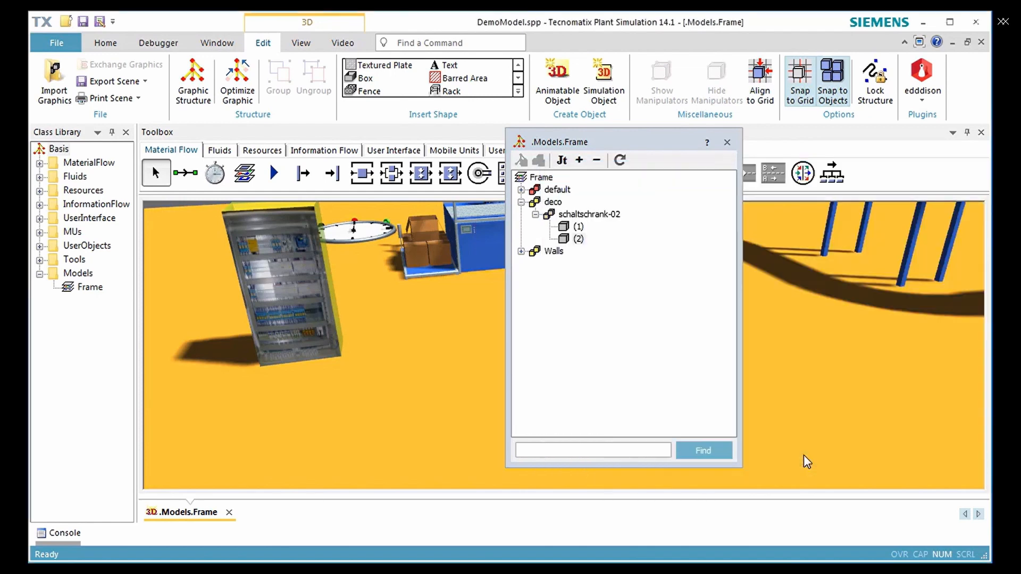
Clear the cabinet selection, check the recolored cabinet from the side, and close the frame's graphic structure window.
{"action": "left_click", "coordinate": [476, 372]}
{"action": "middle_click_drag", "start_coordinate": [365, 322], "coordinate": [332, 328]}
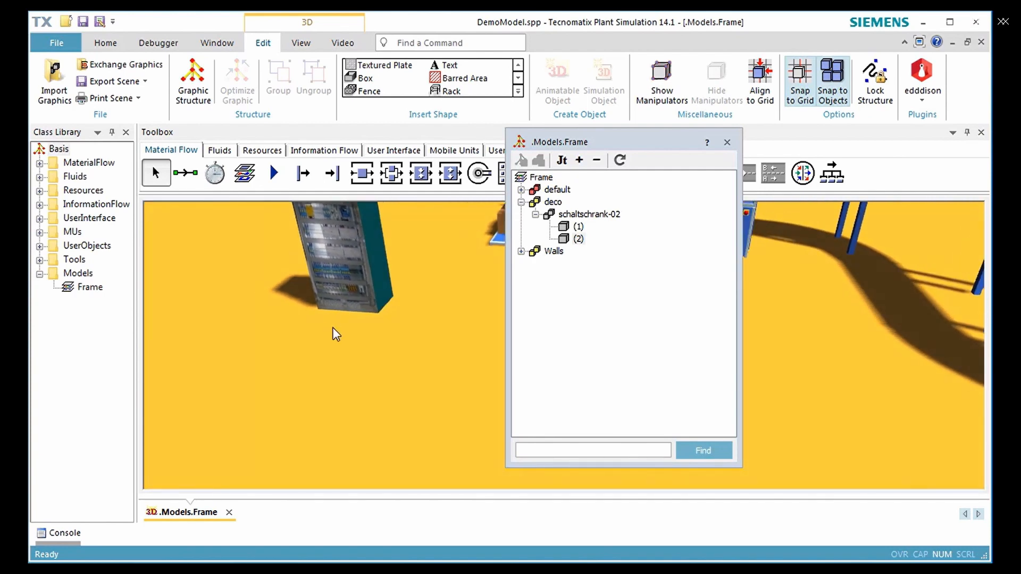
{"action": "left_click", "coordinate": [726, 142]}
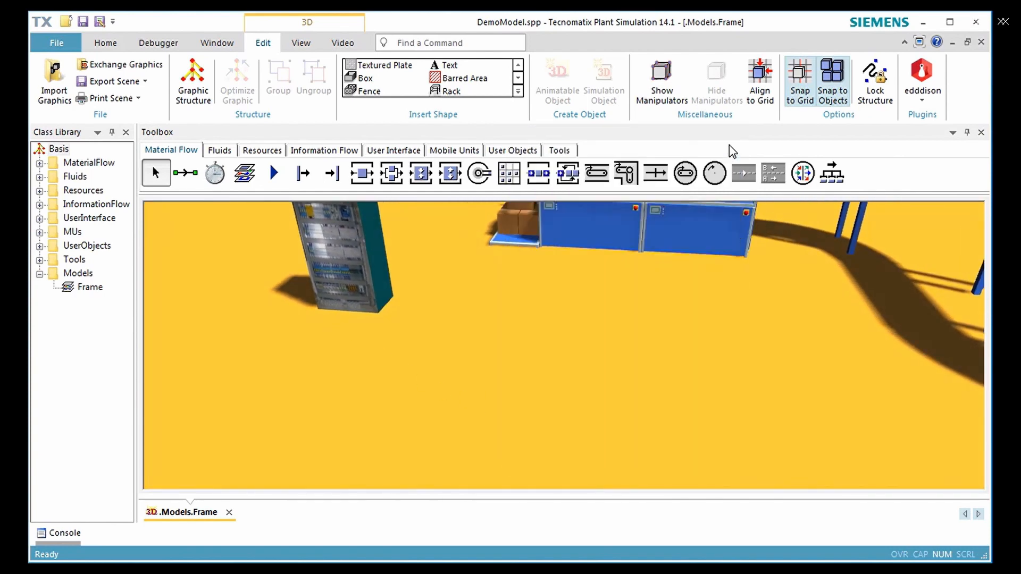
Import Rack.jt into the deco group beside the switch cabinet, positioned as shown in the view with the Z-axis up.
{"action": "scroll", "coordinate": [617, 334], "scroll_direction": "down", "scroll_amount": 10}
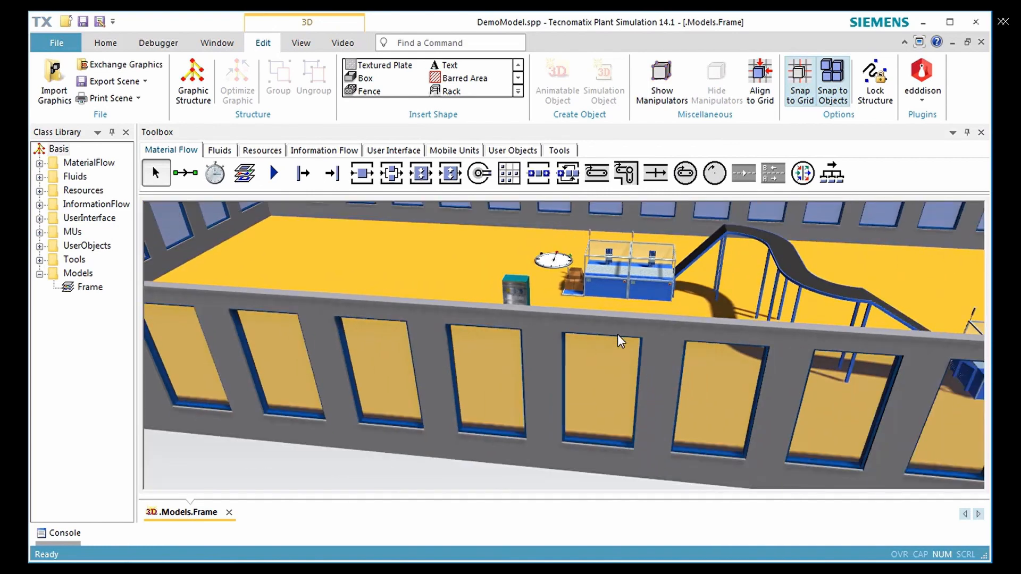
{"action": "scroll", "coordinate": [617, 331], "scroll_direction": "up", "scroll_amount": 5}
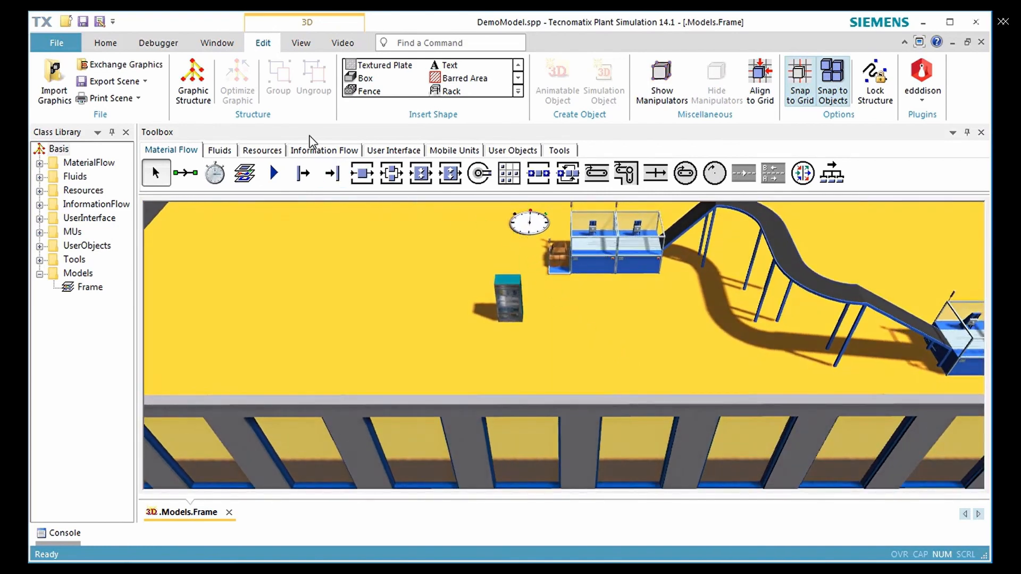
{"action": "left_click", "coordinate": [67, 90]}
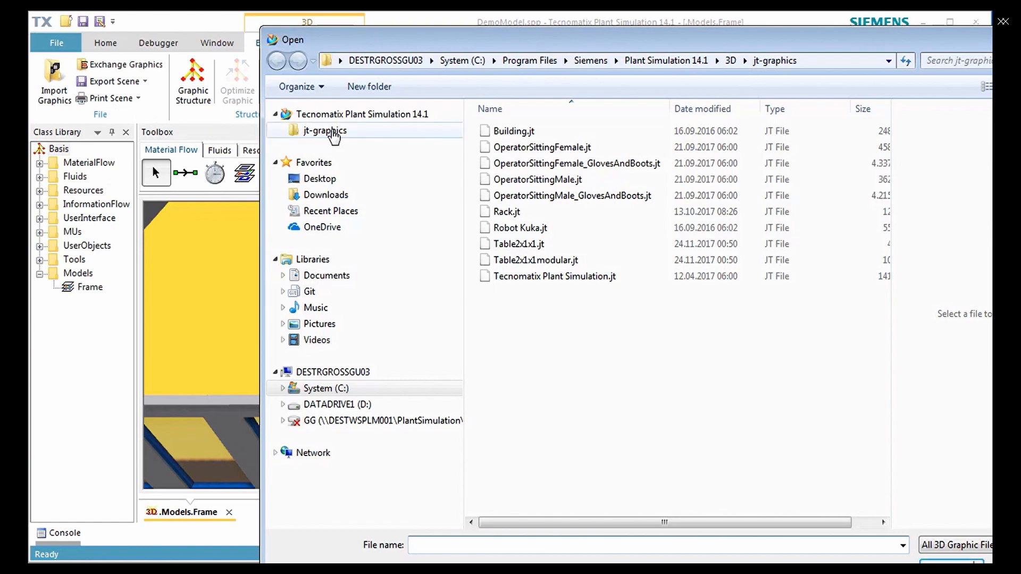
{"action": "left_click", "coordinate": [514, 213]}
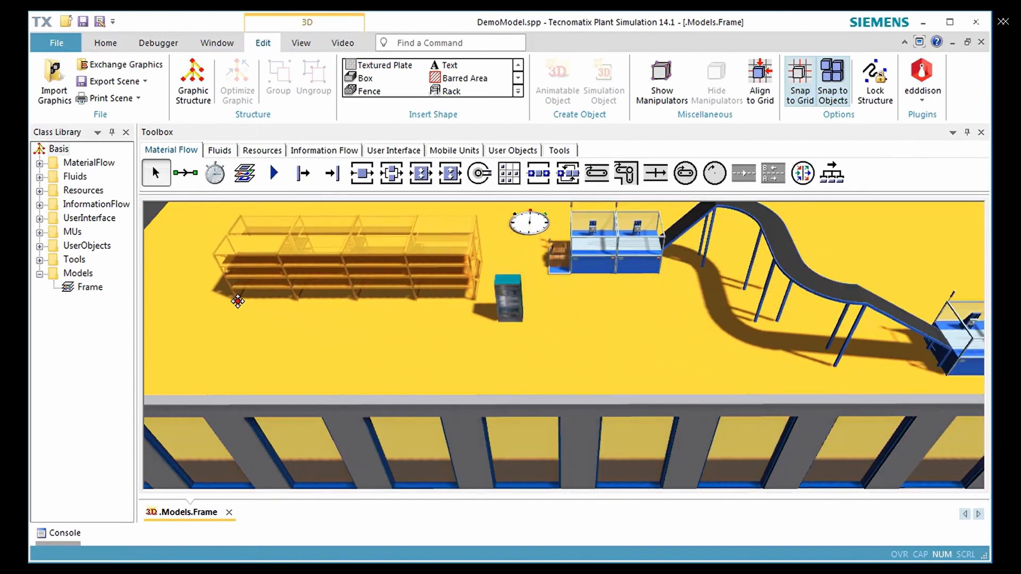
{"action": "left_click", "coordinate": [212, 294]}
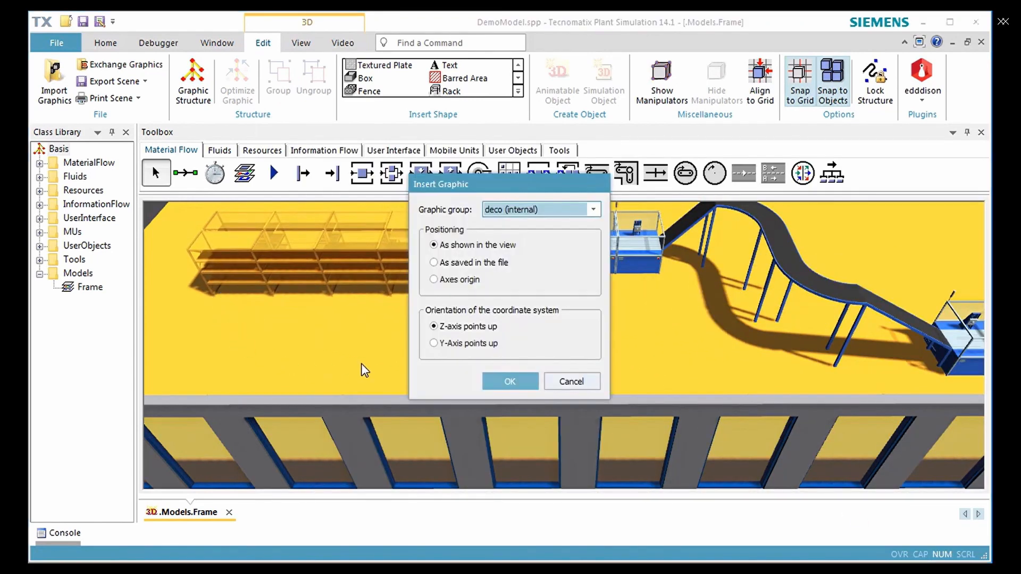
{"action": "left_click", "coordinate": [489, 382]}
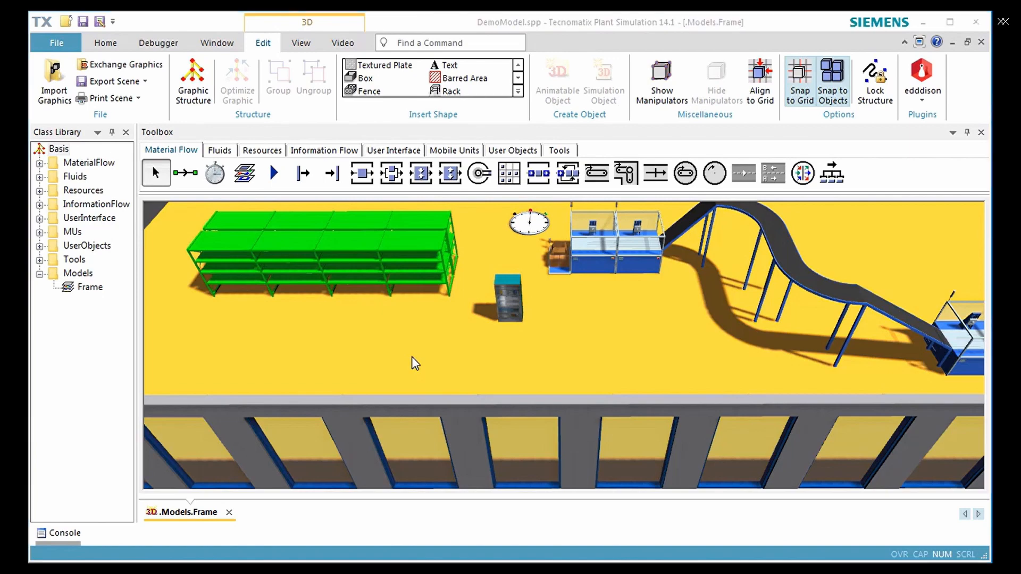
Create a rack with 1.5 × 1 m bays, 0.8 m board depth, 3 bays per board and 4 boards behind the green rack.
{"action": "right_click", "coordinate": [606, 319]}
{"action": "right_click_drag", "start_coordinate": [589, 311], "coordinate": [384, 470]}
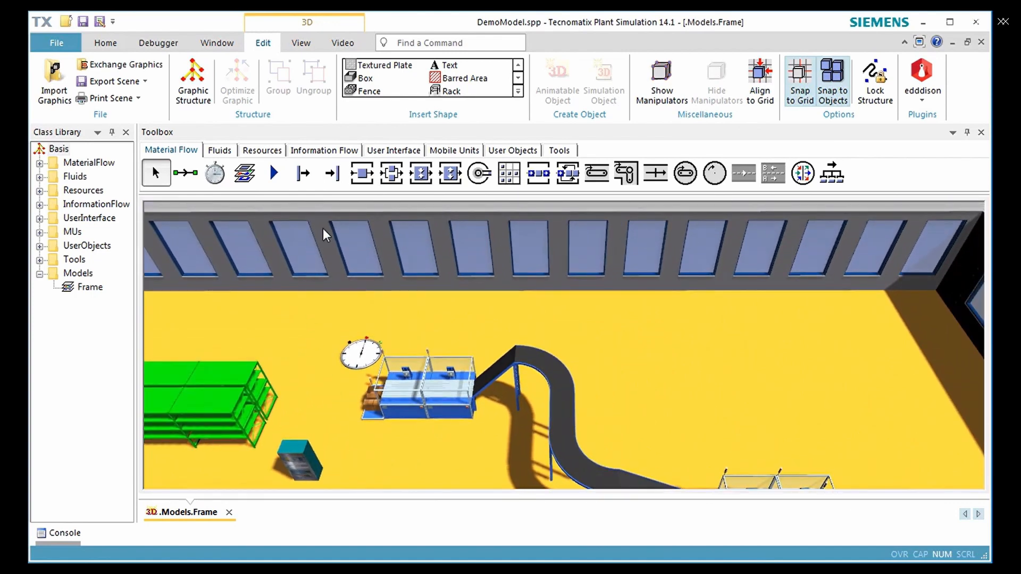
{"action": "left_click", "coordinate": [449, 91]}
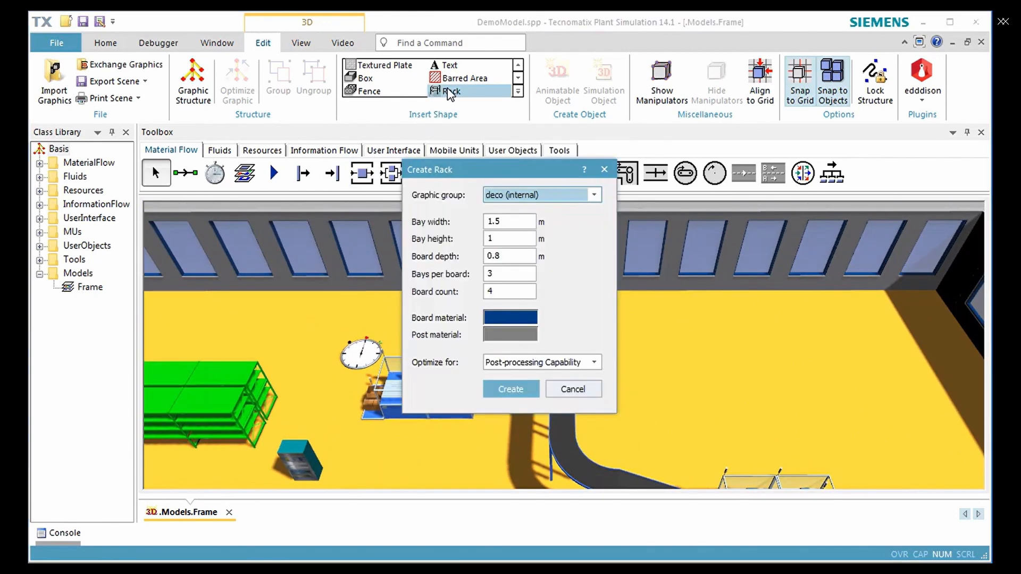
{"action": "left_click_drag", "start_coordinate": [496, 167], "coordinate": [395, 158]}
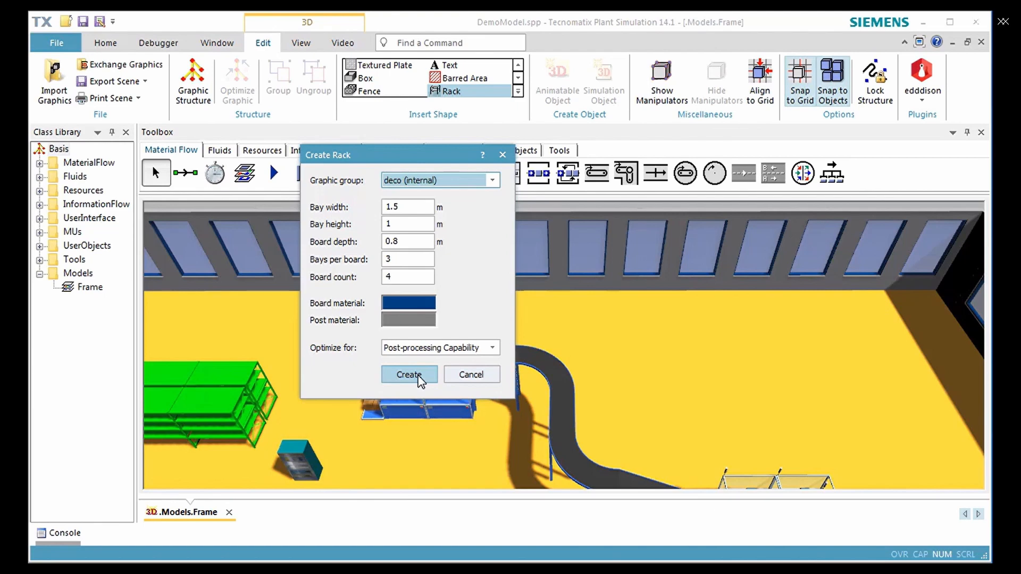
{"action": "left_click", "coordinate": [408, 374]}
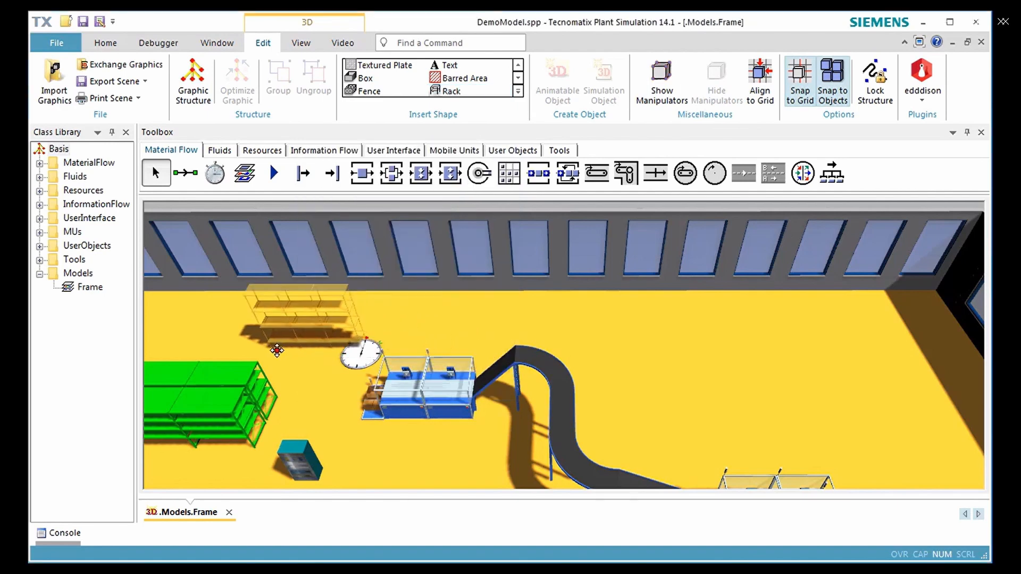
{"action": "left_click", "coordinate": [225, 350]}
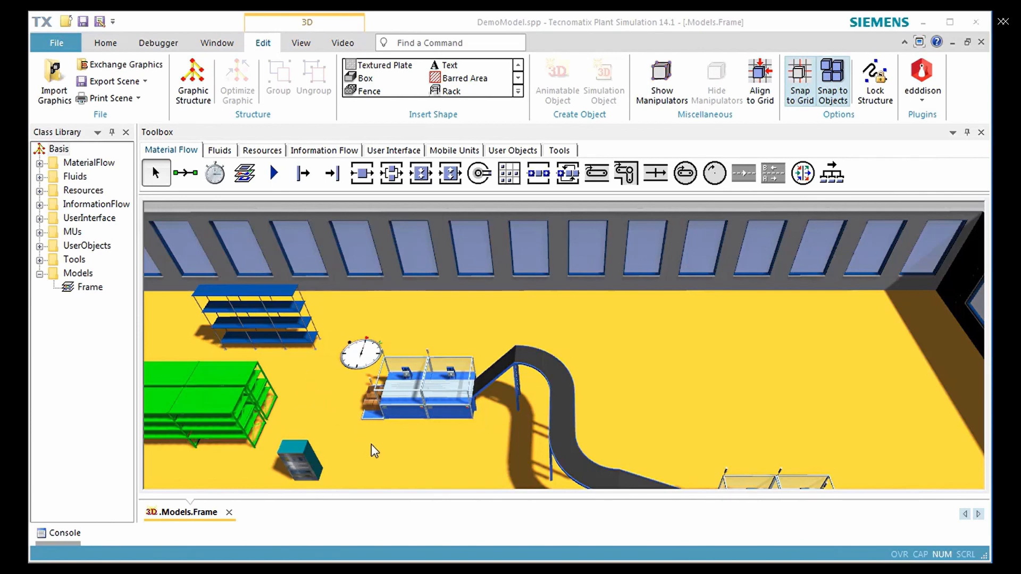
Create a red 3 × 3 m barred area, rectangular with hatching, in the deco group on the floor in front of the cabinet.
{"action": "middle_click_drag", "start_coordinate": [371, 445], "coordinate": [370, 315]}
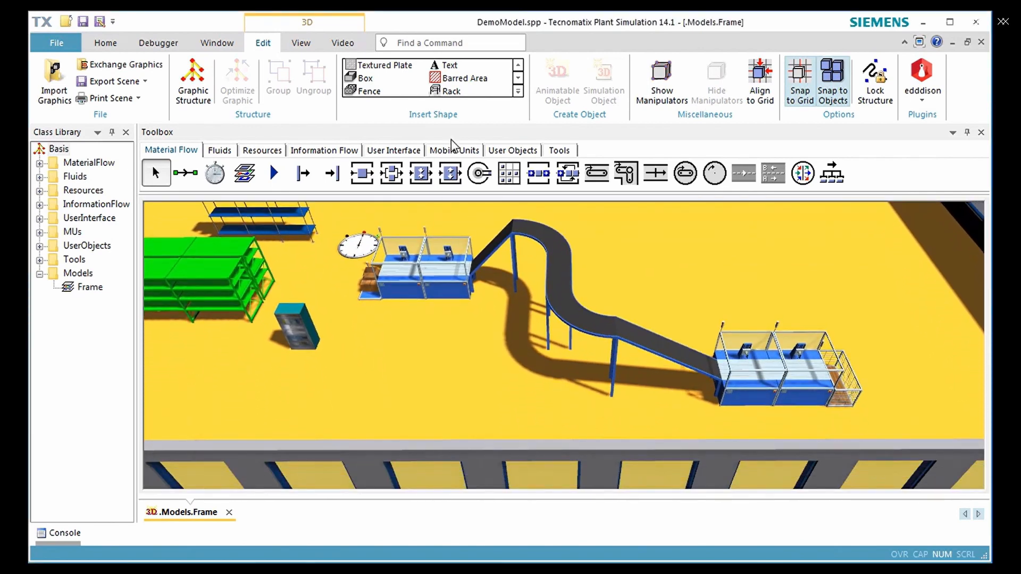
{"action": "left_click", "coordinate": [466, 78]}
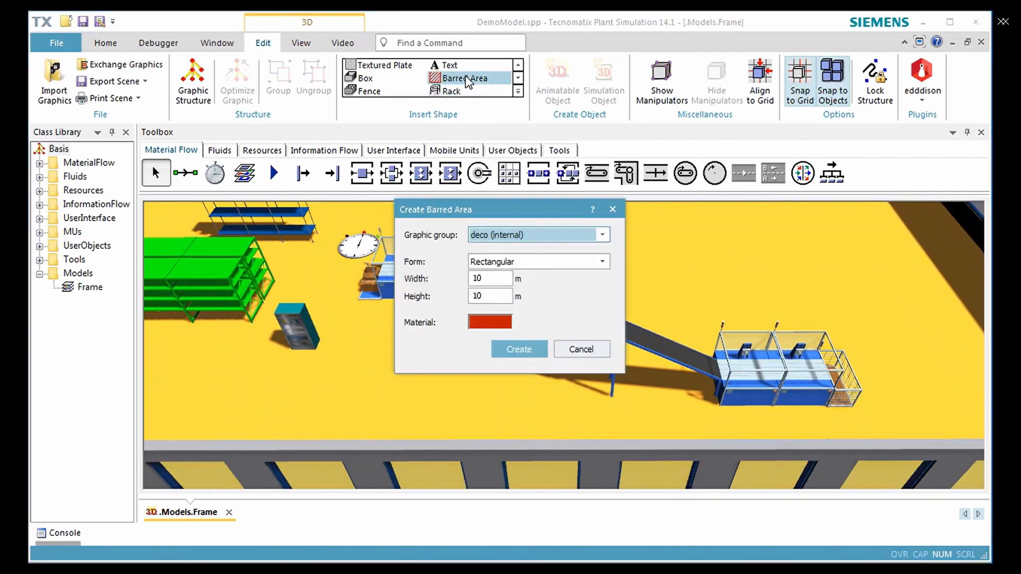
{"action": "double_click", "coordinate": [499, 278]}
{"action": "type", "text": "3"}
{"action": "double_click", "coordinate": [493, 294]}
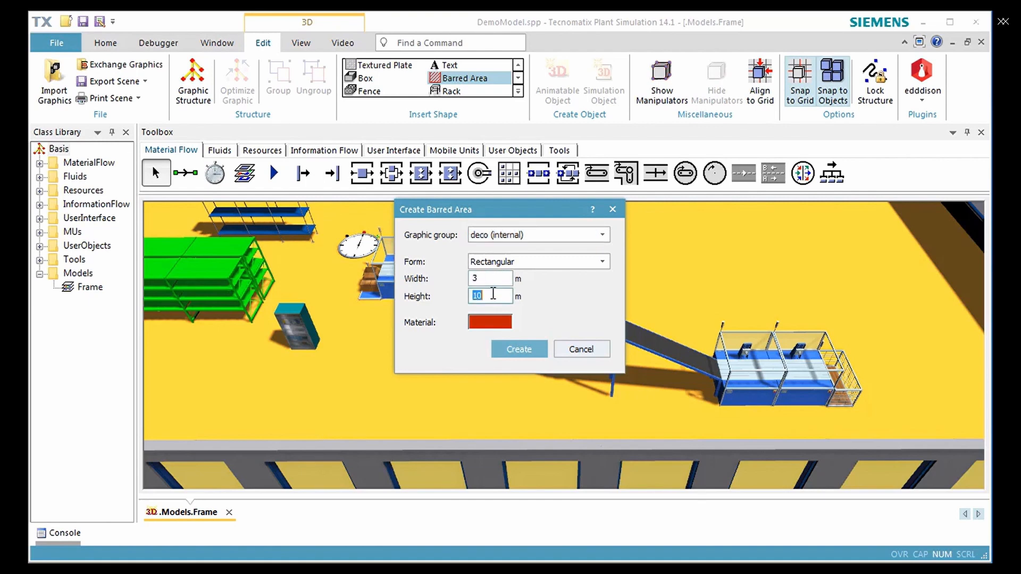
{"action": "type", "text": "3"}
{"action": "left_click", "coordinate": [559, 263]}
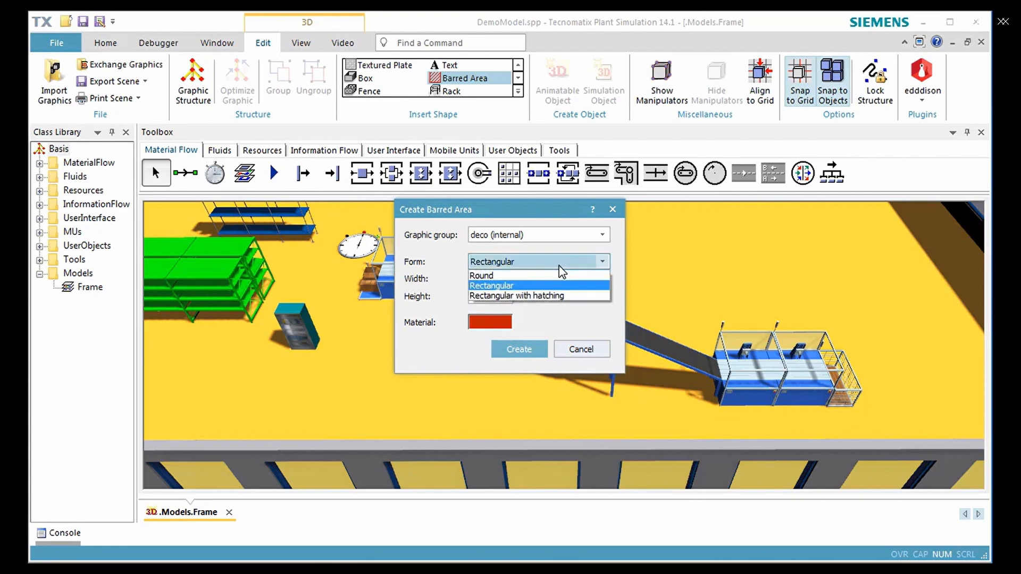
{"action": "left_click", "coordinate": [557, 295]}
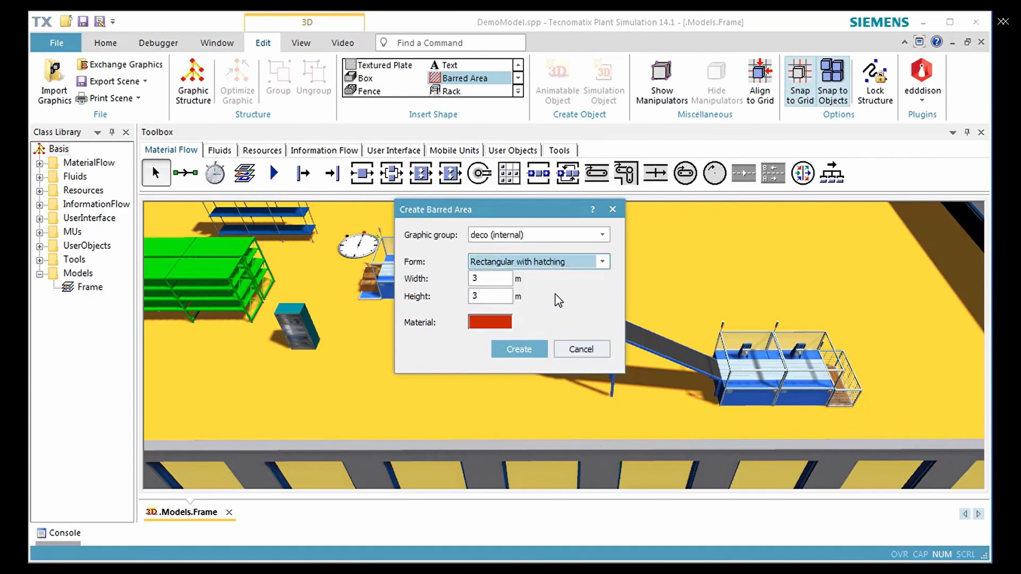
{"action": "left_click", "coordinate": [525, 351]}
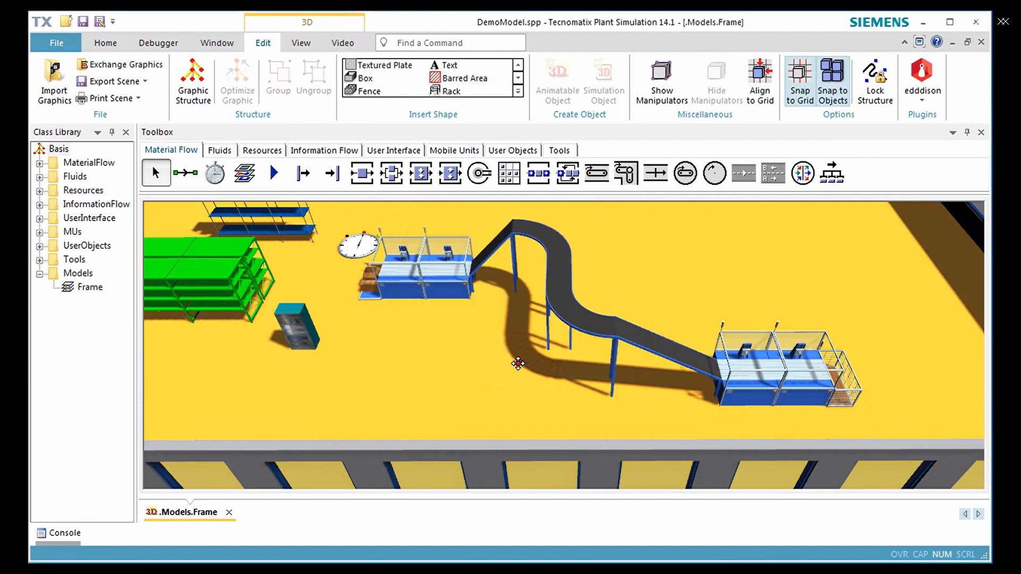
{"action": "left_click", "coordinate": [375, 378]}
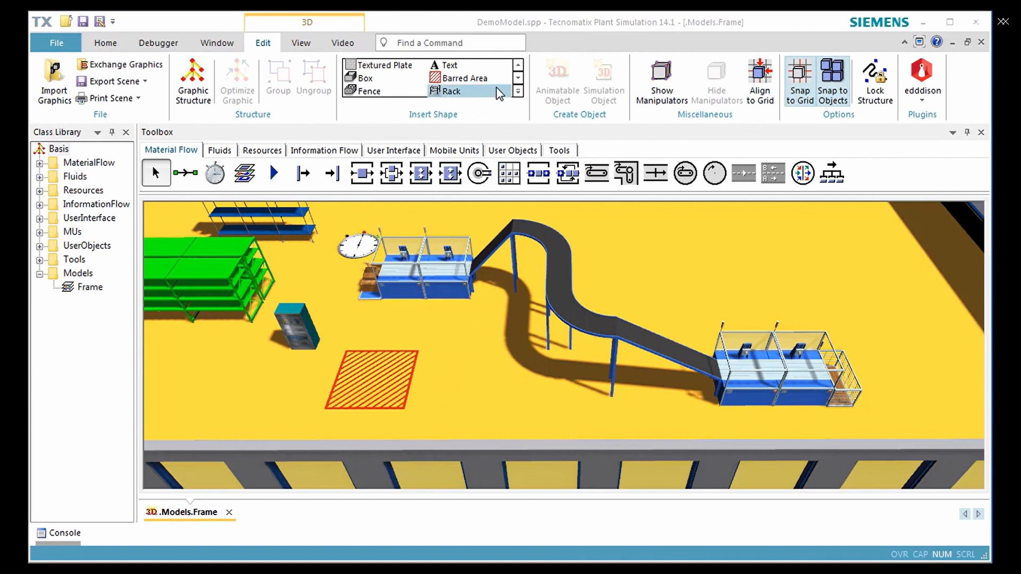
Create a 20 × 7 × 0.02 m cuboid in the deco group and place it on the floor along the rear factory wall.
{"action": "left_click", "coordinate": [518, 91]}
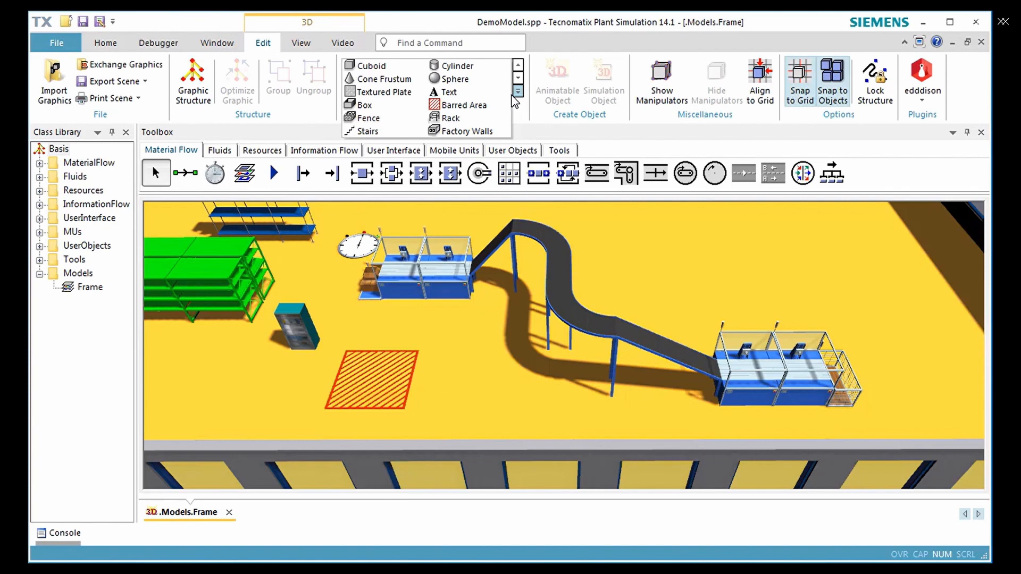
{"action": "left_click", "coordinate": [378, 67]}
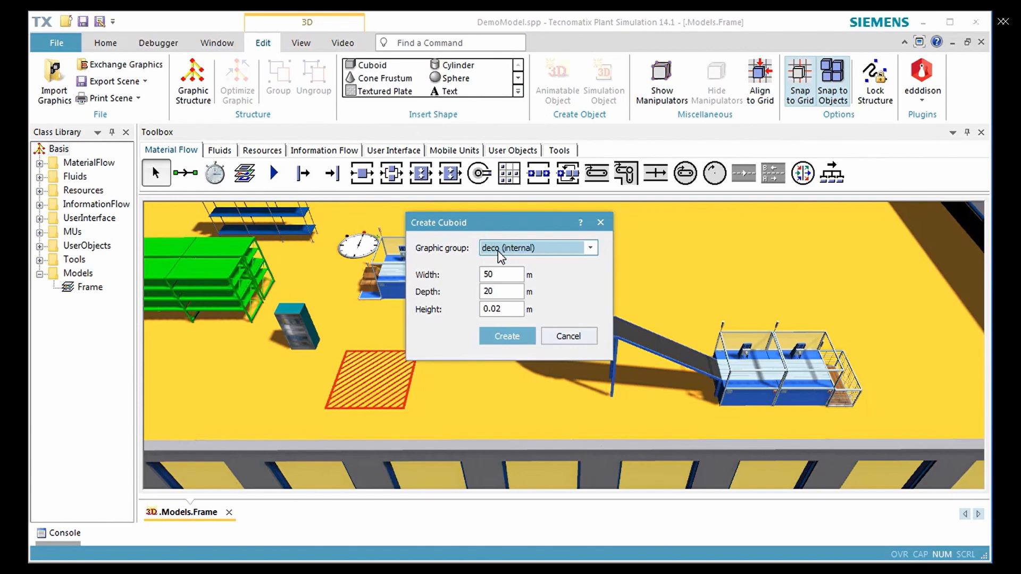
{"action": "double_click", "coordinate": [515, 272]}
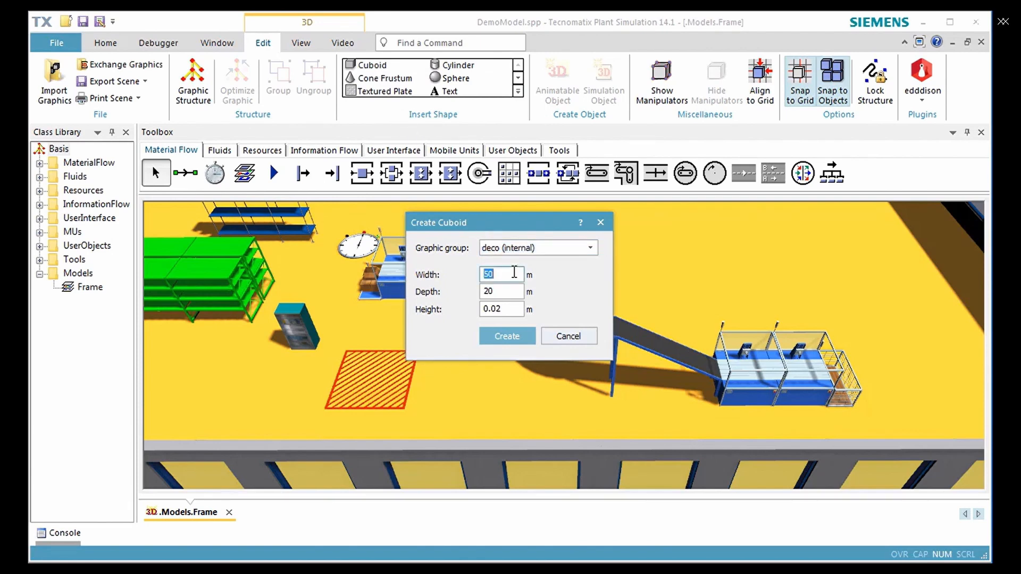
{"action": "type", "text": "20"}
{"action": "double_click", "coordinate": [519, 290]}
{"action": "type", "text": "7"}
{"action": "left_click", "coordinate": [505, 336]}
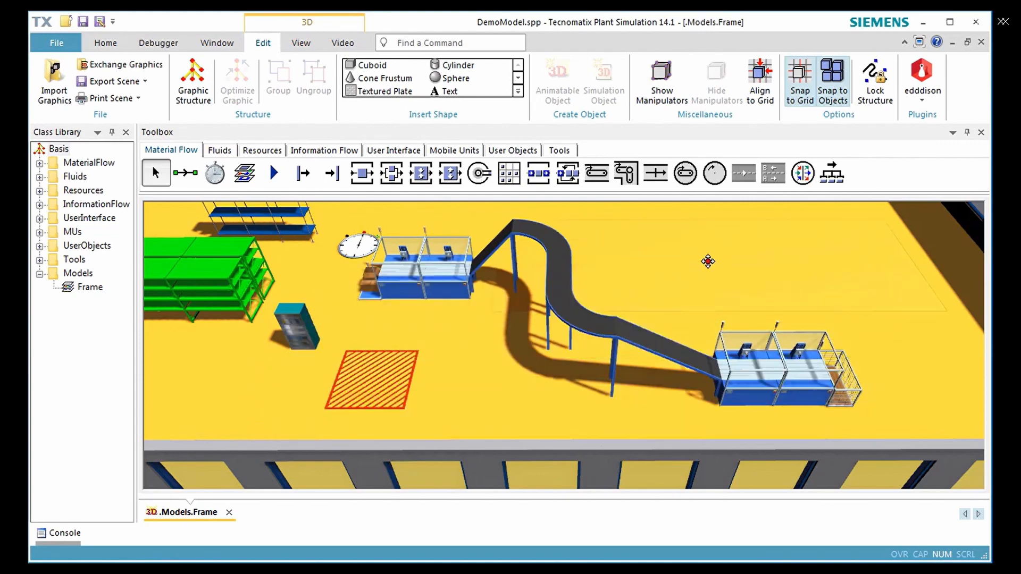
{"action": "scroll", "coordinate": [745, 246], "scroll_direction": "down", "scroll_amount": 3}
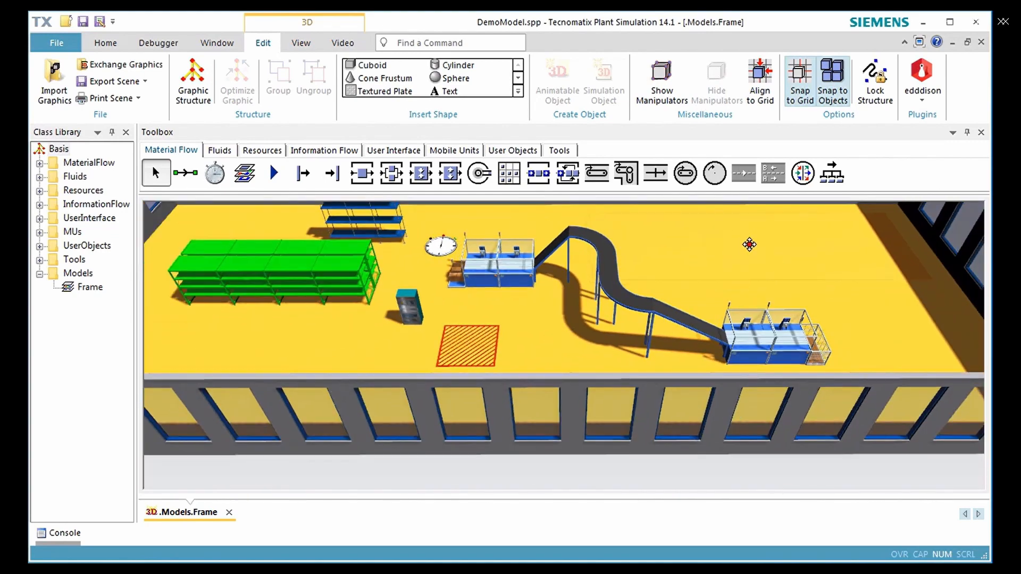
{"action": "middle_click_drag", "start_coordinate": [775, 237], "coordinate": [729, 321]}
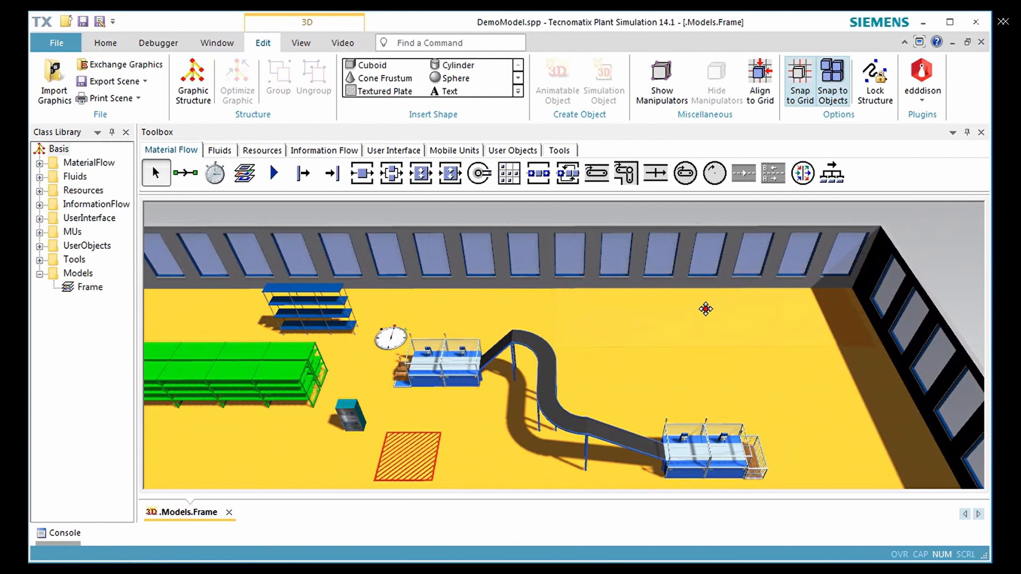
{"action": "left_click", "coordinate": [713, 311]}
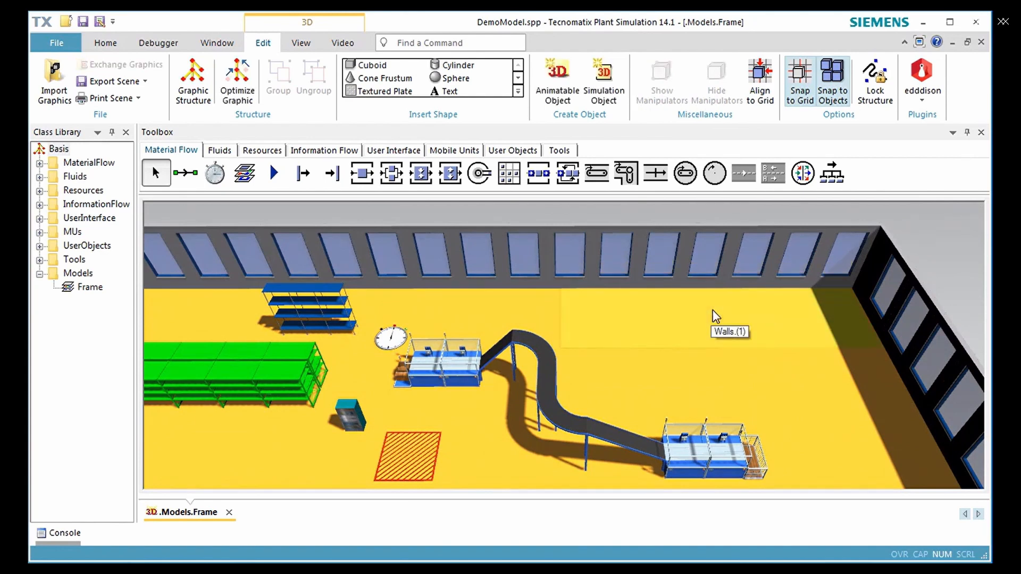
Raise the large flat cuboid along the rear factory wall to a Z position of 4 m.
{"action": "right_click", "coordinate": [713, 314]}
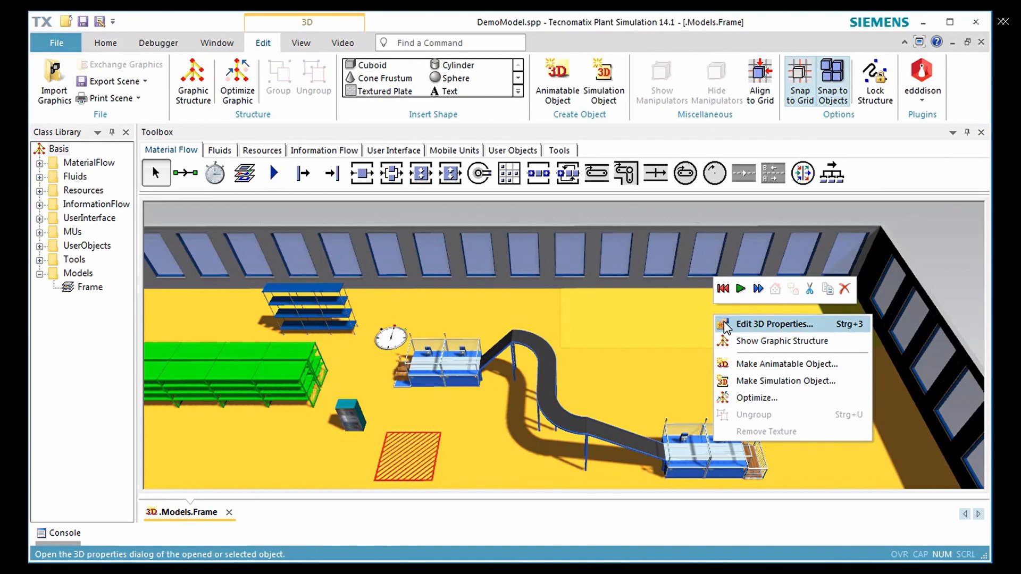
{"action": "left_click", "coordinate": [723, 323]}
{"action": "double_click", "coordinate": [630, 306]}
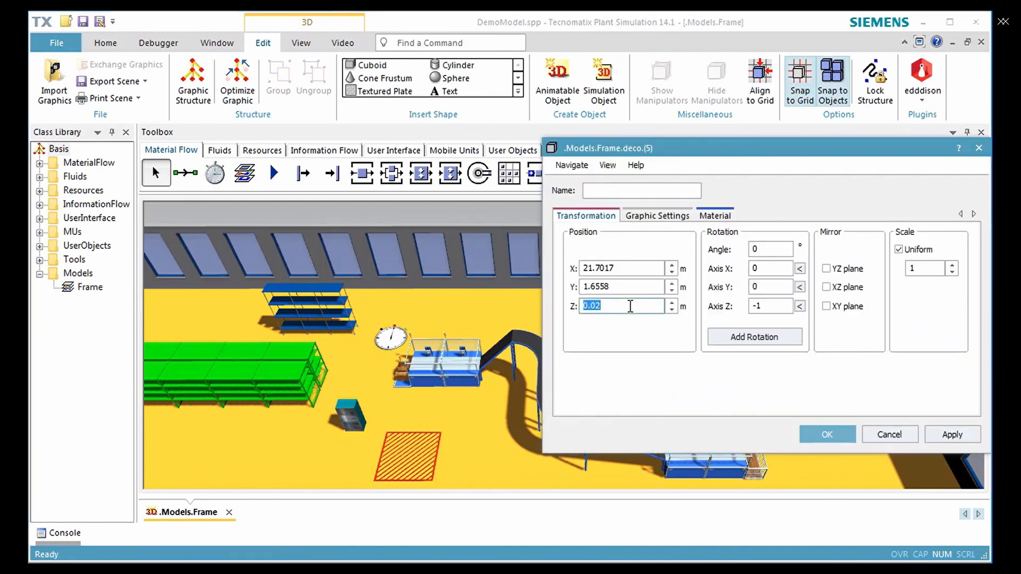
{"action": "type", "text": "4"}
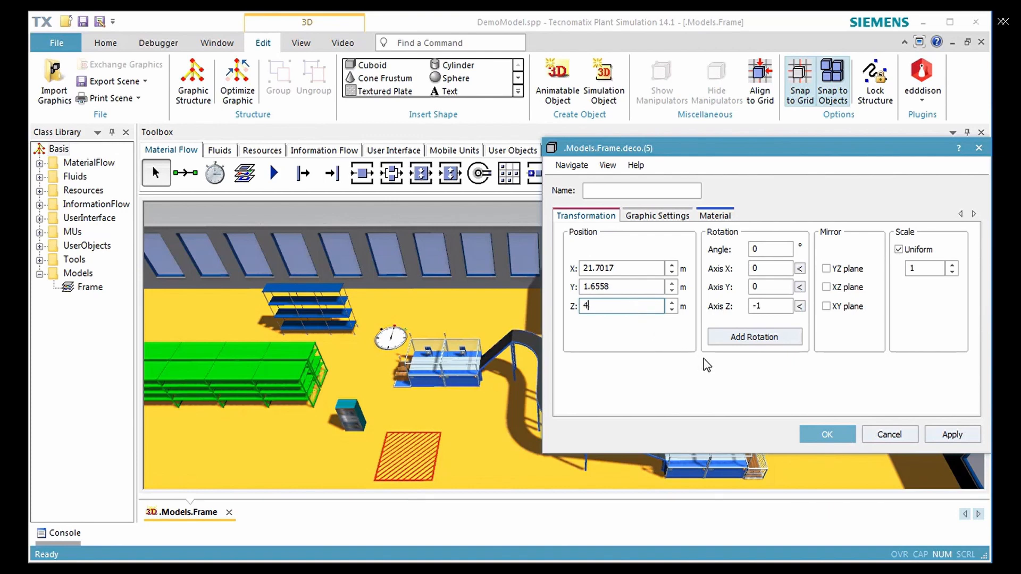
{"action": "left_click", "coordinate": [817, 434]}
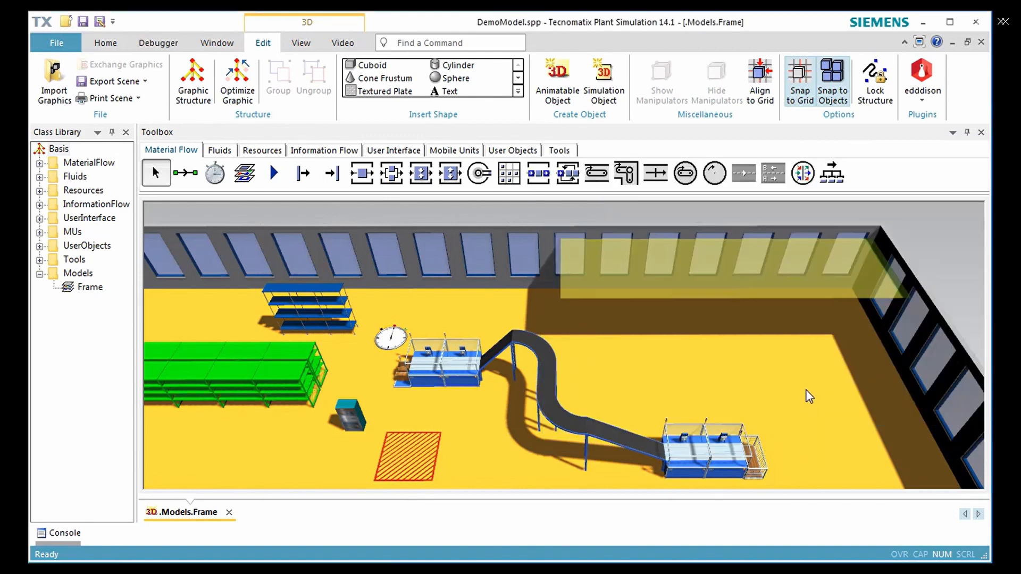
Activate a material on the raised cuboid and set its diffuse color to a dark orange-brown.
{"action": "middle_click_drag", "start_coordinate": [804, 379], "coordinate": [809, 348]}
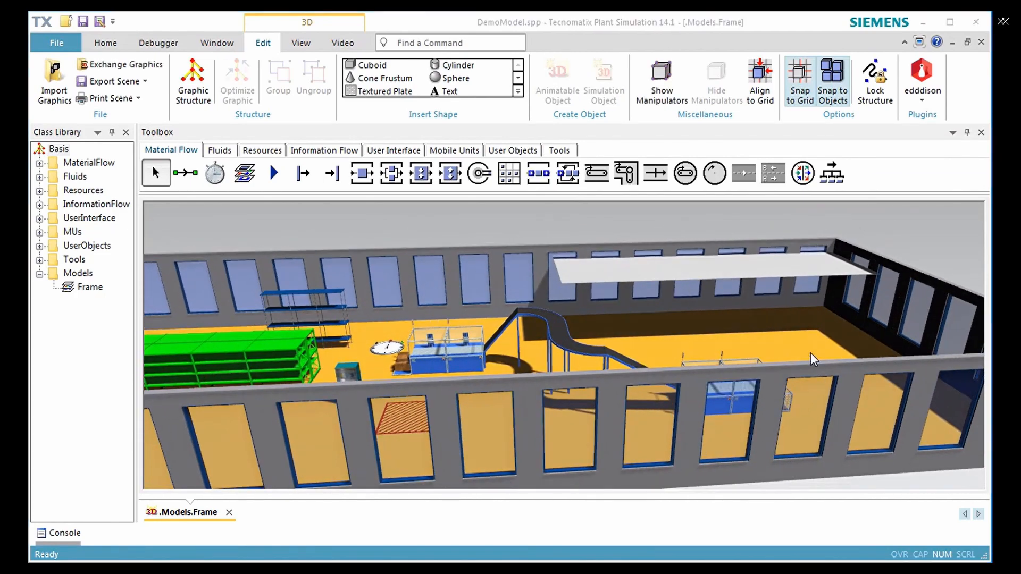
{"action": "left_click", "coordinate": [777, 271]}
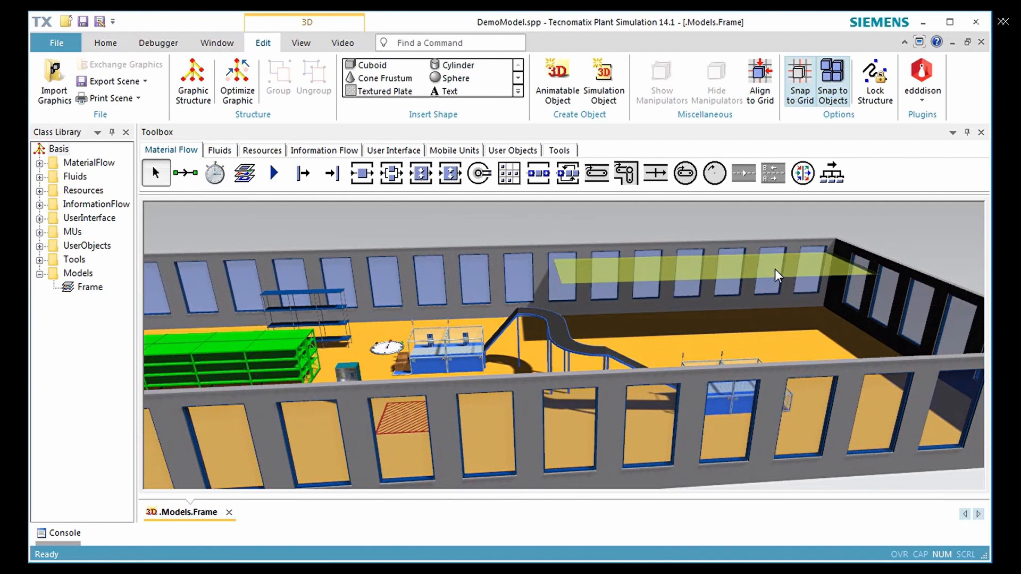
{"action": "right_click", "coordinate": [775, 270]}
{"action": "left_click", "coordinate": [778, 278]}
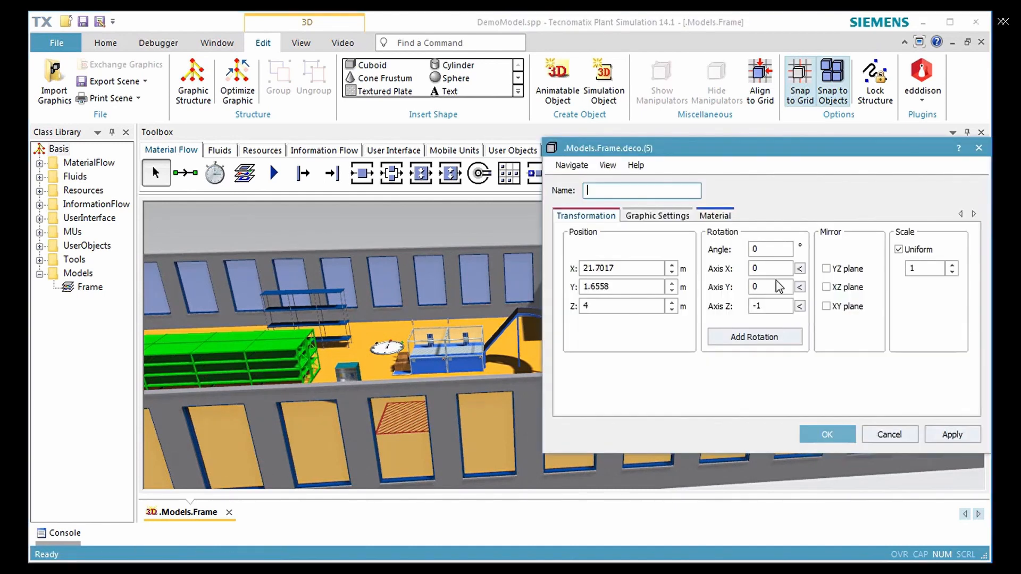
{"action": "left_click", "coordinate": [713, 216]}
{"action": "left_click", "coordinate": [612, 232]}
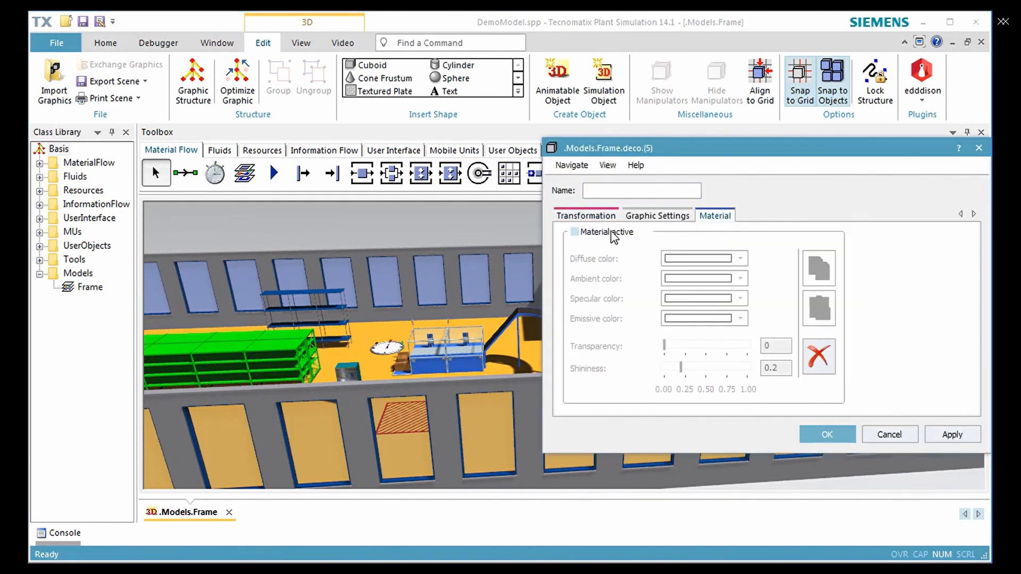
{"action": "left_click", "coordinate": [740, 259]}
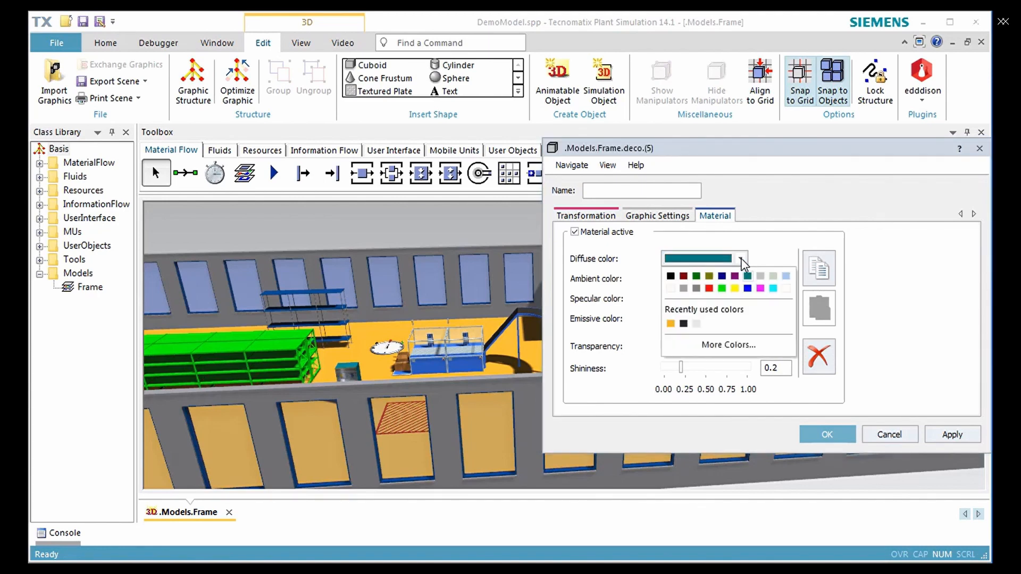
{"action": "left_click", "coordinate": [713, 345]}
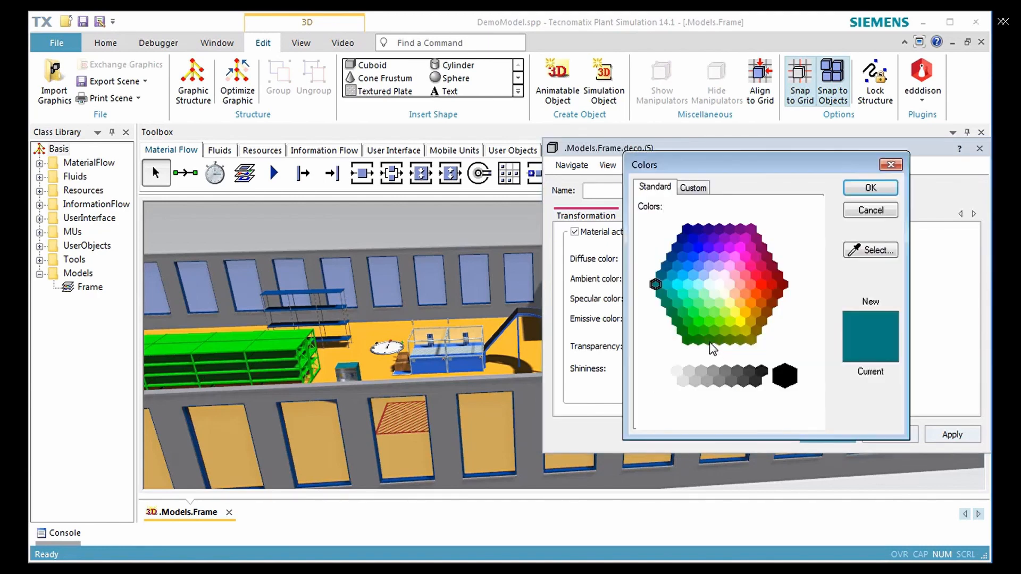
{"action": "left_click", "coordinate": [766, 313]}
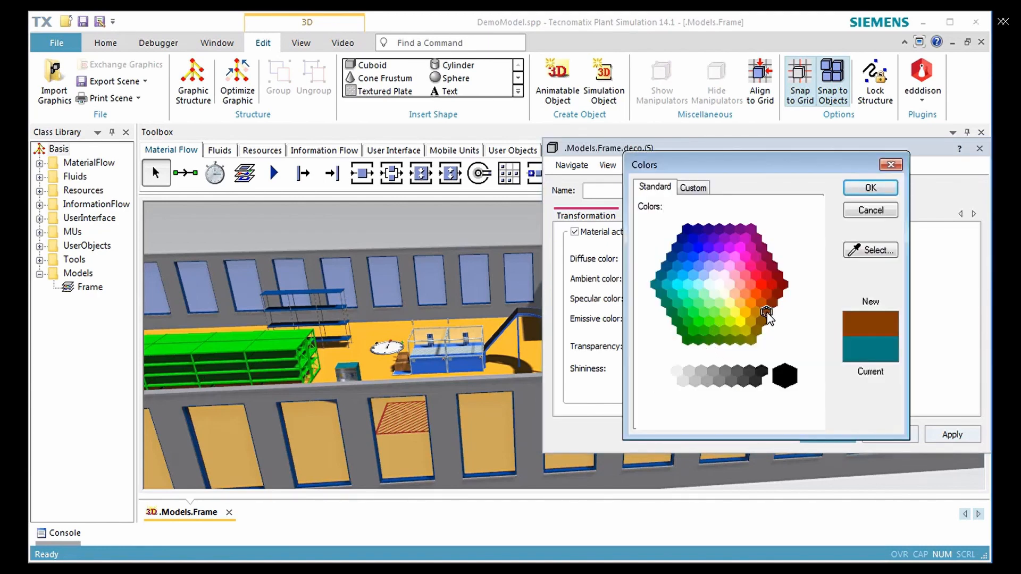
{"action": "left_click", "coordinate": [870, 188]}
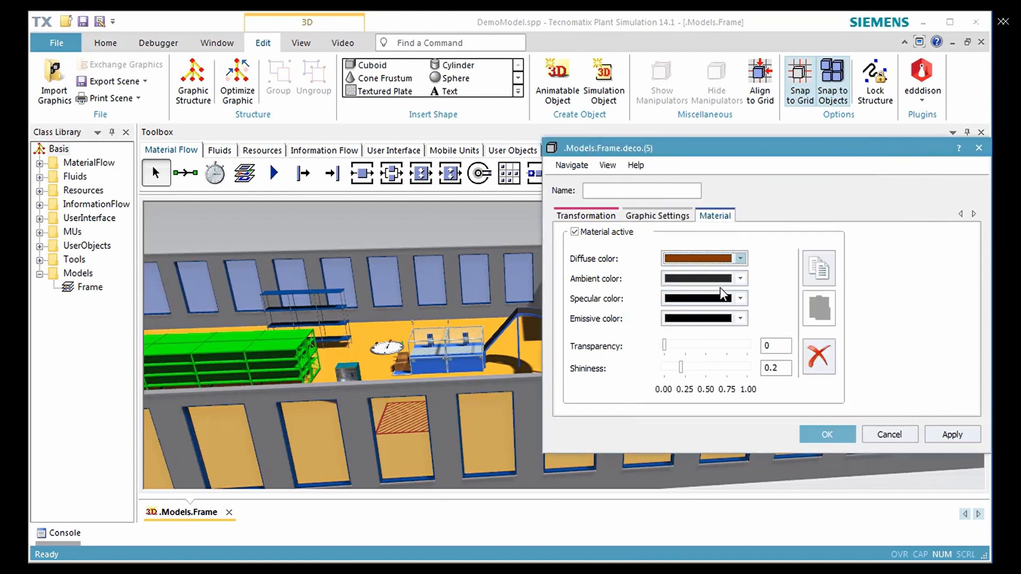
{"action": "left_click", "coordinate": [807, 433]}
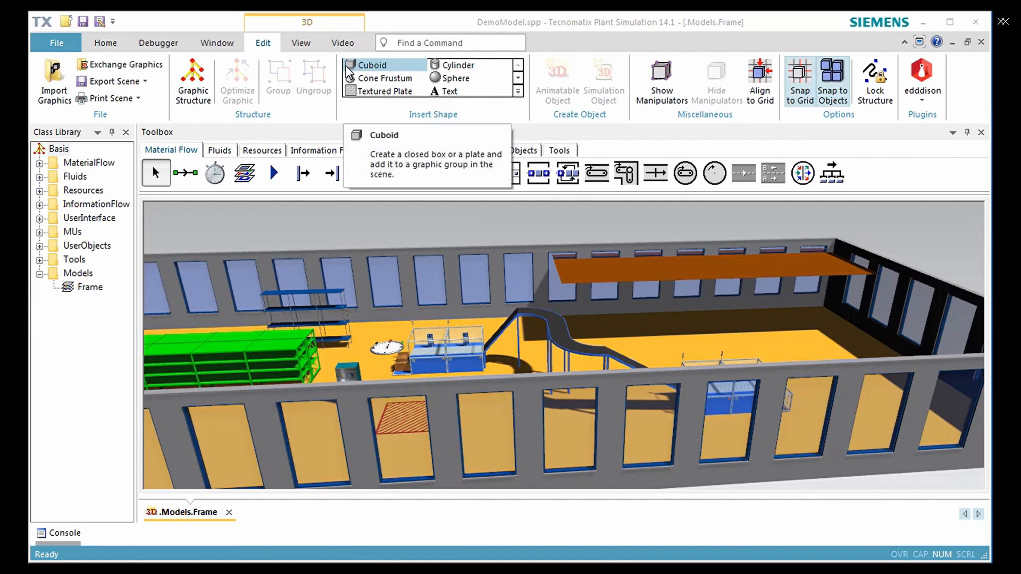
Create a 1 × 1 × 1 m cuboid in the deco group and place it on the floor near the raised platform's front corner.
{"action": "left_click", "coordinate": [347, 64]}
{"action": "double_click", "coordinate": [499, 273]}
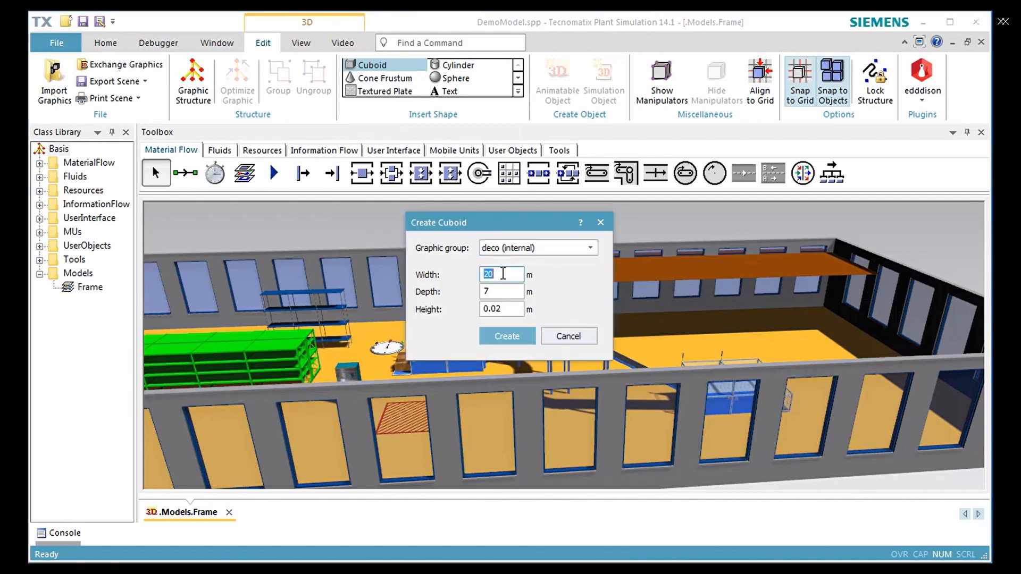
{"action": "type", "text": "1"}
{"action": "double_click", "coordinate": [500, 292]}
{"action": "type", "text": "1"}
{"action": "double_click", "coordinate": [513, 310]}
{"action": "type", "text": "1"}
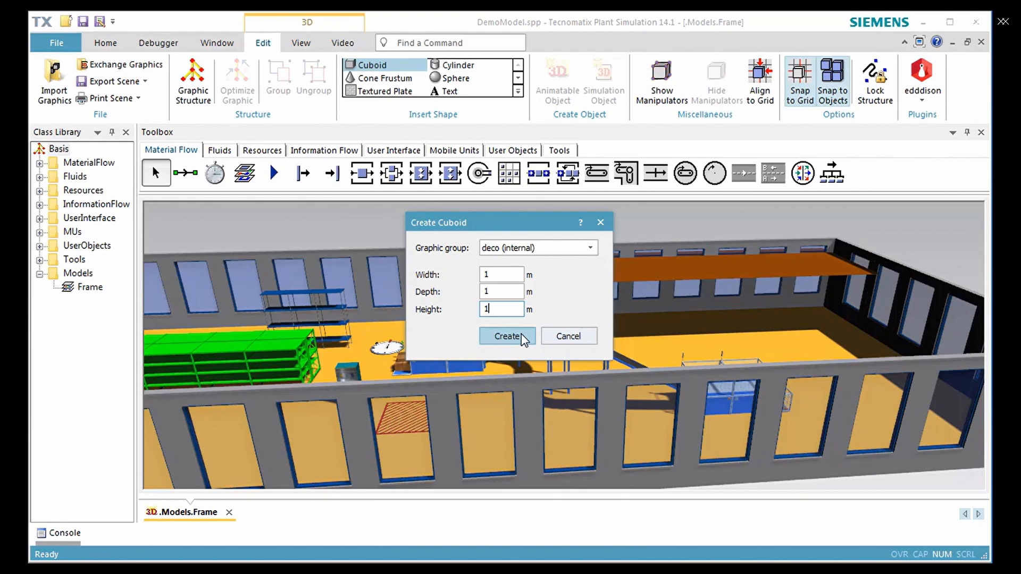
{"action": "left_click", "coordinate": [521, 333]}
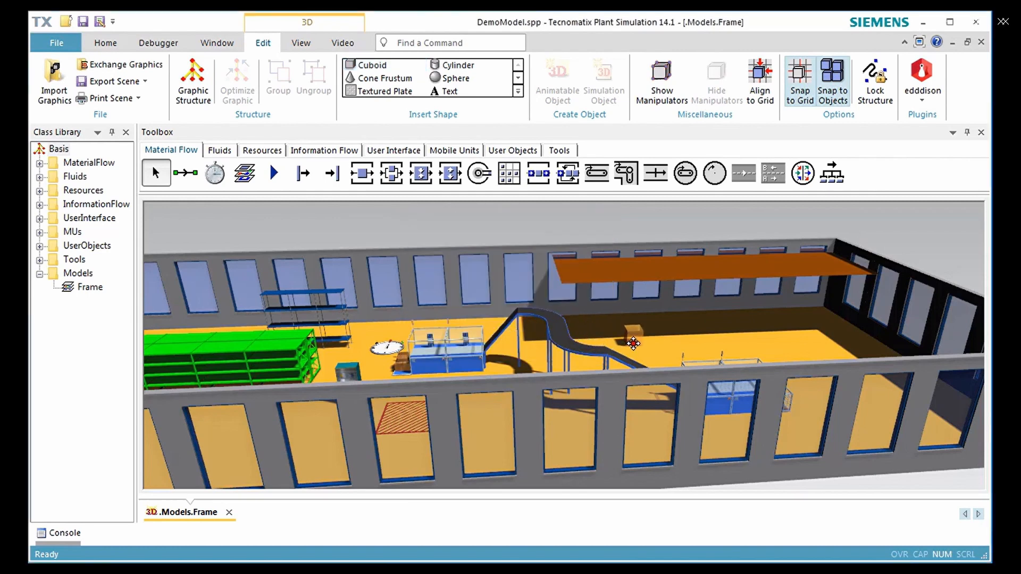
{"action": "left_click", "coordinate": [633, 344]}
{"action": "middle_click_drag", "start_coordinate": [633, 343], "coordinate": [633, 402]}
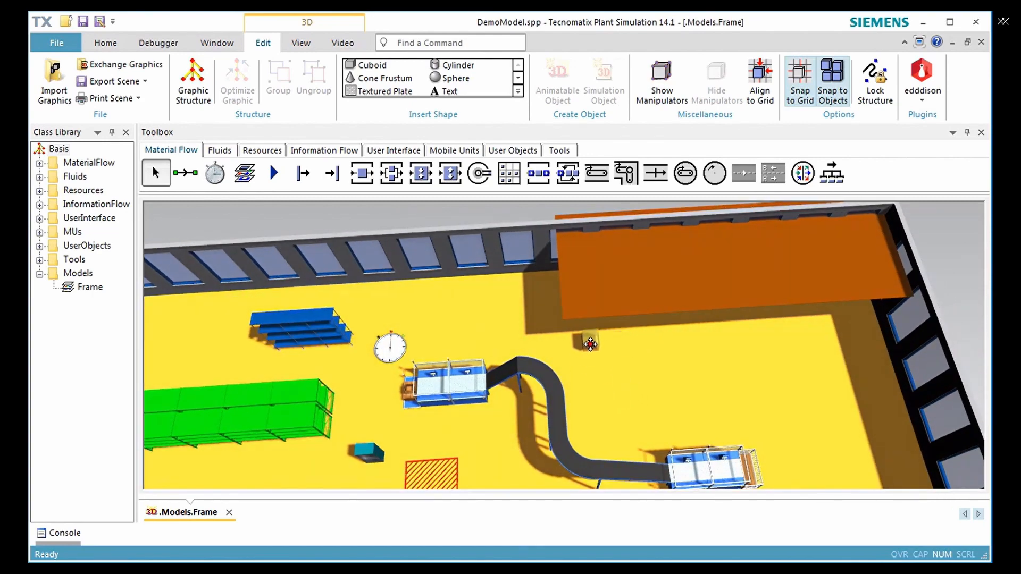
{"action": "left_click", "coordinate": [579, 334]}
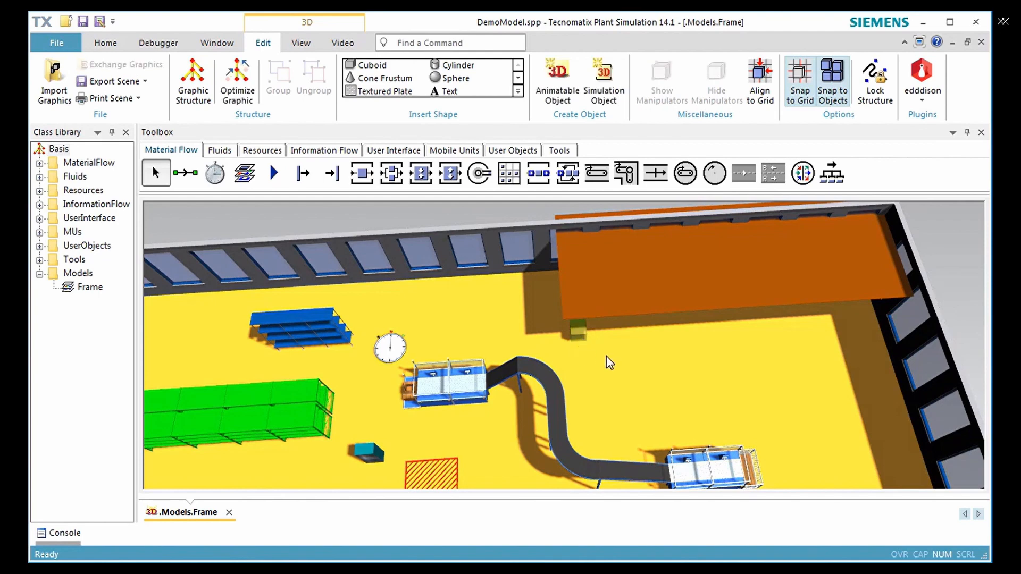
Turn the small cuboid into a pillar by scaling it non-uniformly to X 0.1, Y 0.1 and Z 4.
{"action": "left_click", "coordinate": [578, 333]}
{"action": "right_click", "coordinate": [578, 334]}
{"action": "left_click", "coordinate": [586, 344]}
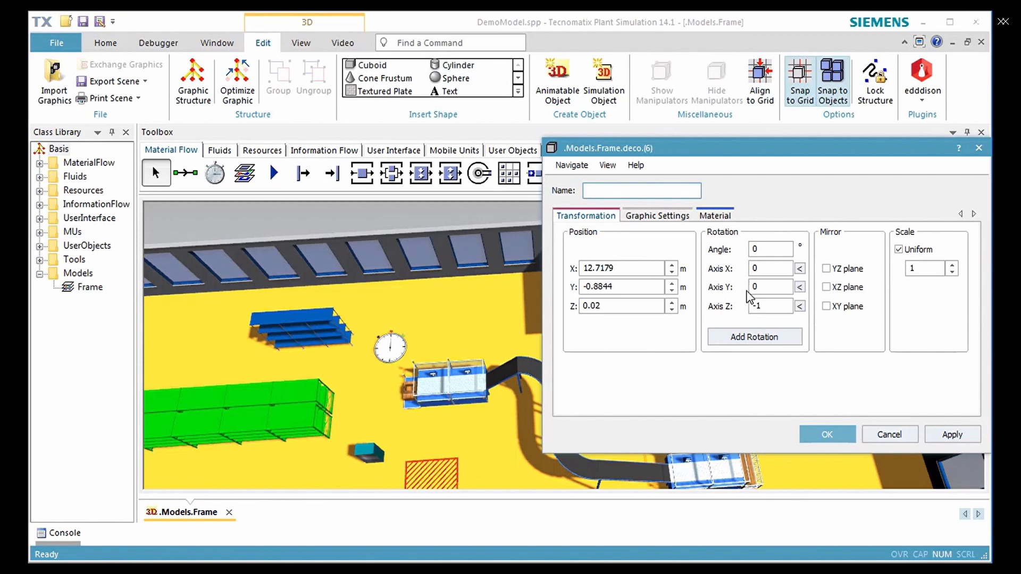
{"action": "left_click", "coordinate": [907, 253]}
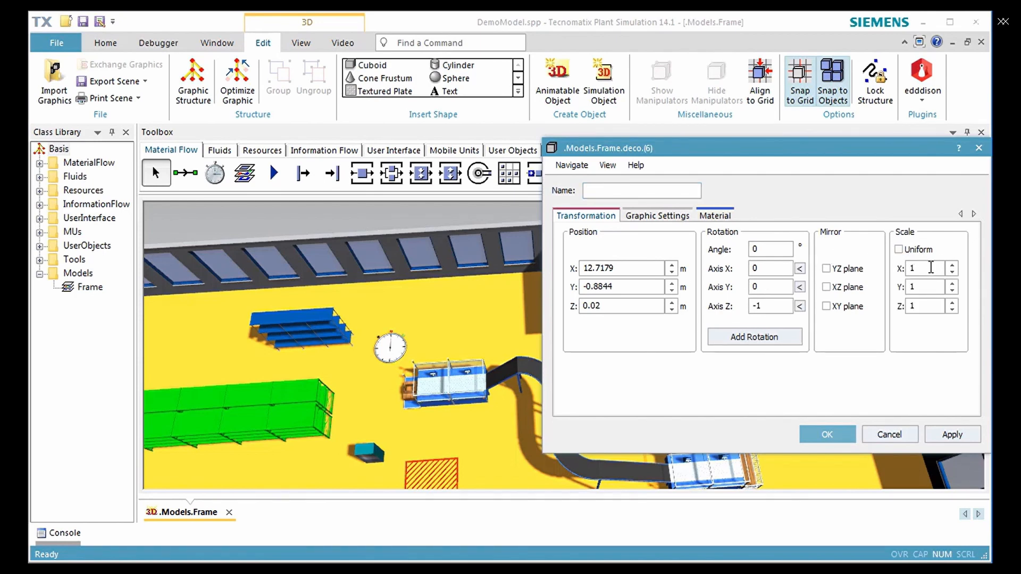
{"action": "double_click", "coordinate": [931, 267]}
{"action": "type", "text": "0.1"}
{"action": "left_click", "coordinate": [935, 285]}
{"action": "double_click", "coordinate": [935, 284]}
{"action": "type", "text": "0.1"}
{"action": "double_click", "coordinate": [933, 305]}
{"action": "type", "text": "4"}
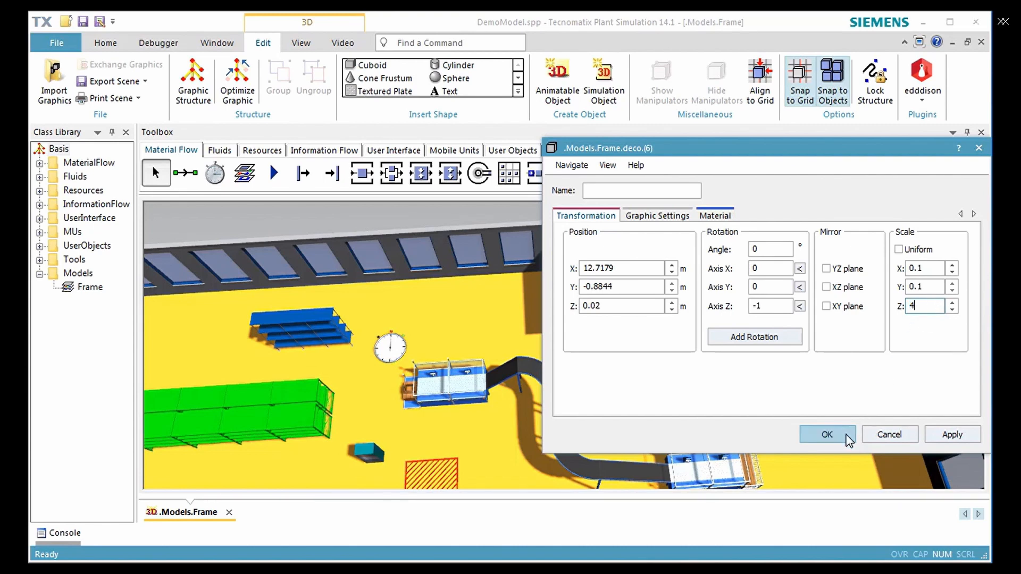
{"action": "left_click", "coordinate": [828, 435]}
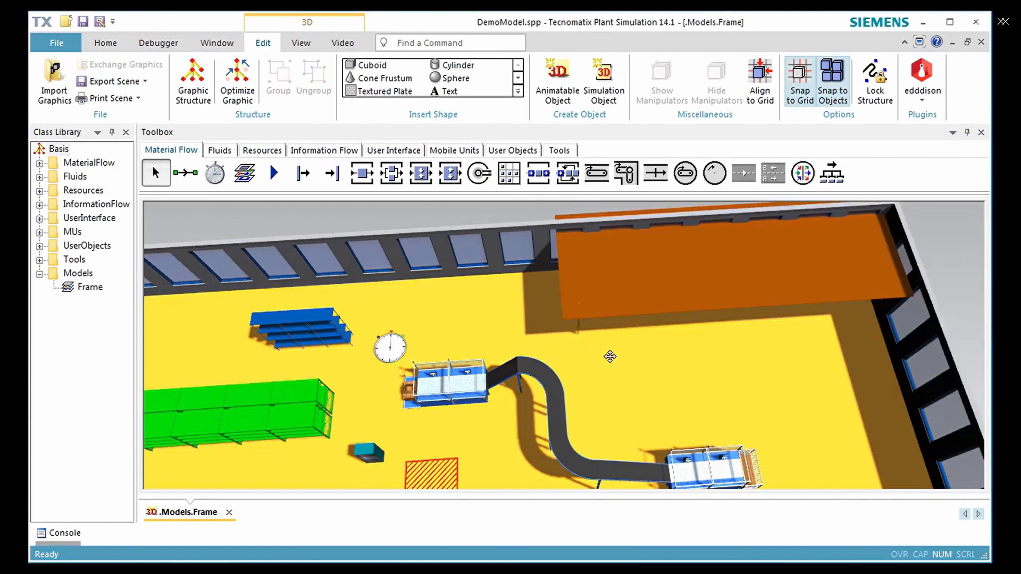
Move the pillar beneath the nearest front corner of the raised platform.
{"action": "middle_click_drag", "start_coordinate": [610, 356], "coordinate": [709, 308]}
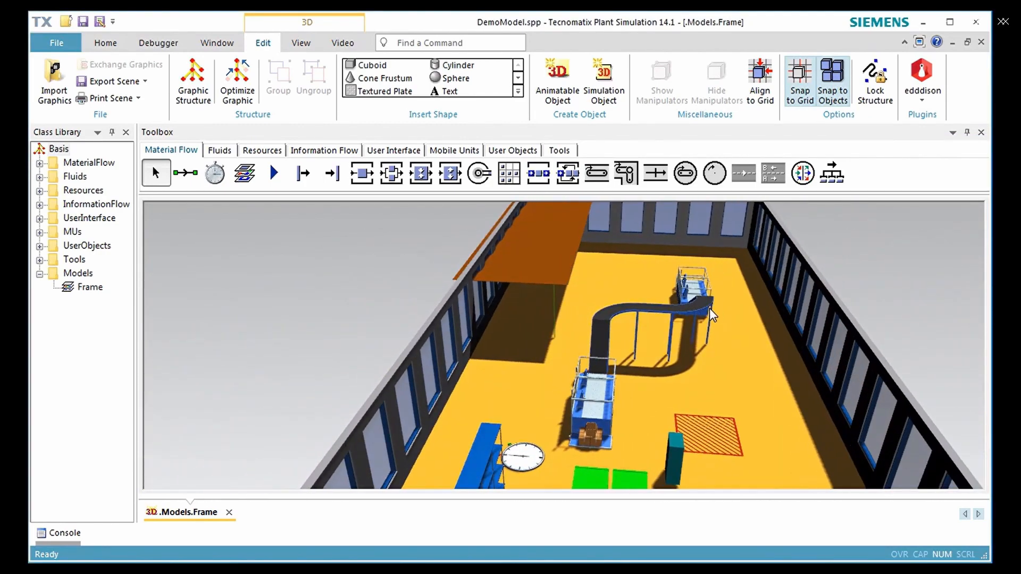
{"action": "scroll", "coordinate": [554, 319], "scroll_direction": "up", "scroll_amount": 5}
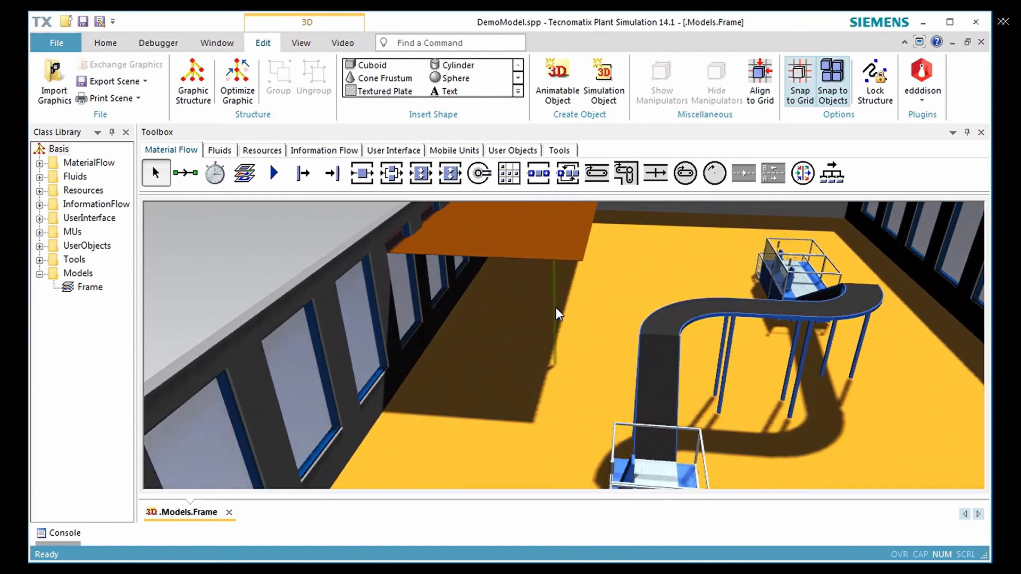
{"action": "left_click_drag", "start_coordinate": [556, 318], "coordinate": [581, 331]}
{"action": "left_click", "coordinate": [636, 345]}
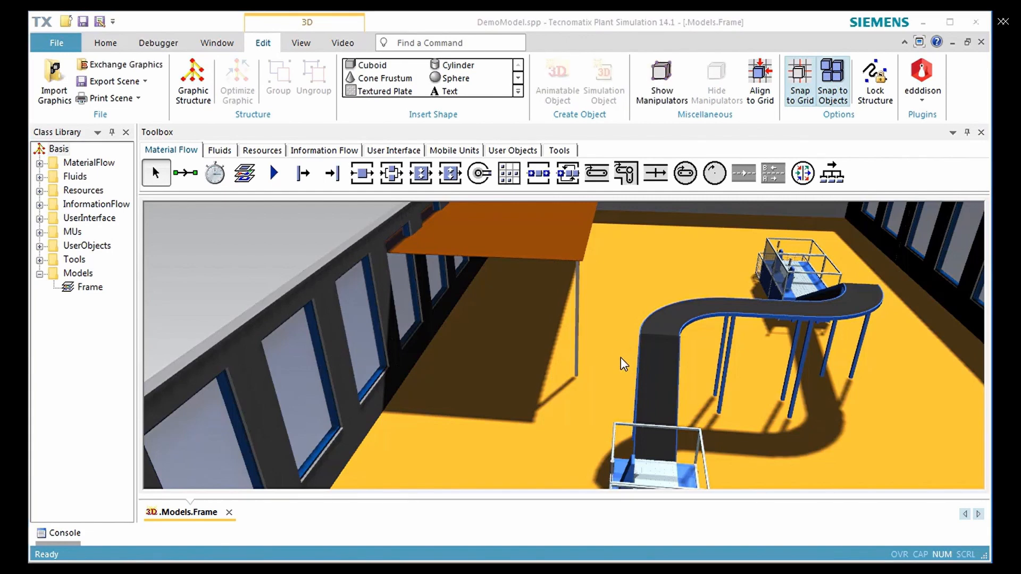
Create stairs with 2 m tread width and 4 m rise in the deco group and place them on the floor in front of the platform.
{"action": "left_click", "coordinate": [518, 92]}
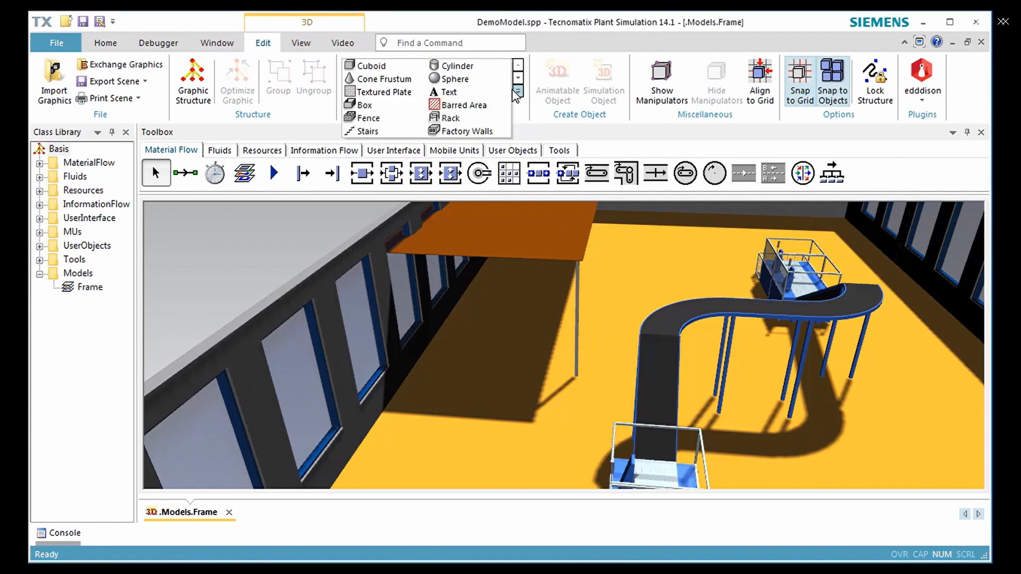
{"action": "left_click", "coordinate": [368, 131]}
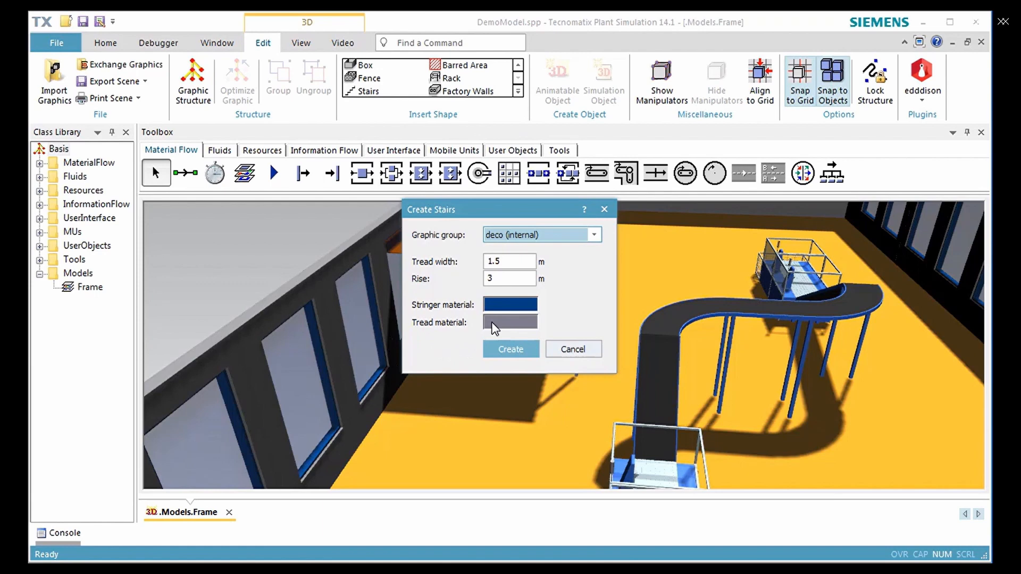
{"action": "double_click", "coordinate": [513, 279]}
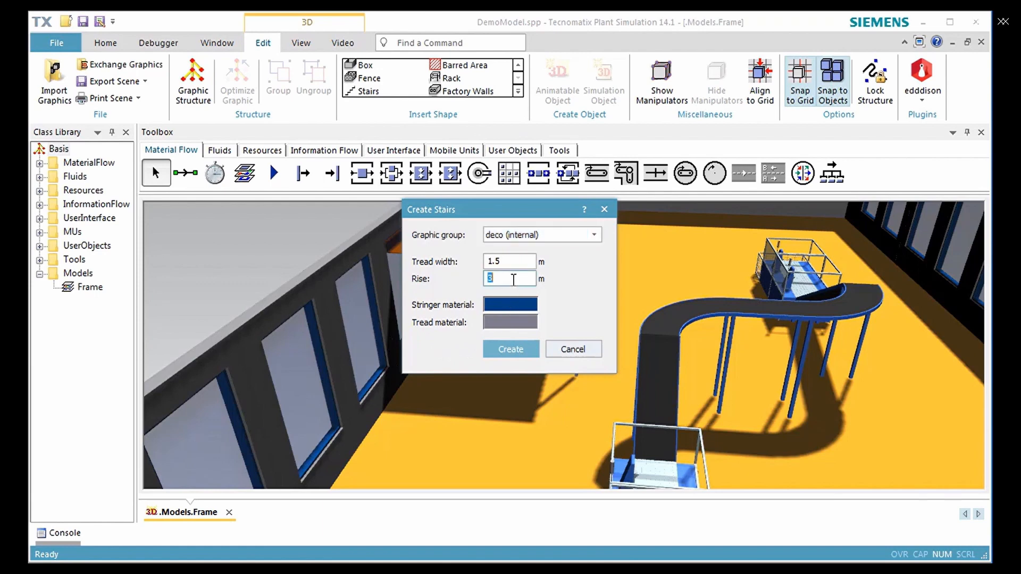
{"action": "type", "text": "4"}
{"action": "left_click", "coordinate": [516, 261]}
{"action": "double_click", "coordinate": [517, 260]}
{"action": "type", "text": "2"}
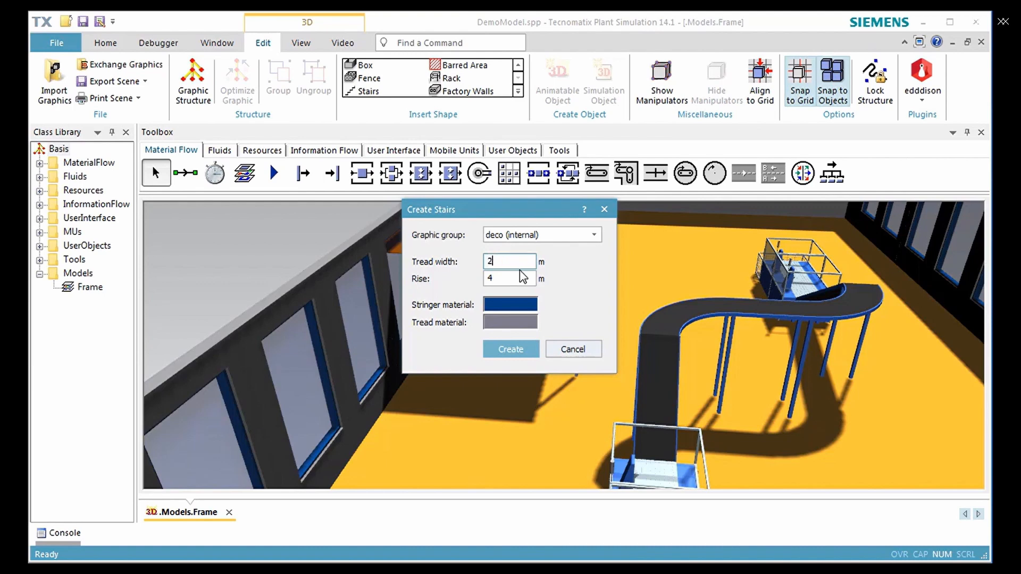
{"action": "left_click", "coordinate": [510, 350]}
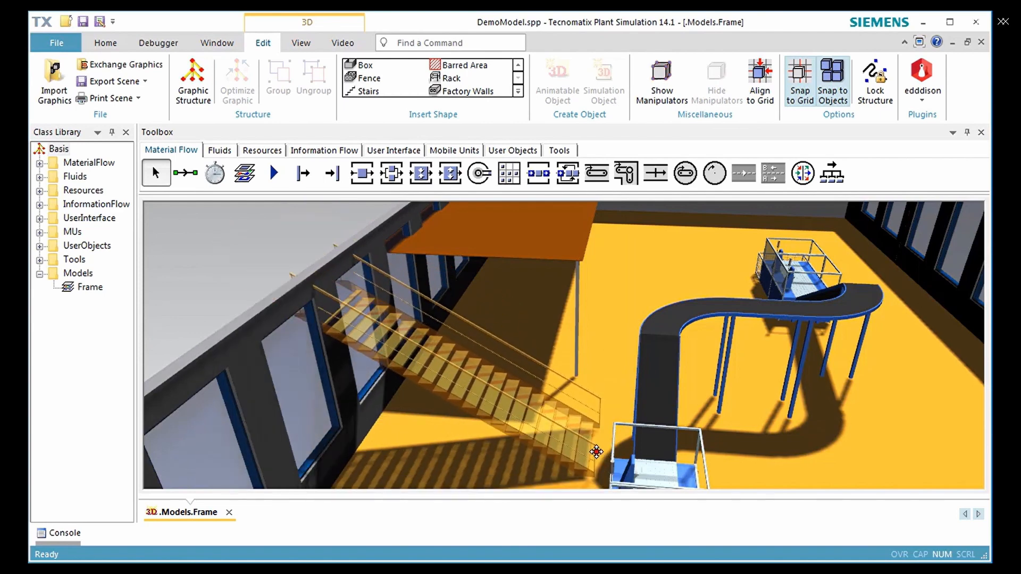
{"action": "left_click", "coordinate": [594, 451]}
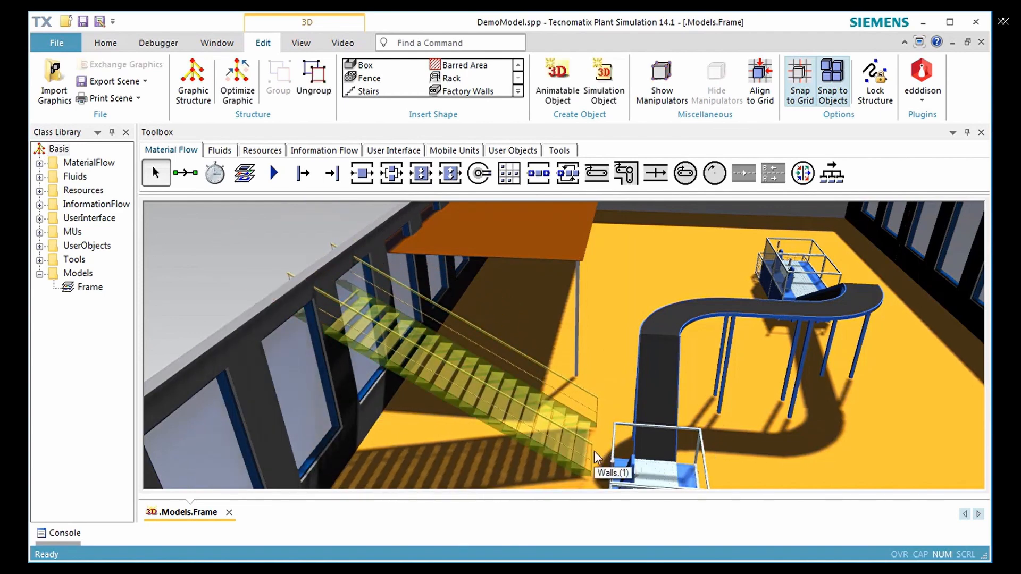
Rotate the stairs by 90° about the Z axis, keeping the properties dialog clear of them.
{"action": "double_click", "coordinate": [532, 431]}
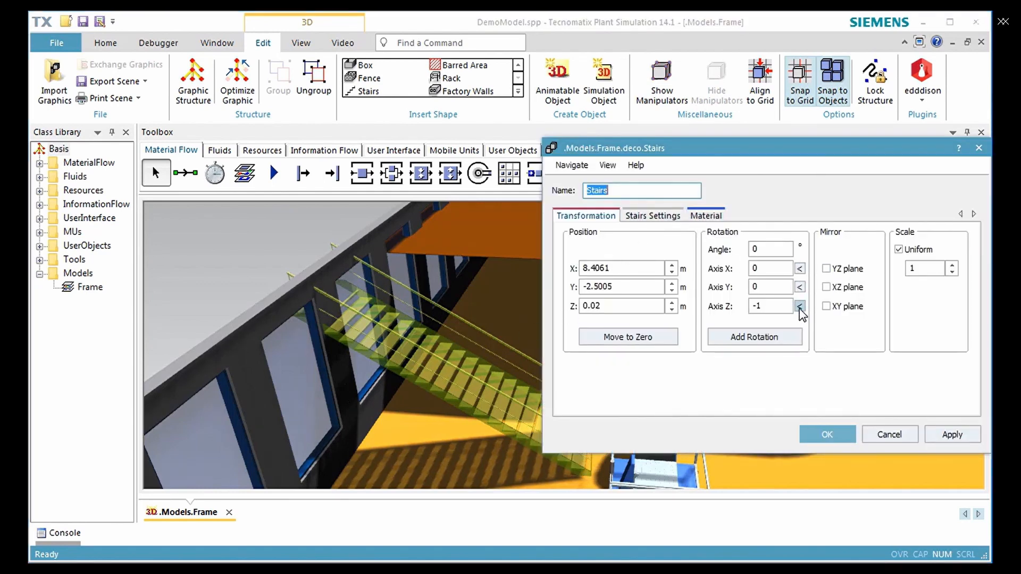
{"action": "key", "text": "Tab"}
{"action": "left_click", "coordinate": [778, 250]}
{"action": "double_click", "coordinate": [778, 250]}
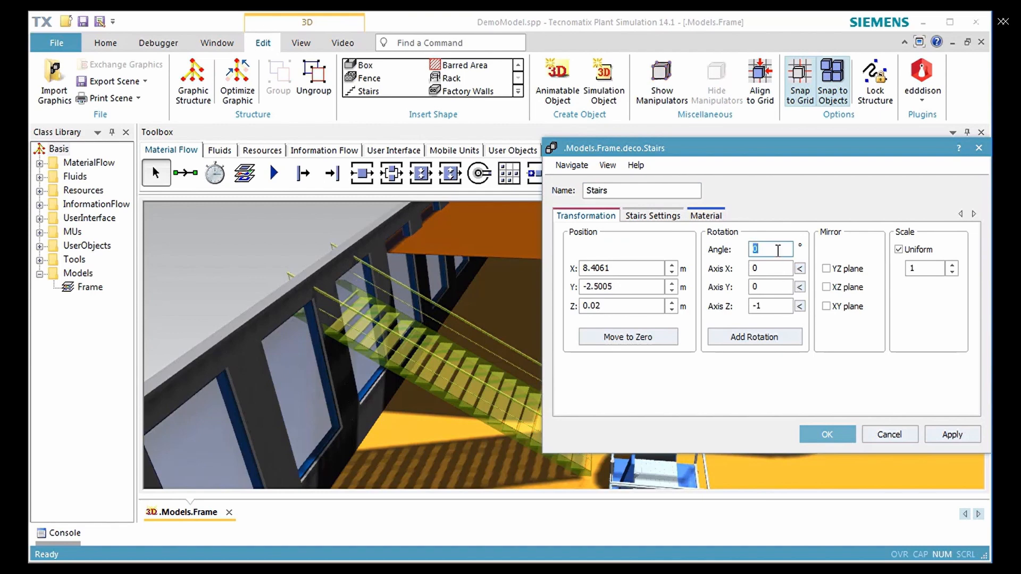
{"action": "type", "text": "90"}
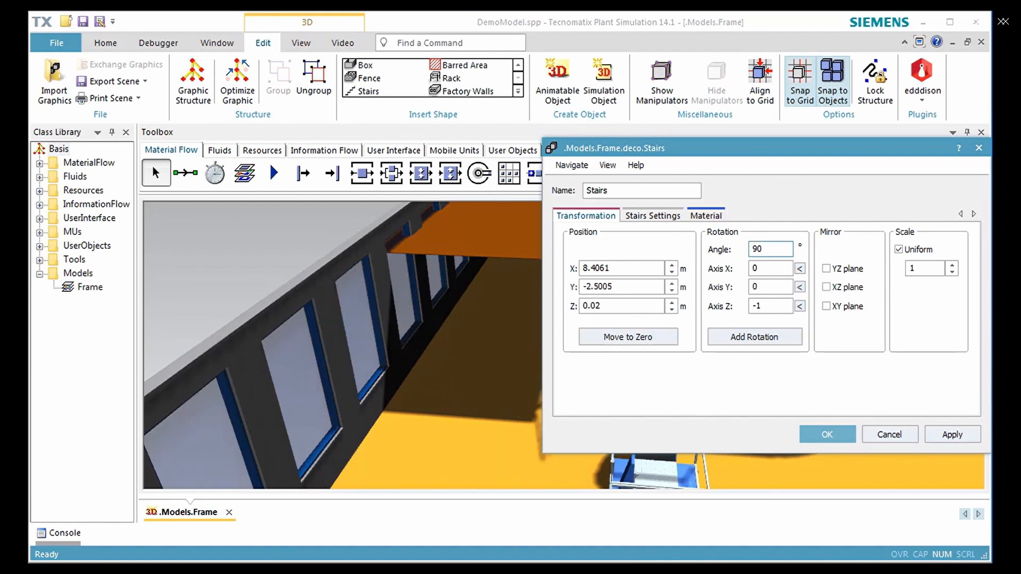
{"action": "left_click_drag", "start_coordinate": [840, 146], "coordinate": [1018, 149]}
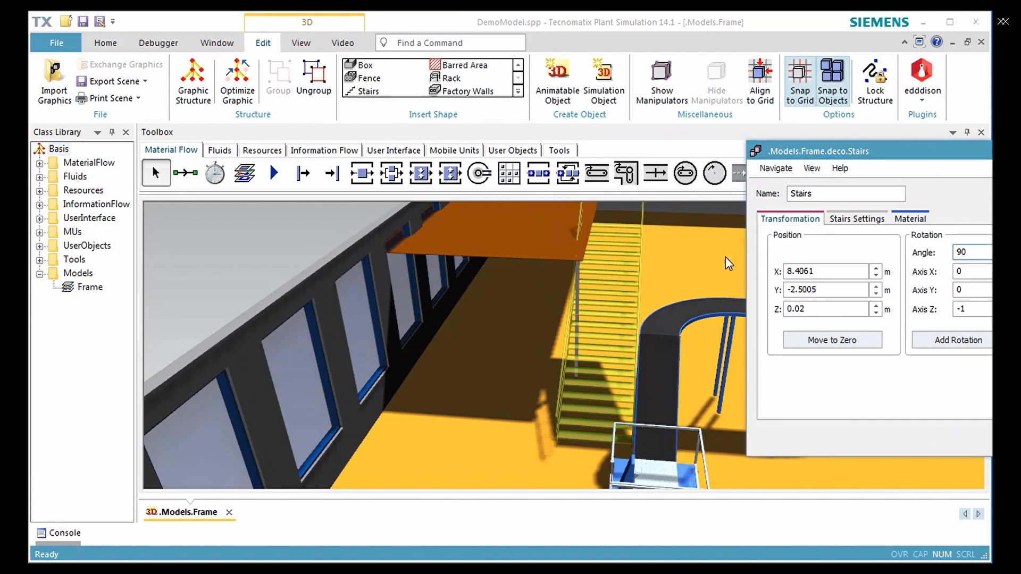
Apply the stairs' rotation and move them sideways so they line up with the front edge of the raised platform.
{"action": "key", "text": "Return"}
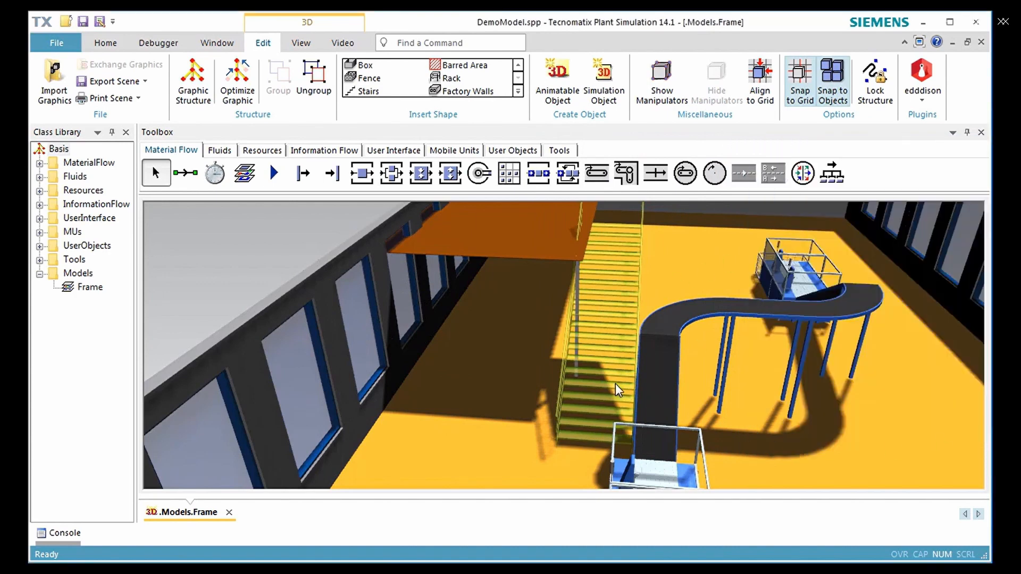
{"action": "left_click_drag", "start_coordinate": [617, 335], "coordinate": [531, 396]}
{"action": "left_click", "coordinate": [611, 374]}
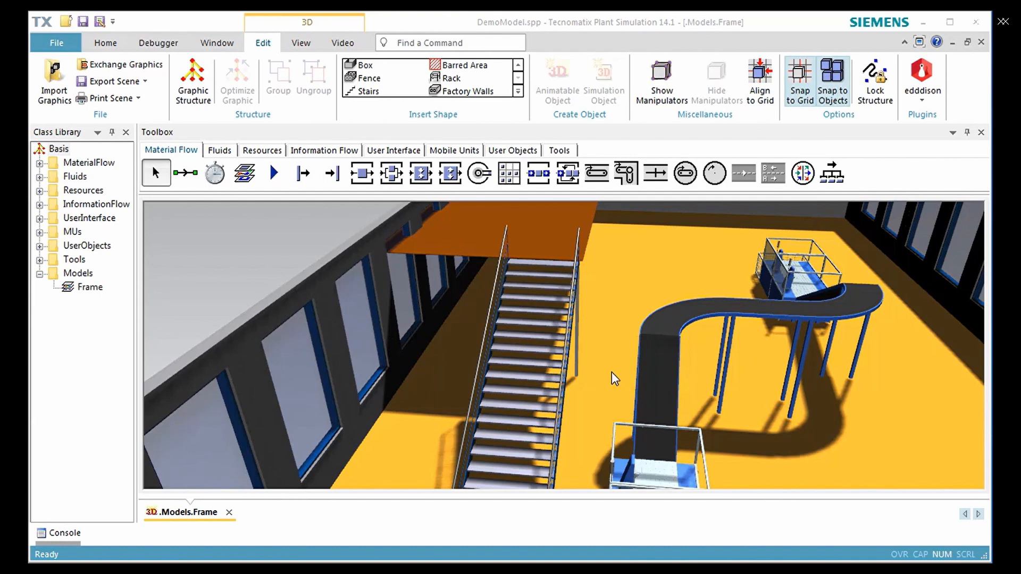
Start a new fence in the deco group with a width of 20 m, depth of 7 m and height of 1 m.
{"action": "left_click", "coordinate": [367, 78]}
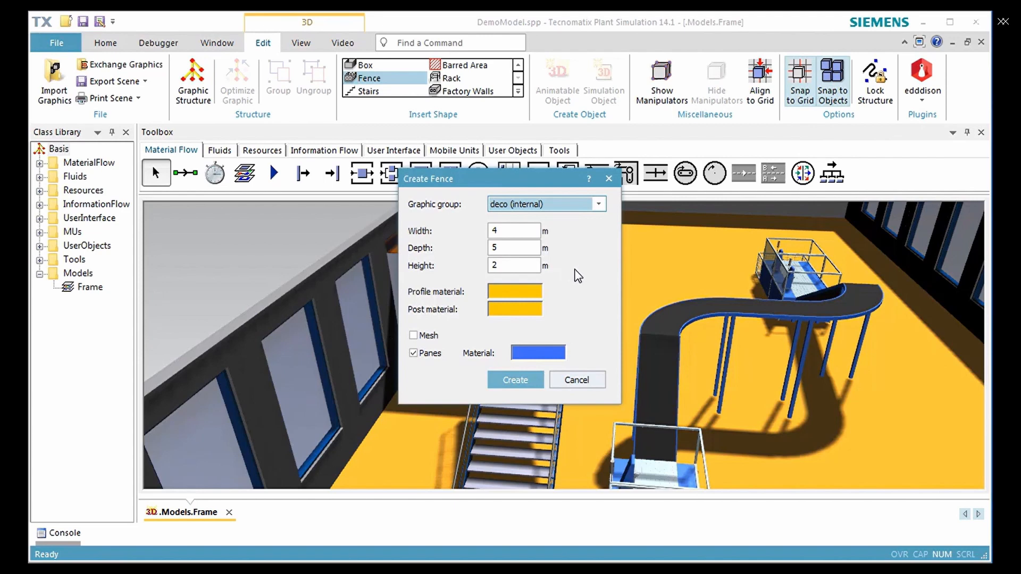
{"action": "left_click", "coordinate": [520, 228]}
{"action": "key", "text": "BackSpace"}
{"action": "type", "text": "20"}
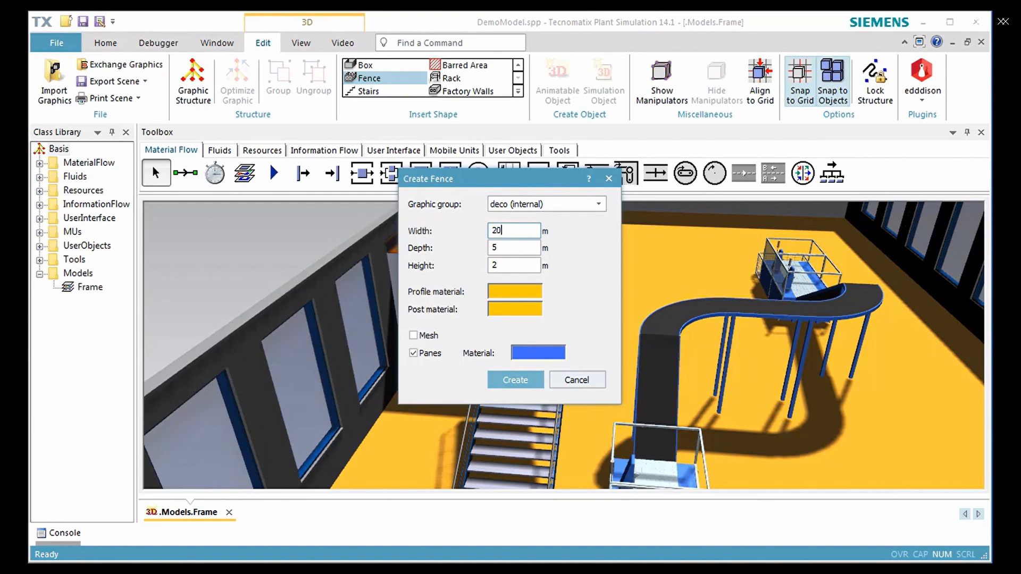
{"action": "double_click", "coordinate": [519, 246]}
{"action": "type", "text": "7"}
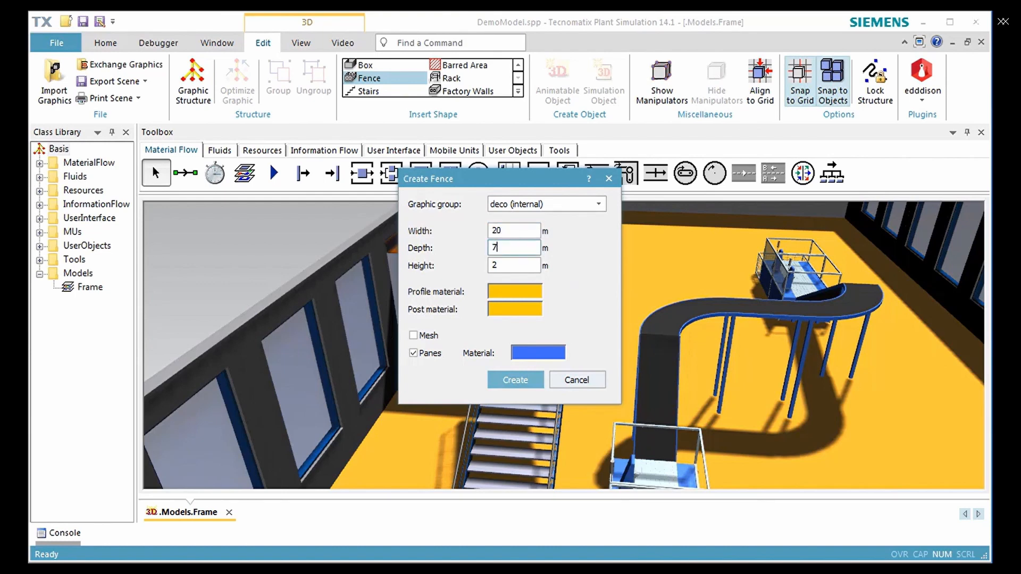
{"action": "double_click", "coordinate": [515, 266]}
{"action": "type", "text": "1"}
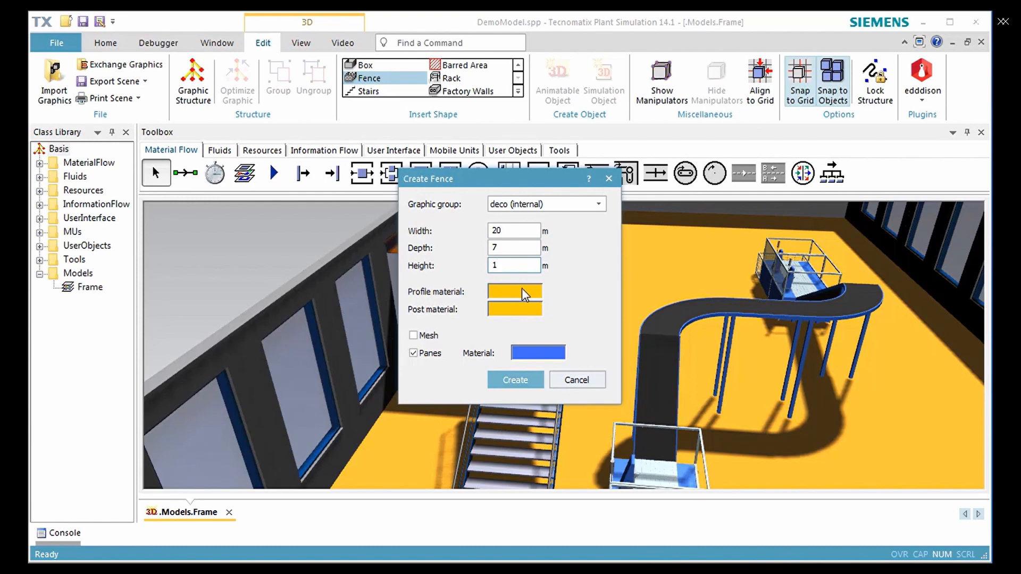
Set the diffuse color of both the fence's profile material and its post material to blue.
{"action": "left_click", "coordinate": [522, 288]}
{"action": "left_click", "coordinate": [864, 254]}
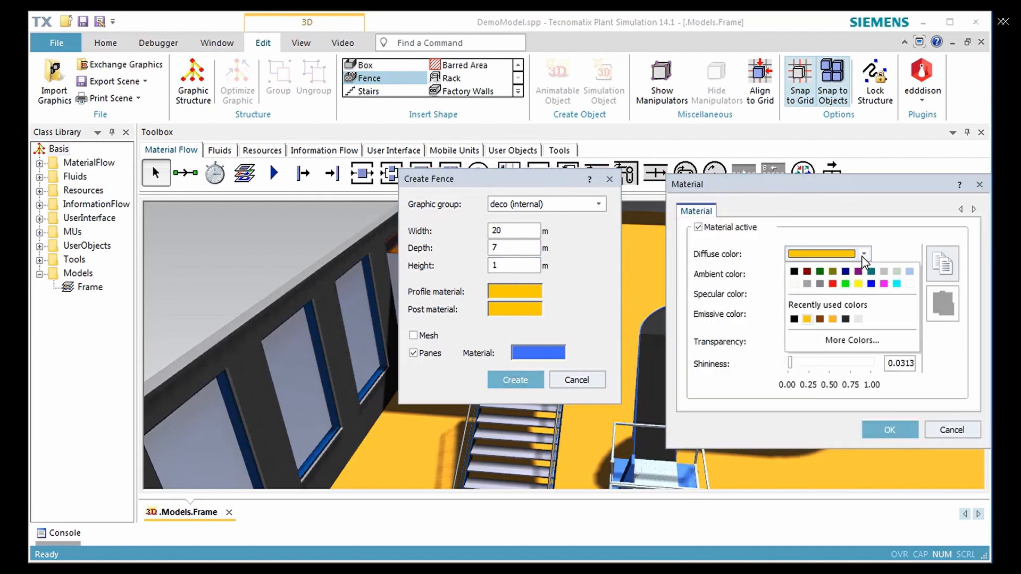
{"action": "left_click", "coordinate": [876, 291]}
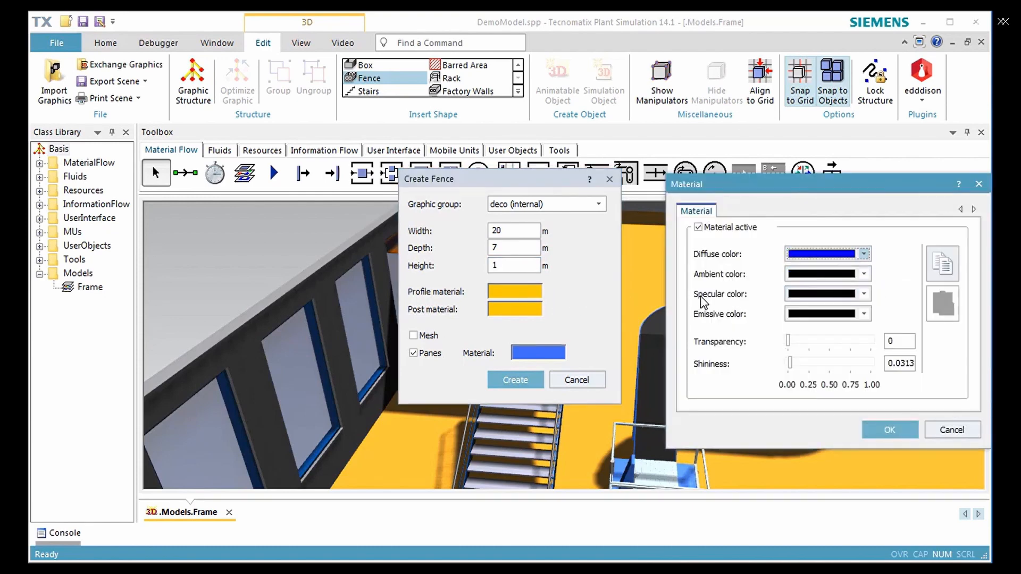
{"action": "left_click", "coordinate": [887, 429]}
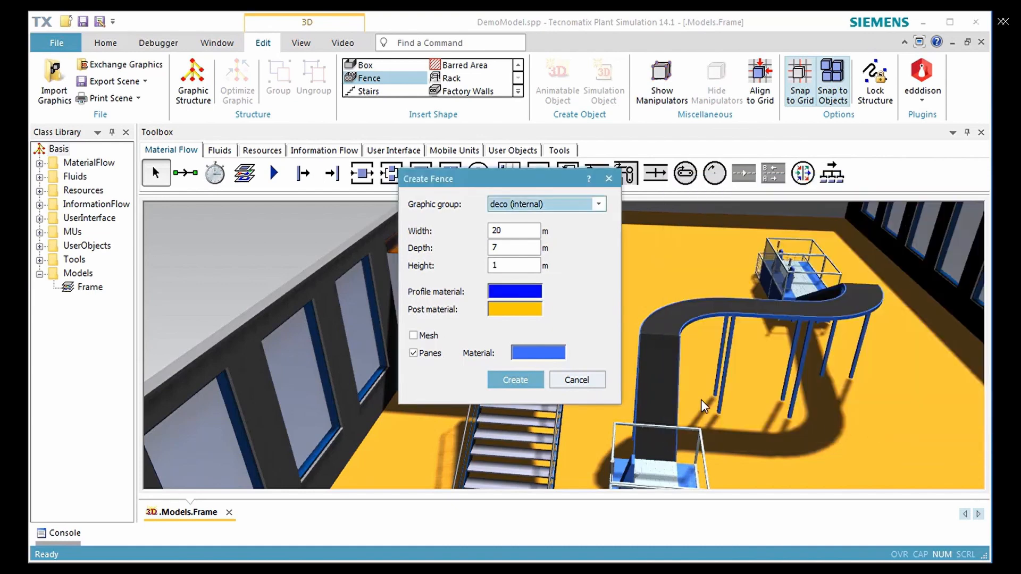
{"action": "left_click", "coordinate": [533, 311]}
{"action": "left_click", "coordinate": [863, 254]}
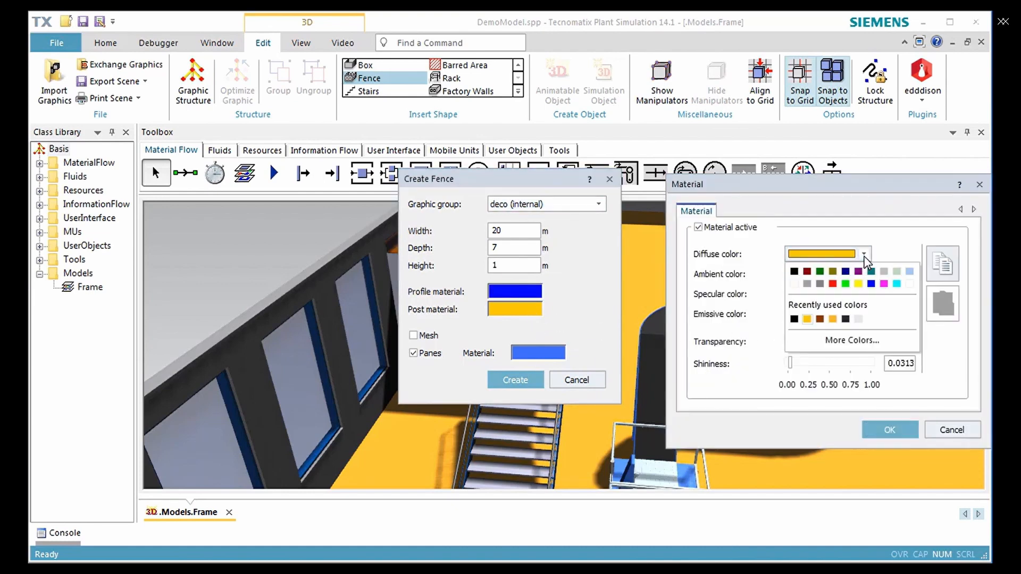
{"action": "left_click", "coordinate": [879, 289]}
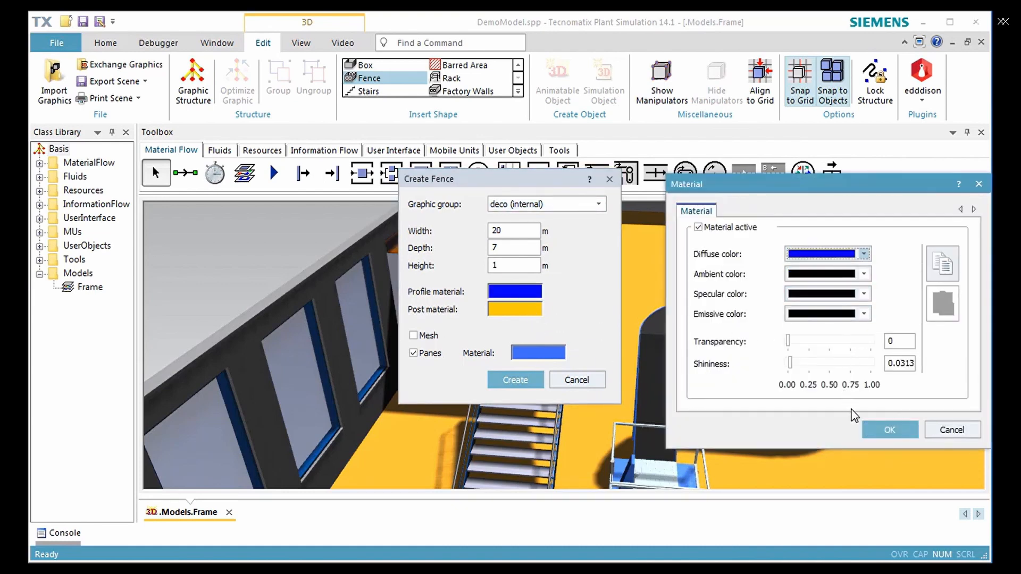
{"action": "left_click", "coordinate": [889, 429]}
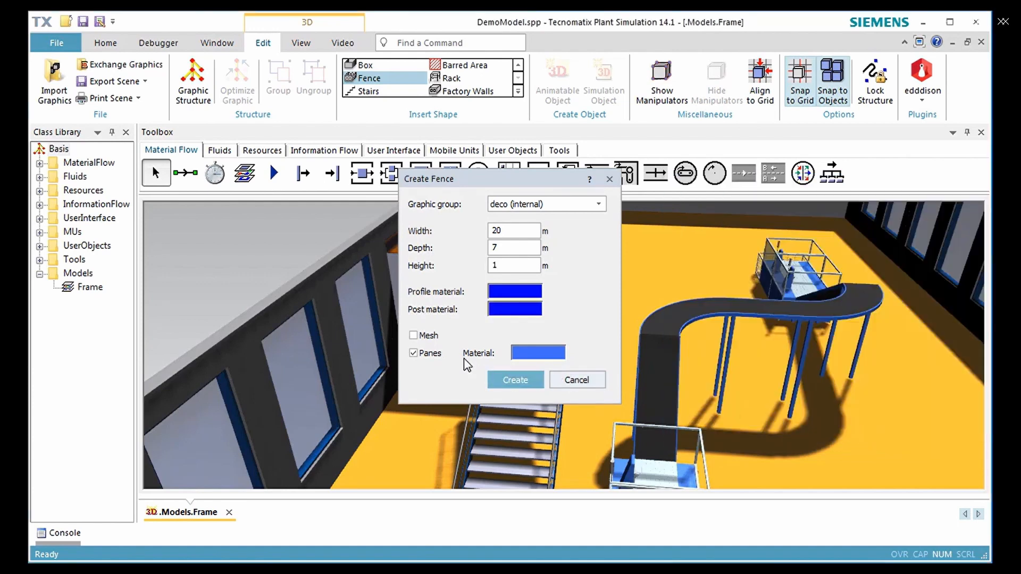
Enable the mesh option, create the fence and move it onto the raised platform.
{"action": "left_click", "coordinate": [429, 335]}
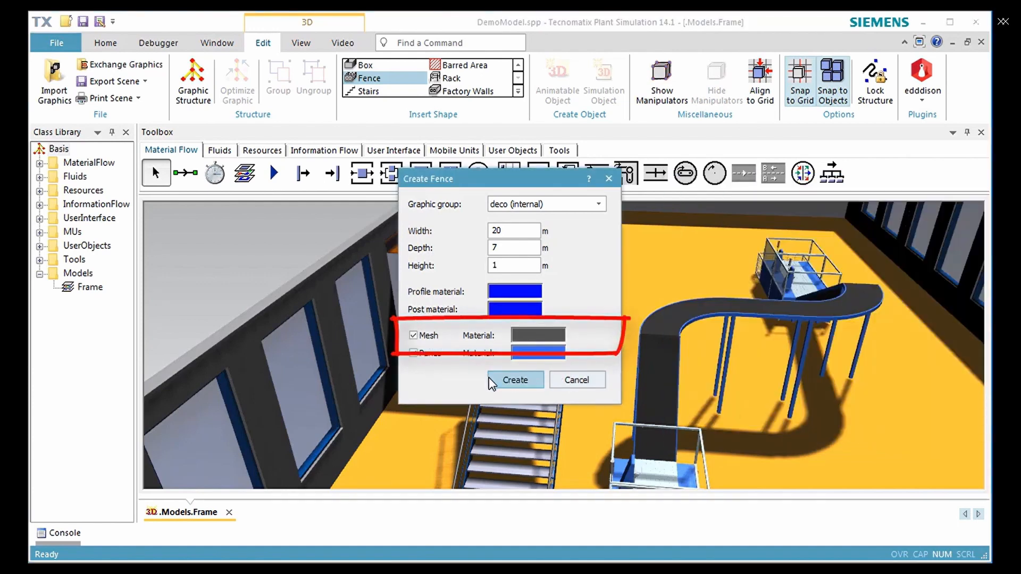
{"action": "left_click", "coordinate": [490, 379]}
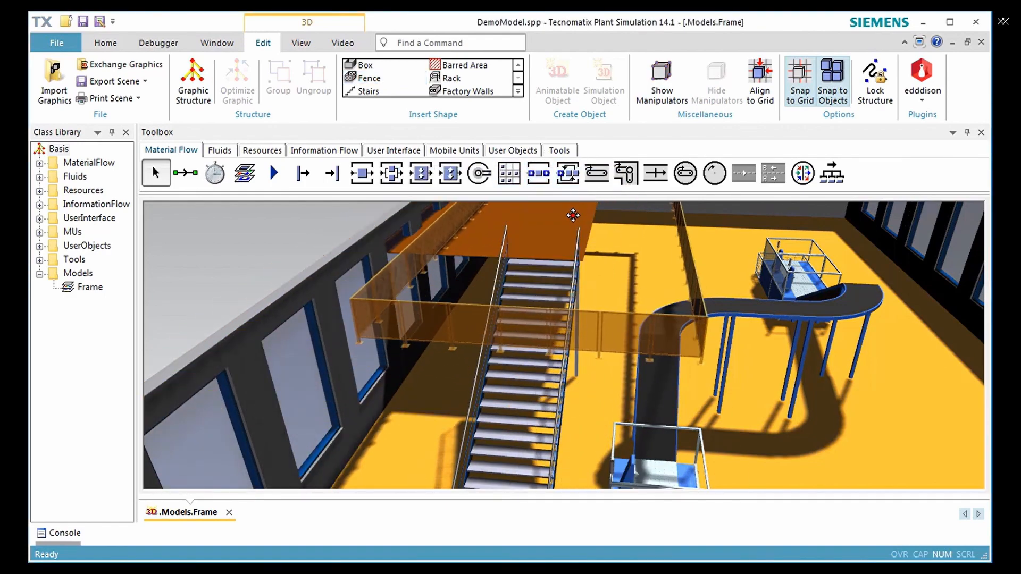
{"action": "left_click", "coordinate": [572, 215]}
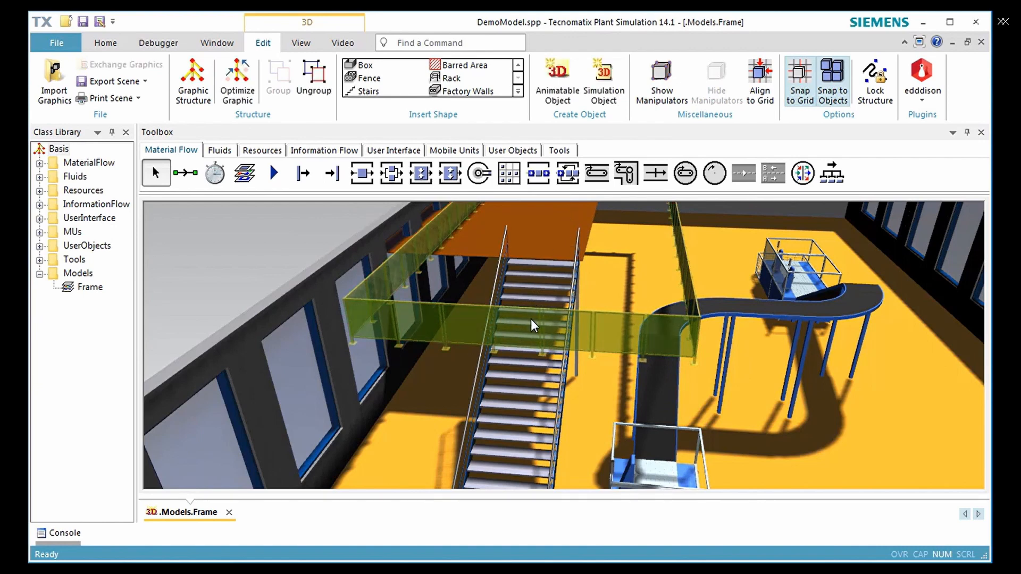
{"action": "left_click_drag", "start_coordinate": [530, 325], "coordinate": [471, 226]}
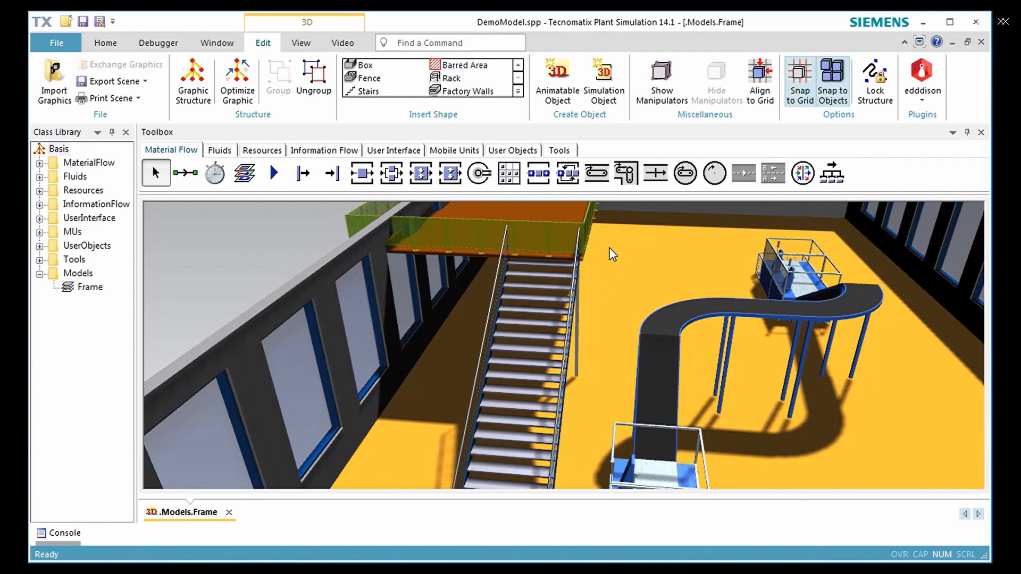
In the planning view, move the platform inside the factory walls and align the fence with the platform's edges.
{"action": "left_click", "coordinate": [301, 43]}
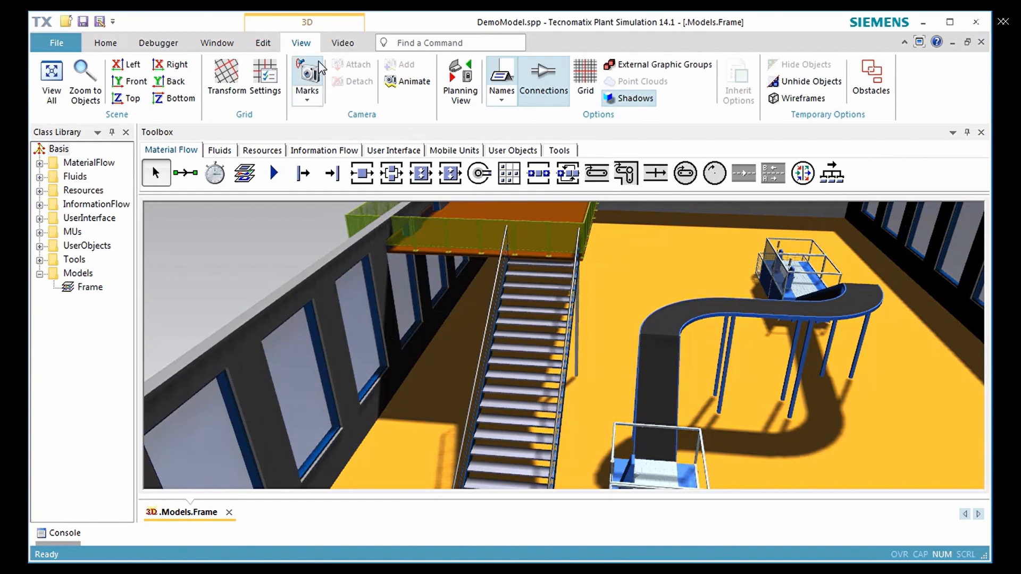
{"action": "left_click", "coordinate": [460, 79]}
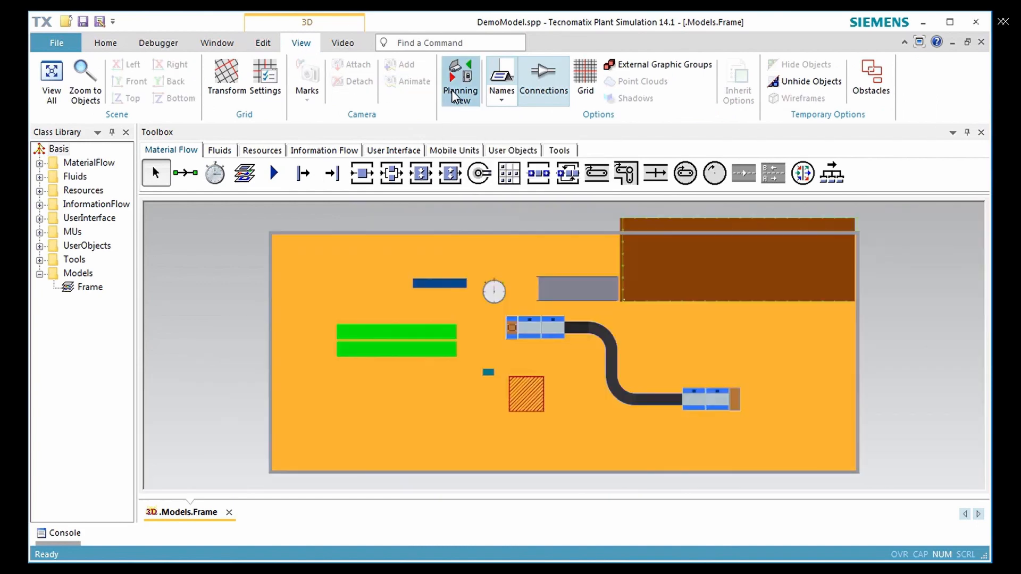
{"action": "left_click", "coordinate": [718, 274]}
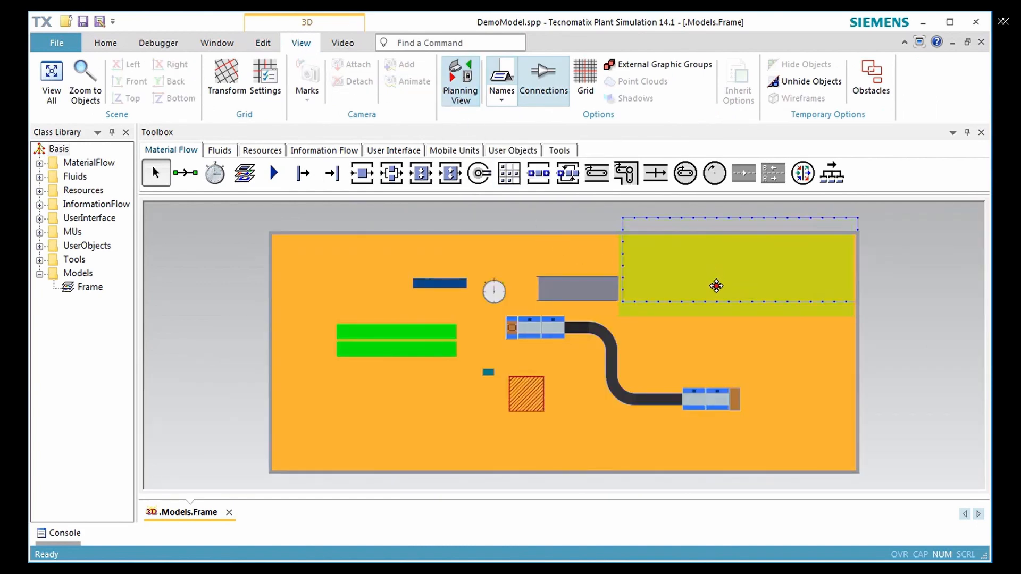
{"action": "left_click", "coordinate": [714, 219]}
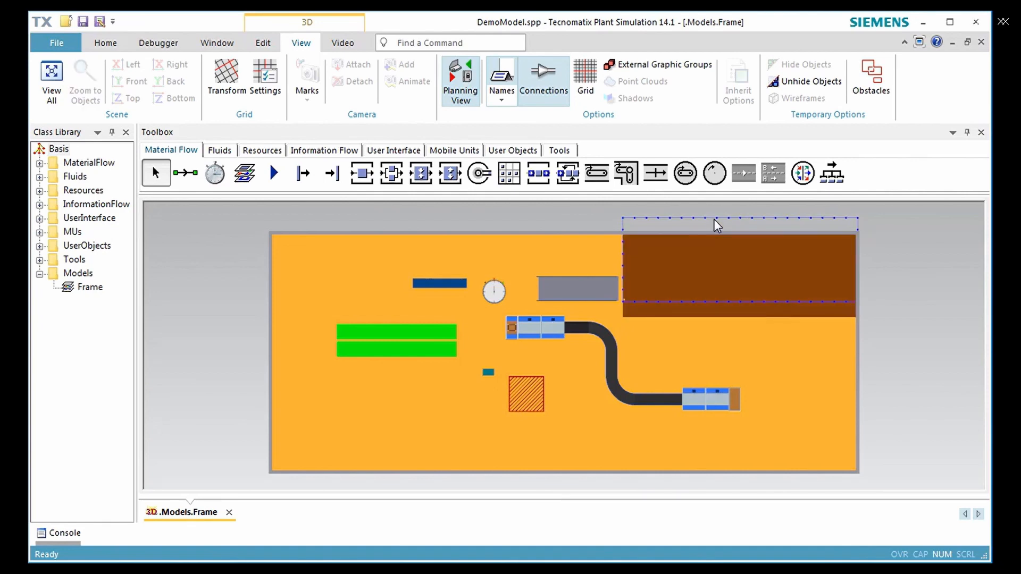
{"action": "scroll", "coordinate": [713, 218], "scroll_direction": "up", "scroll_amount": 3}
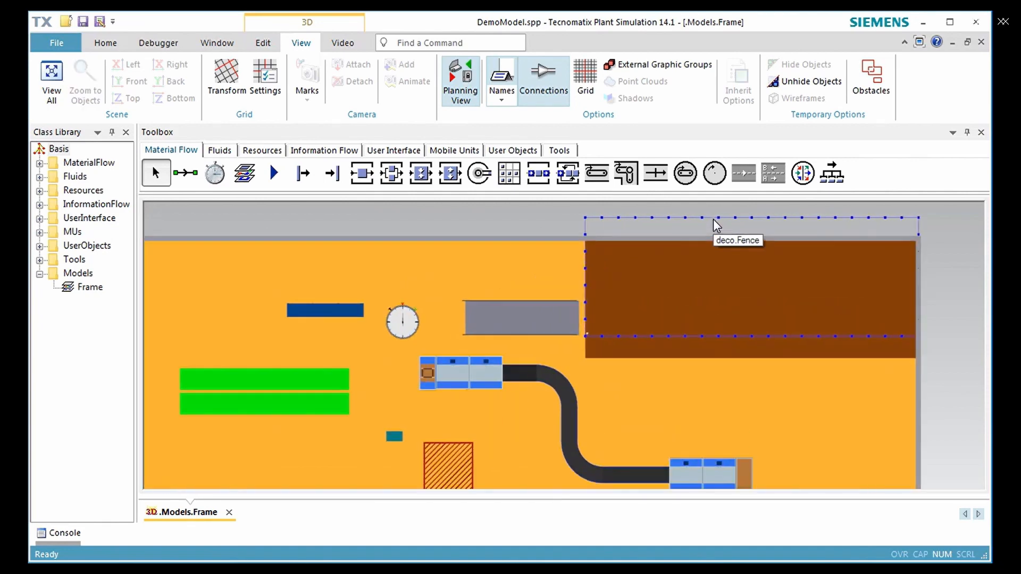
{"action": "left_click_drag", "start_coordinate": [714, 218], "coordinate": [715, 252]}
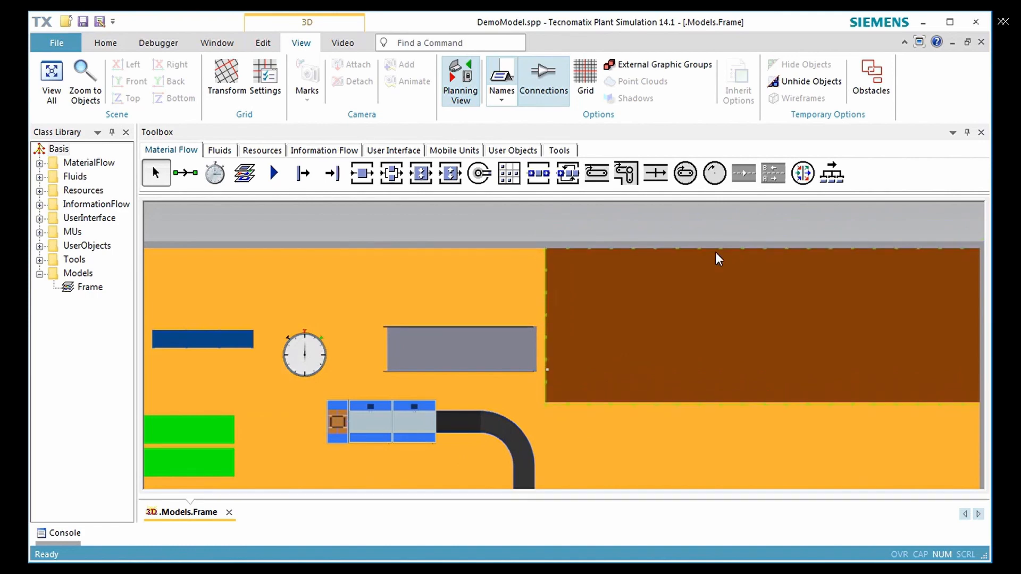
Move the stairs flush against the short edge of the platform and return from the planning view to the 3D view.
{"action": "left_click_drag", "start_coordinate": [487, 356], "coordinate": [498, 381]}
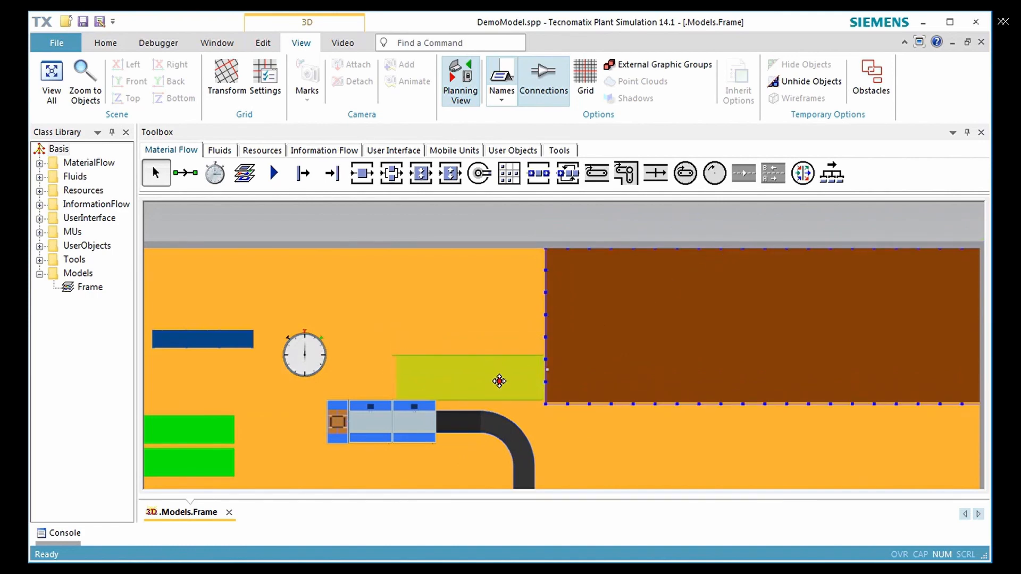
{"action": "left_click", "coordinate": [635, 361]}
{"action": "left_click", "coordinate": [664, 450]}
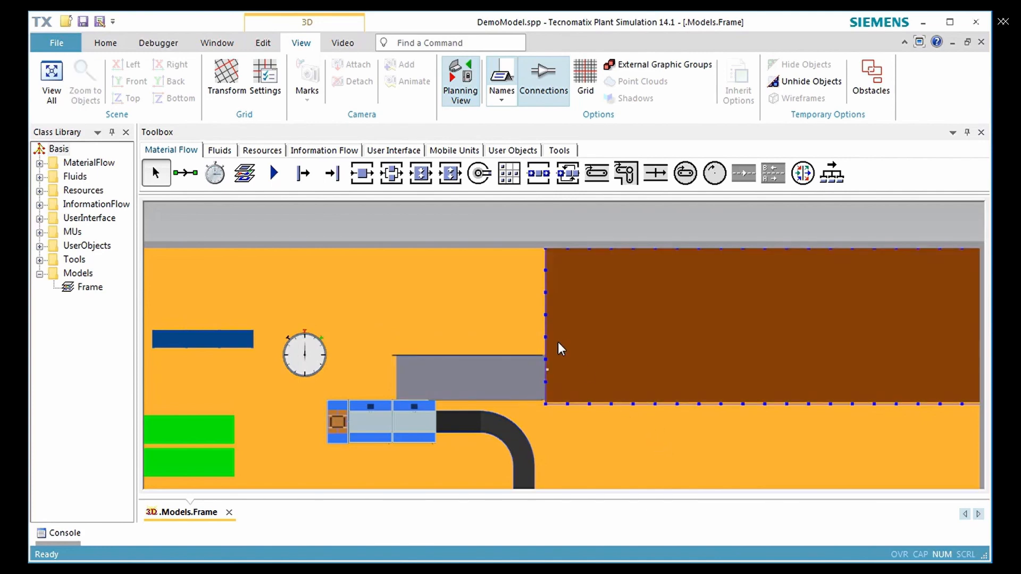
{"action": "left_click", "coordinate": [460, 90]}
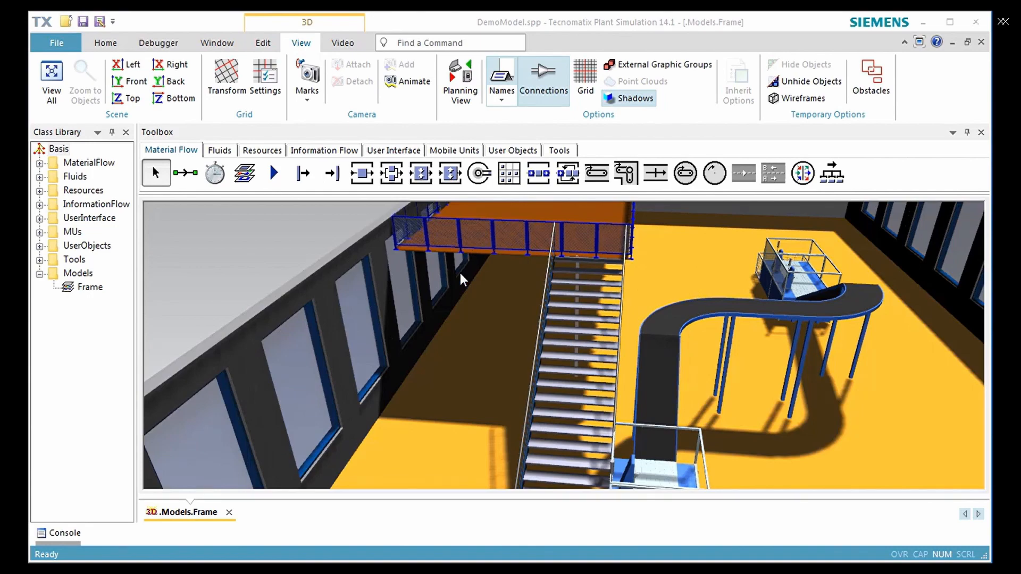
Delete the fence side that runs along the long factory wall beside the platform.
{"action": "scroll", "coordinate": [441, 239], "scroll_direction": "up", "scroll_amount": 3}
{"action": "right_click_drag", "start_coordinate": [456, 304], "coordinate": [444, 449]}
{"action": "left_click", "coordinate": [423, 341]}
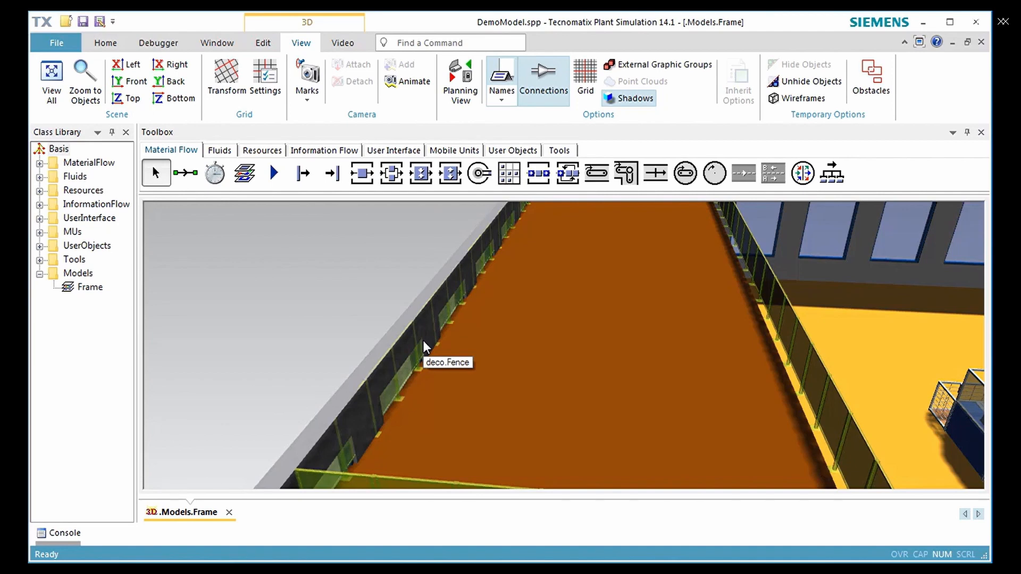
{"action": "left_click", "coordinate": [419, 344]}
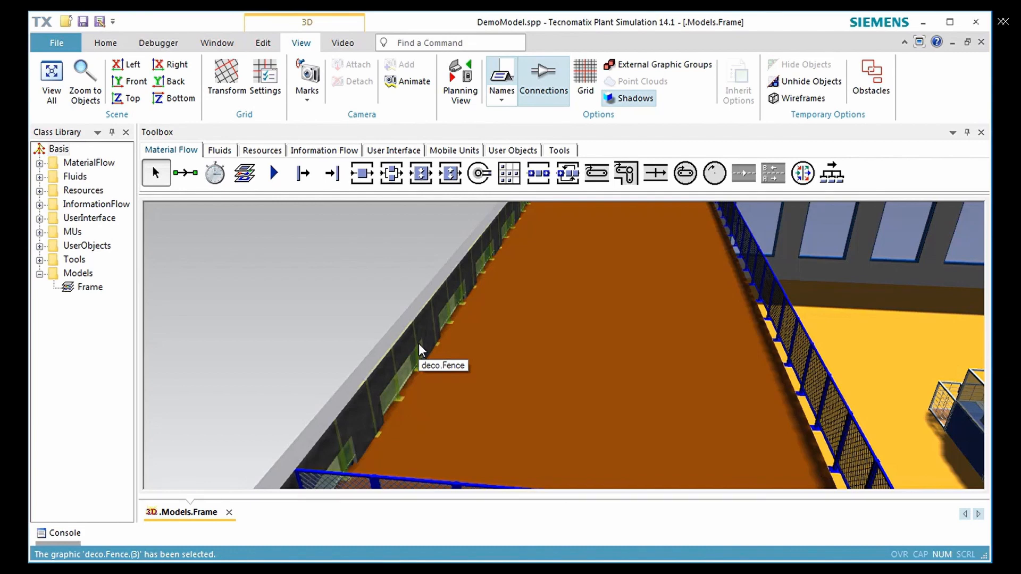
{"action": "key", "text": "Delete"}
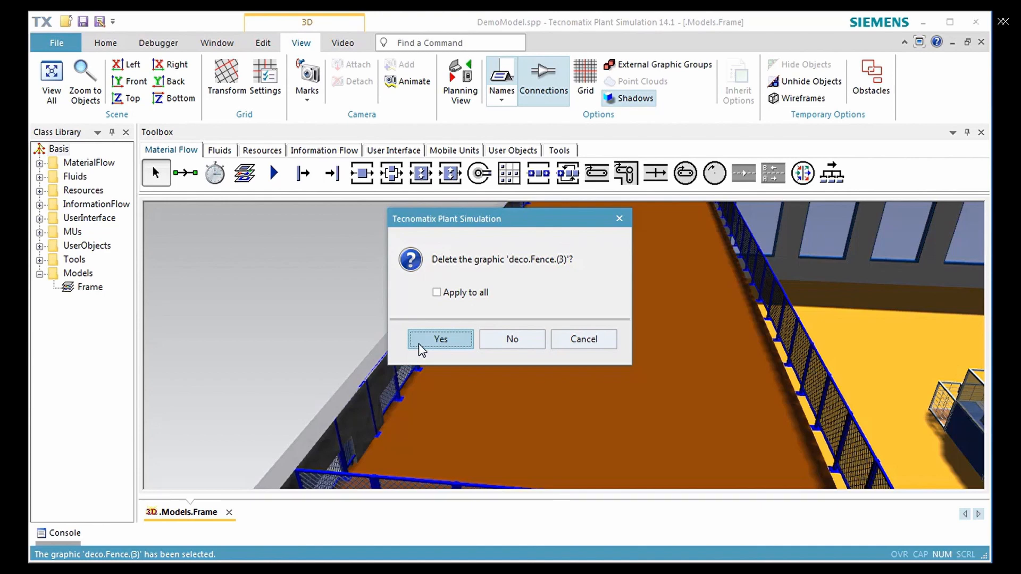
{"action": "left_click", "coordinate": [419, 344]}
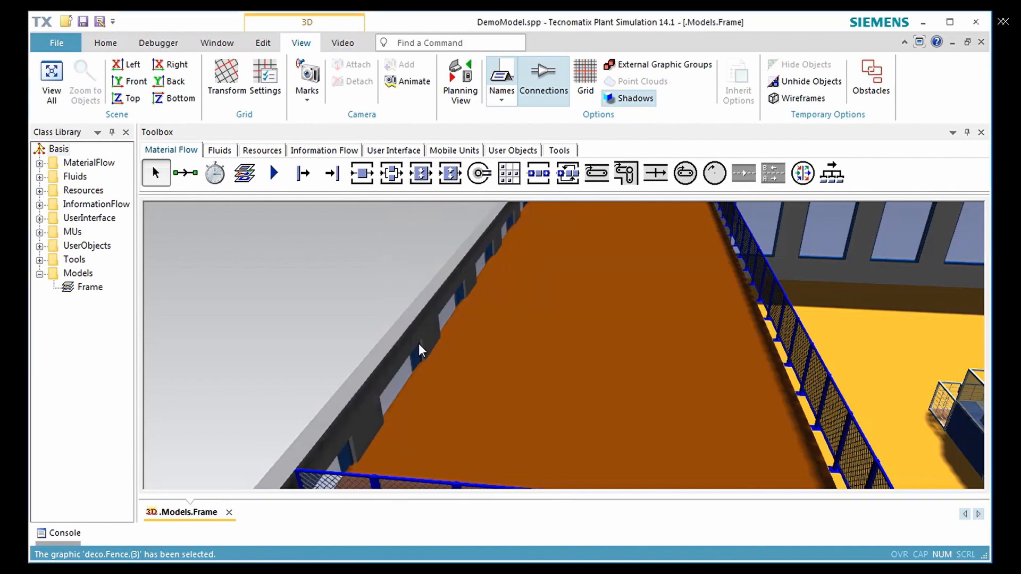
Delete the short fence side against the factory wall at the far end of the platform.
{"action": "right_click_drag", "start_coordinate": [583, 266], "coordinate": [557, 425]}
{"action": "scroll", "coordinate": [624, 264], "scroll_direction": "up", "scroll_amount": 5}
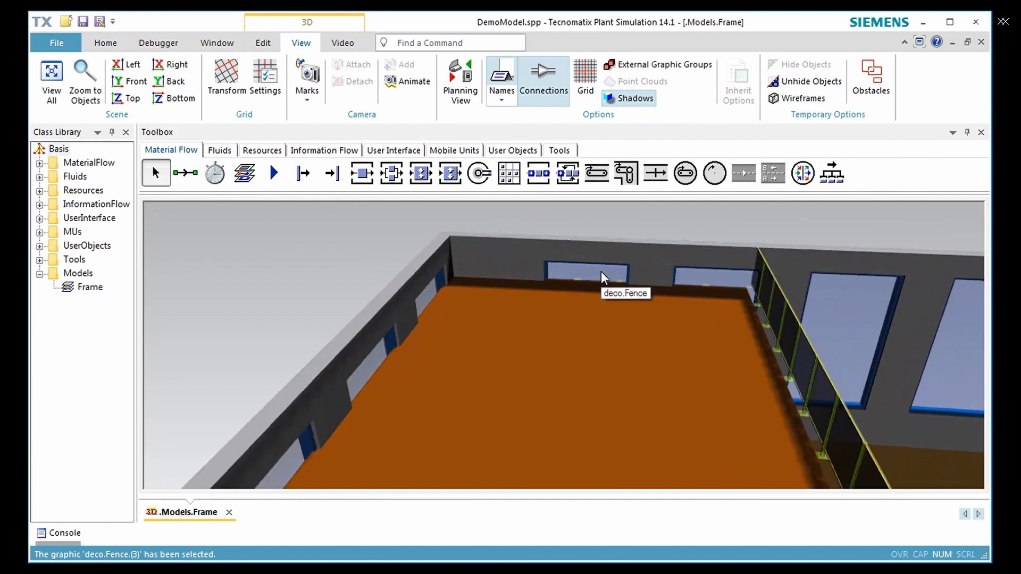
{"action": "left_click", "coordinate": [600, 271]}
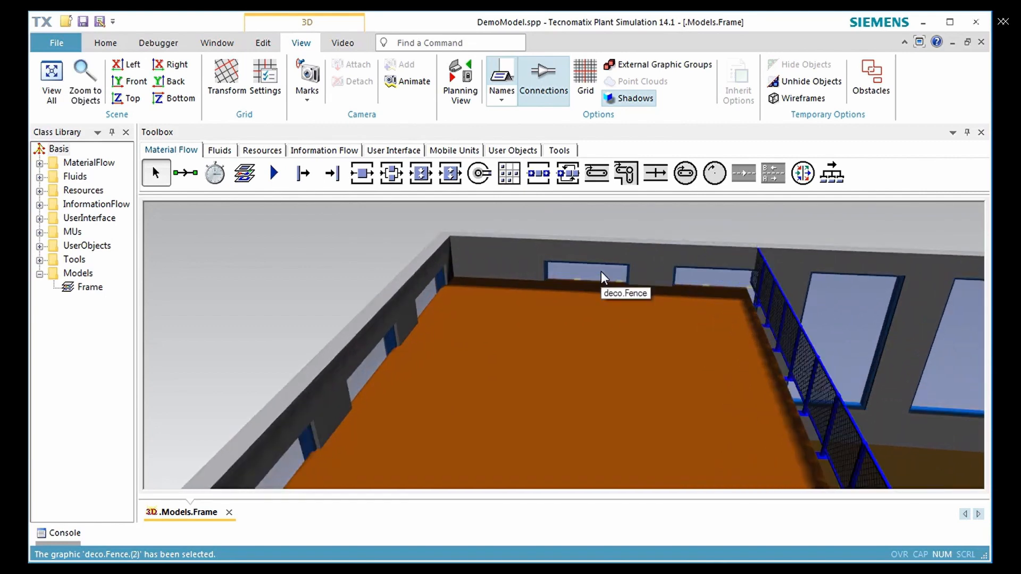
{"action": "key", "text": "Delete"}
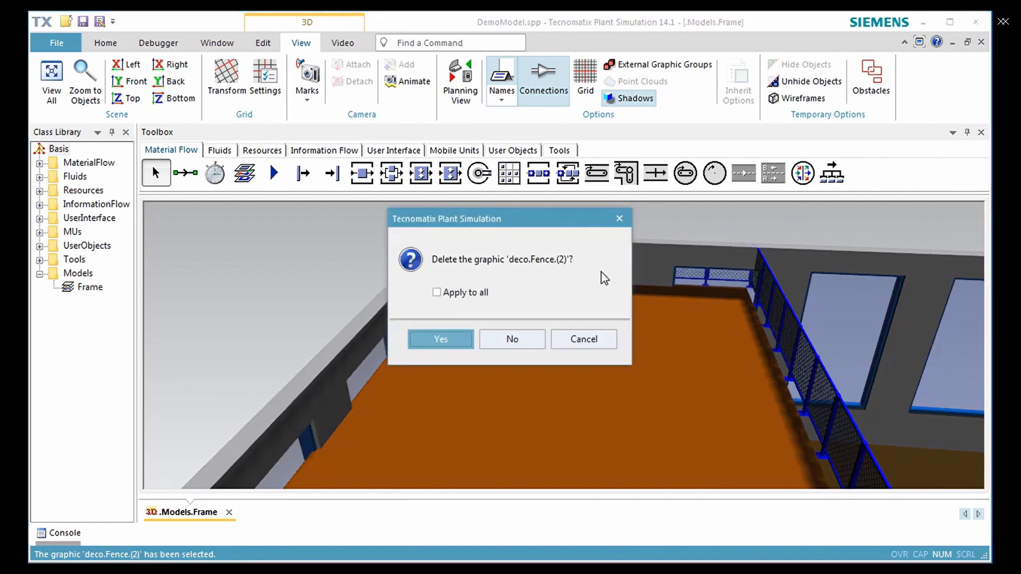
{"action": "key", "text": "Return"}
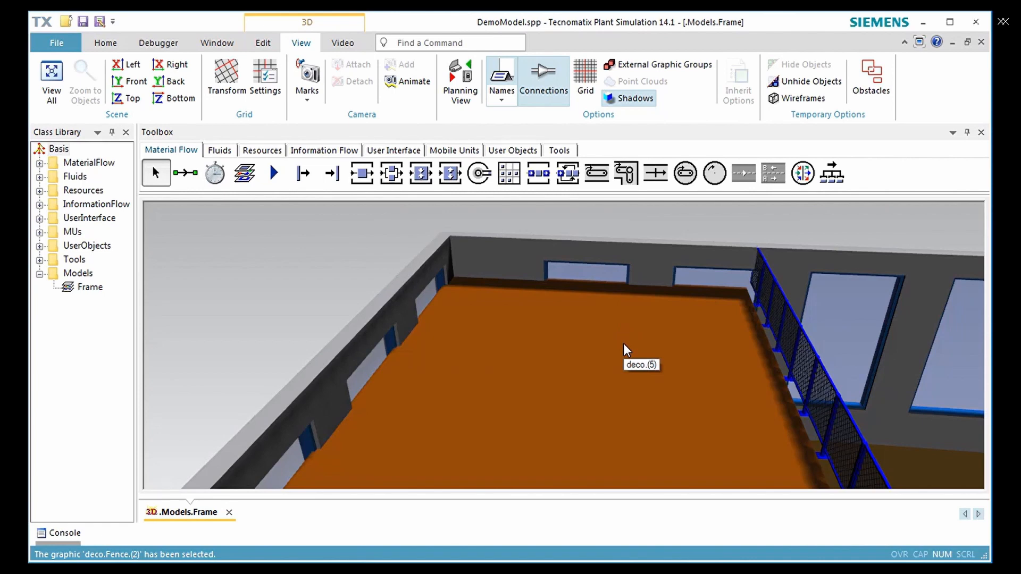
Delete the fence panel second from the corner, above the stairs on the platform's short edge.
{"action": "scroll", "coordinate": [623, 344], "scroll_direction": "down", "scroll_amount": 3}
{"action": "right_click_drag", "start_coordinate": [624, 375], "coordinate": [543, 148]}
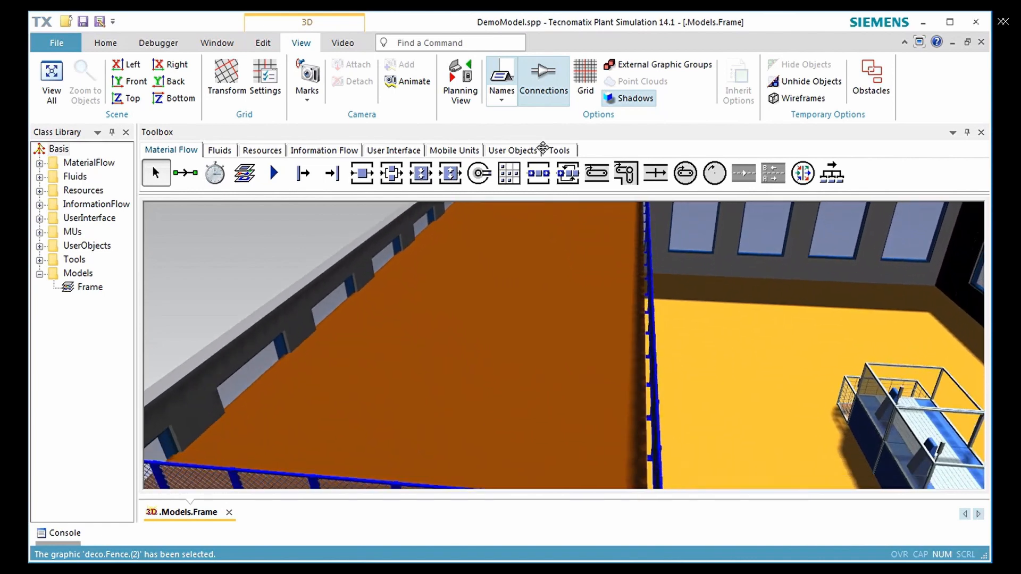
{"action": "right_click_drag", "start_coordinate": [543, 352], "coordinate": [557, 263]}
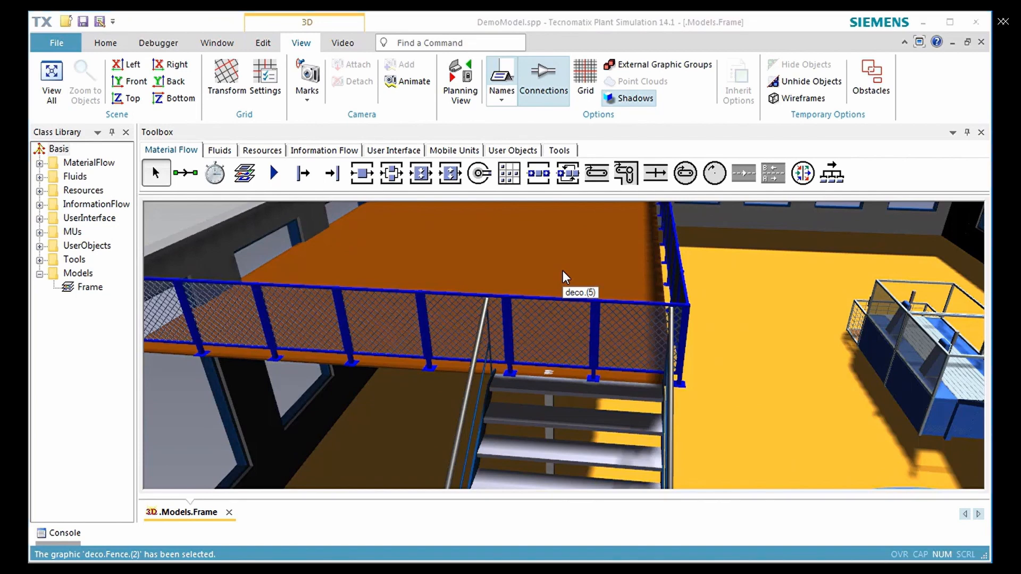
{"action": "left_click", "coordinate": [575, 330]}
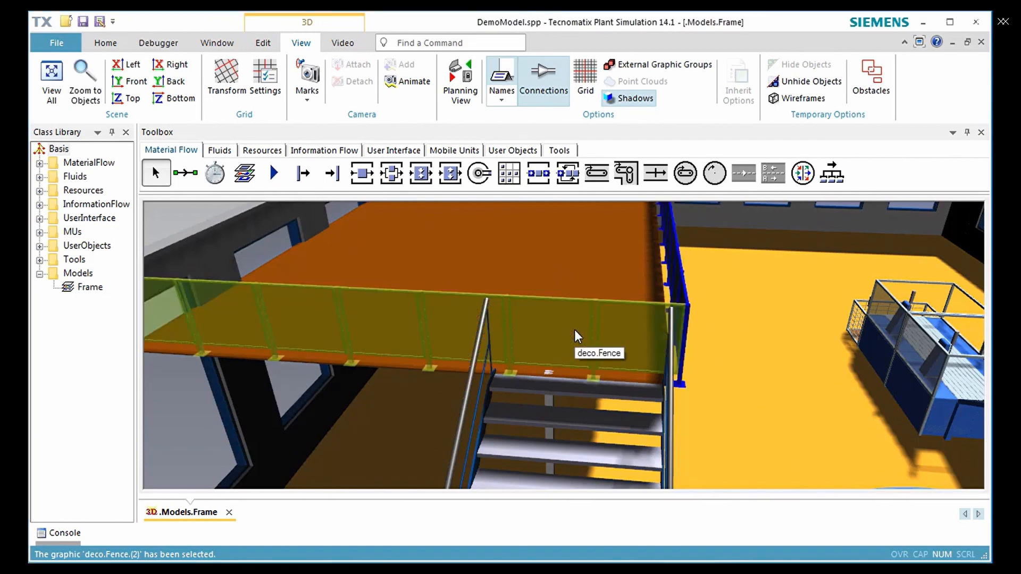
{"action": "left_click", "coordinate": [574, 329]}
{"action": "key", "text": "Delete"}
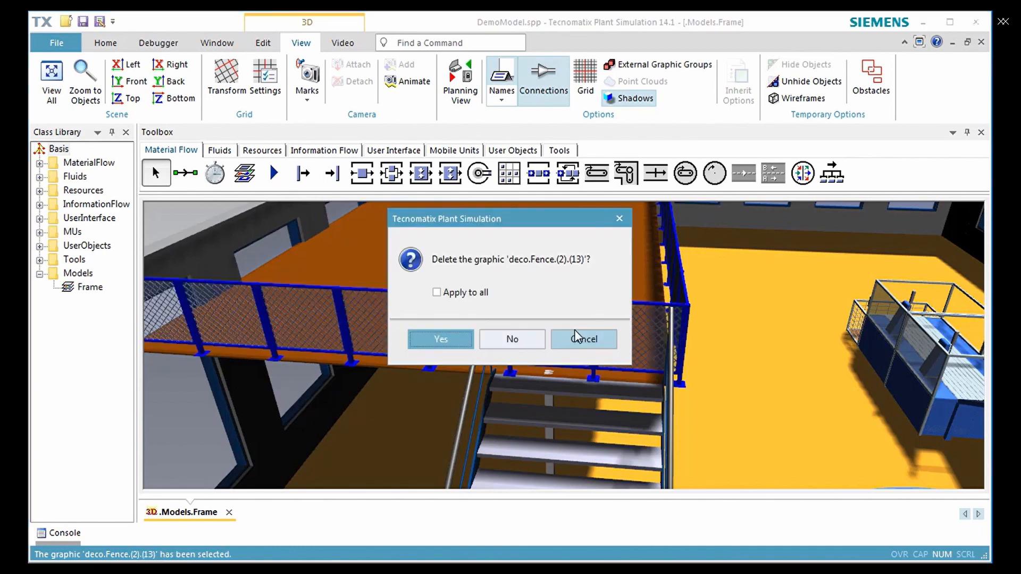
{"action": "key", "text": "Return"}
Delete the corner fence panel above the stairs and the freestanding post beside it to clear the platform entrance.
{"action": "left_click", "coordinate": [627, 340]}
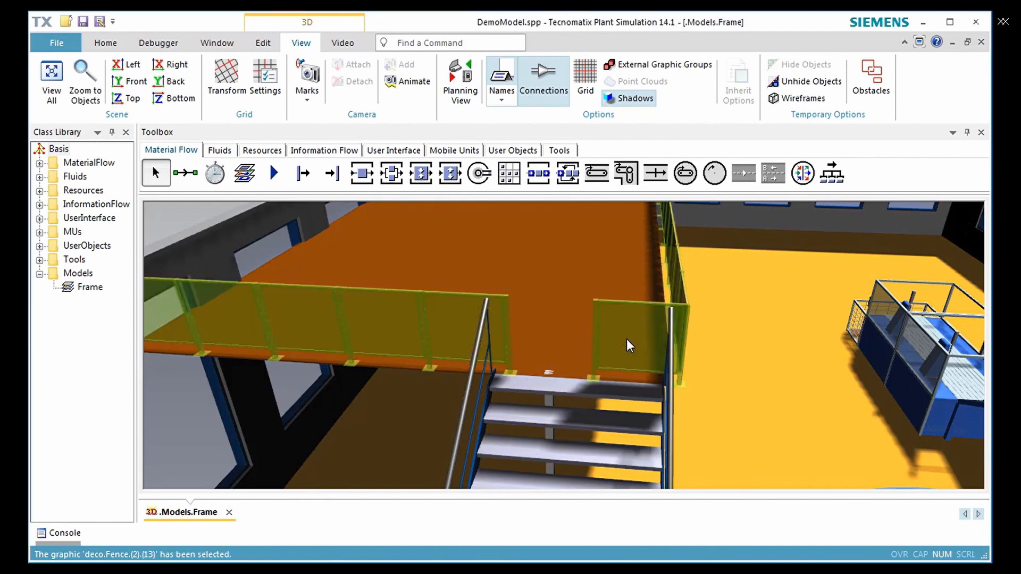
{"action": "left_click", "coordinate": [627, 339]}
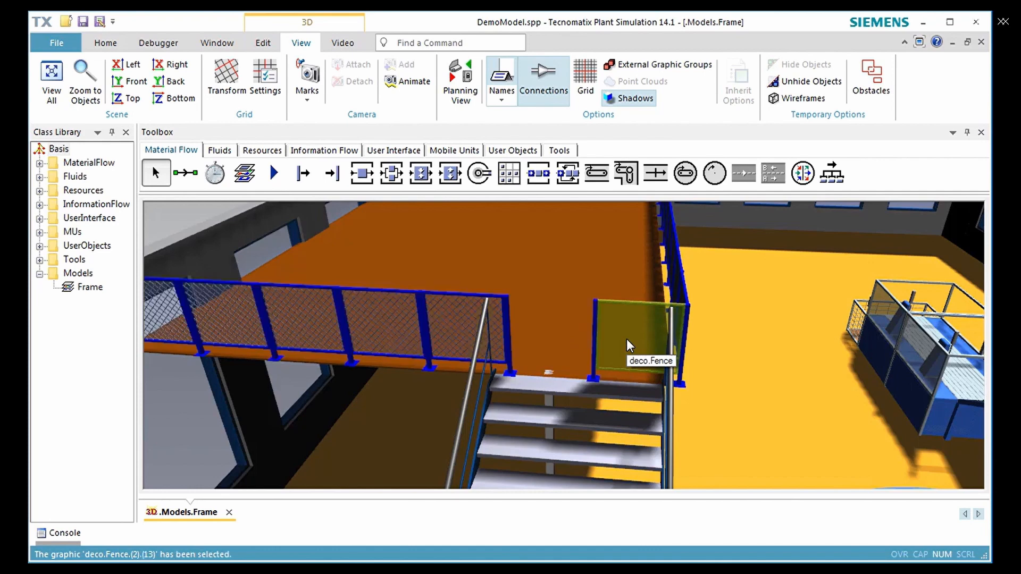
{"action": "key", "text": "Delete"}
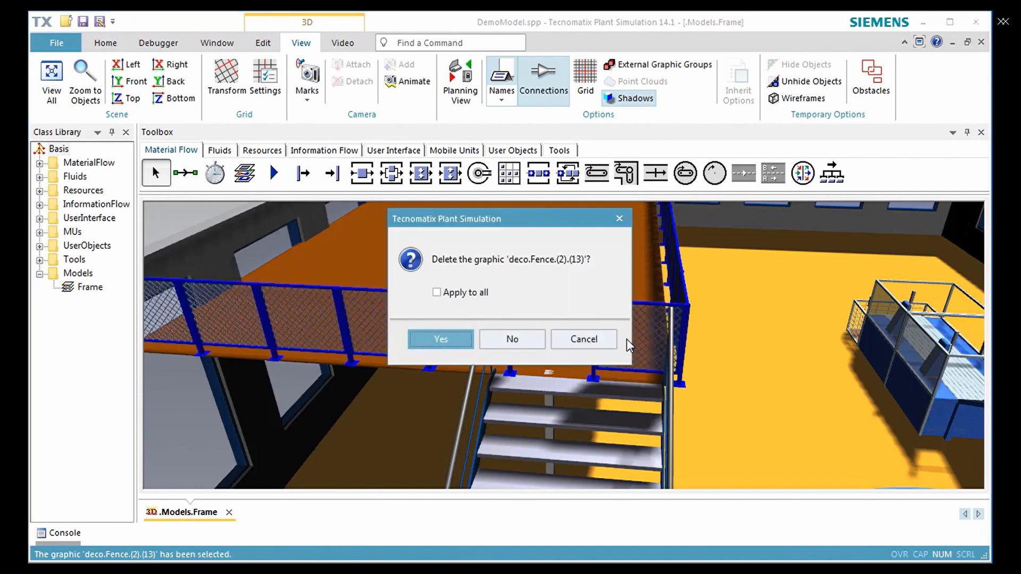
{"action": "key", "text": "Return"}
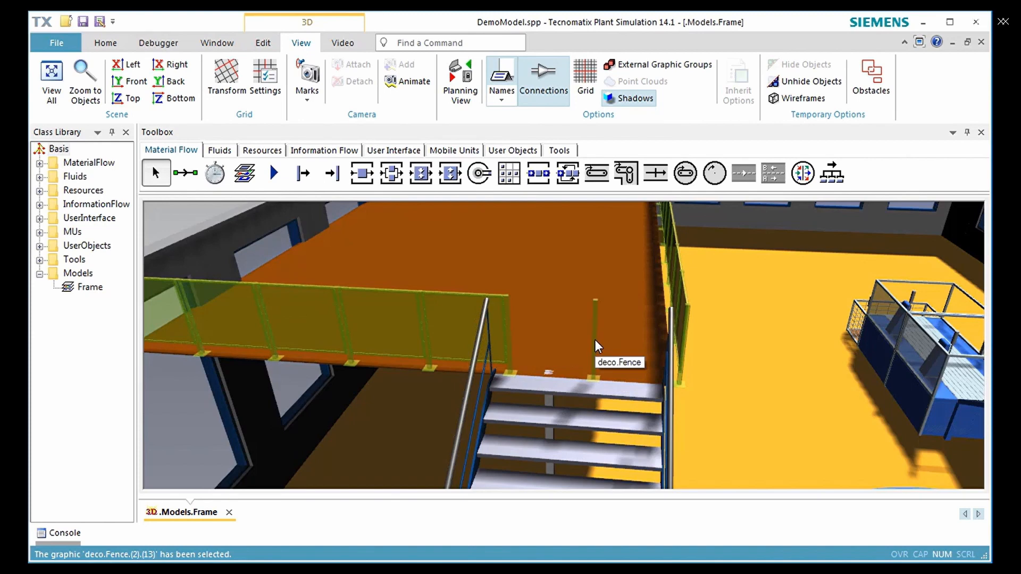
{"action": "left_click", "coordinate": [595, 340]}
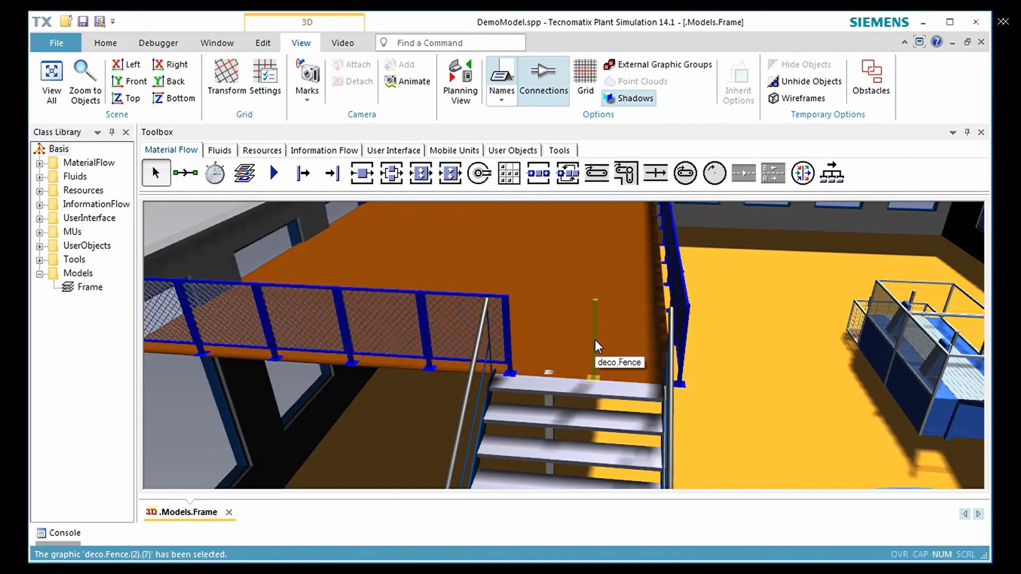
{"action": "key", "text": "Delete"}
{"action": "key", "text": "Return"}
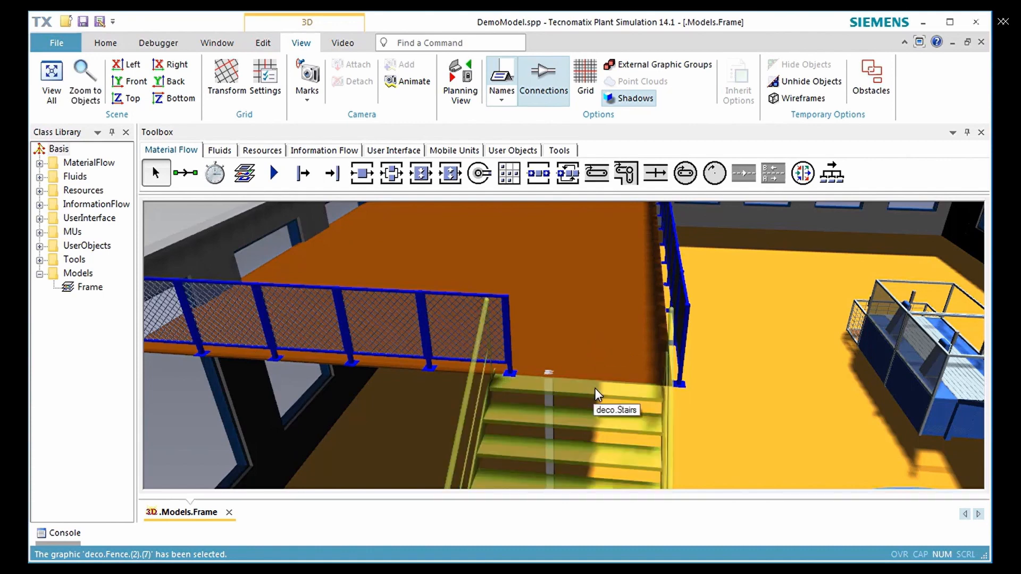
Shift the stairs and the fence slightly so the handrails line up with the fence posts on both sides of the opening.
{"action": "left_click_drag", "start_coordinate": [606, 388], "coordinate": [613, 387]}
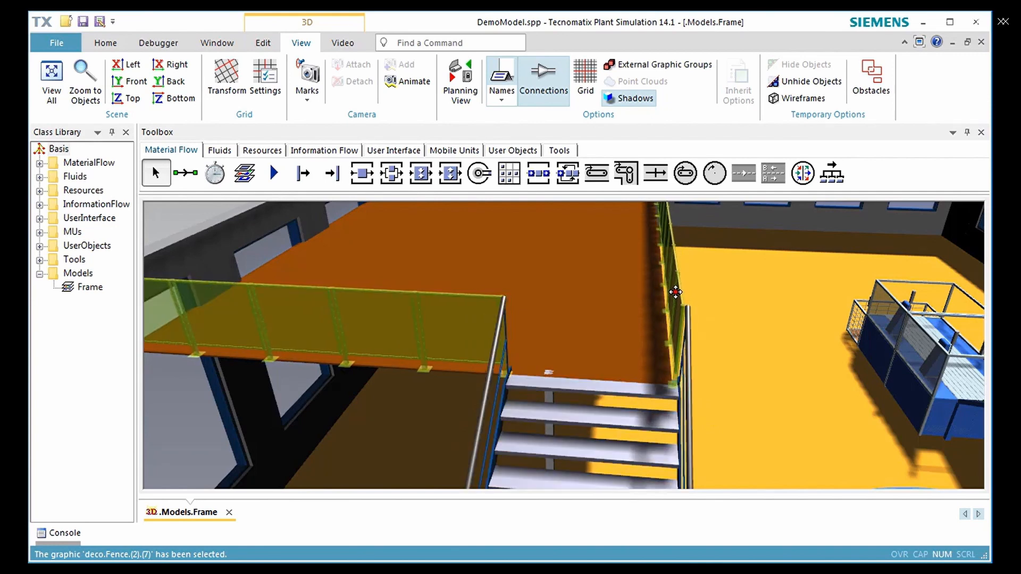
{"action": "left_click", "coordinate": [764, 345]}
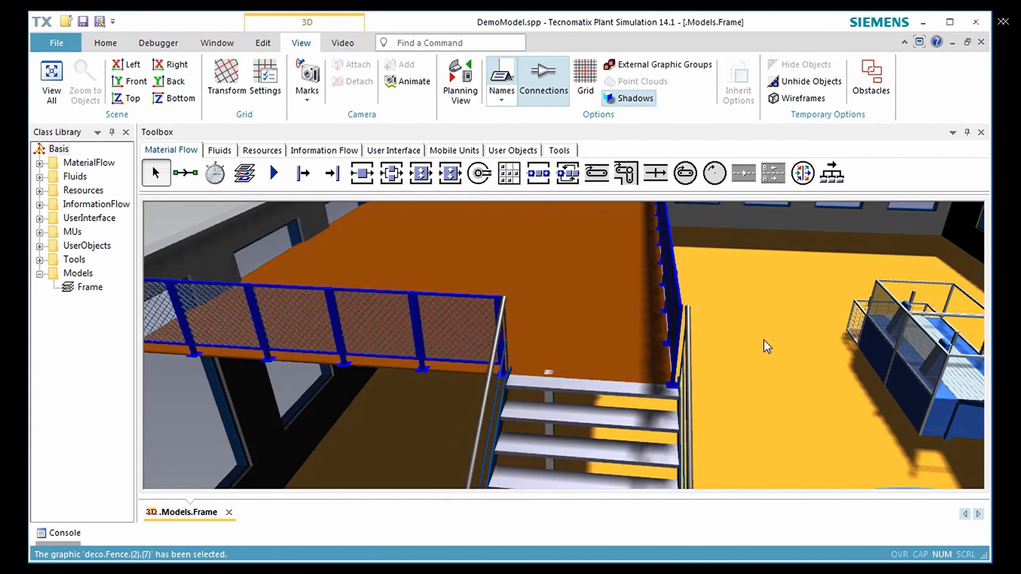
{"action": "left_click", "coordinate": [666, 446]}
{"action": "left_click_drag", "start_coordinate": [660, 445], "coordinate": [658, 444]}
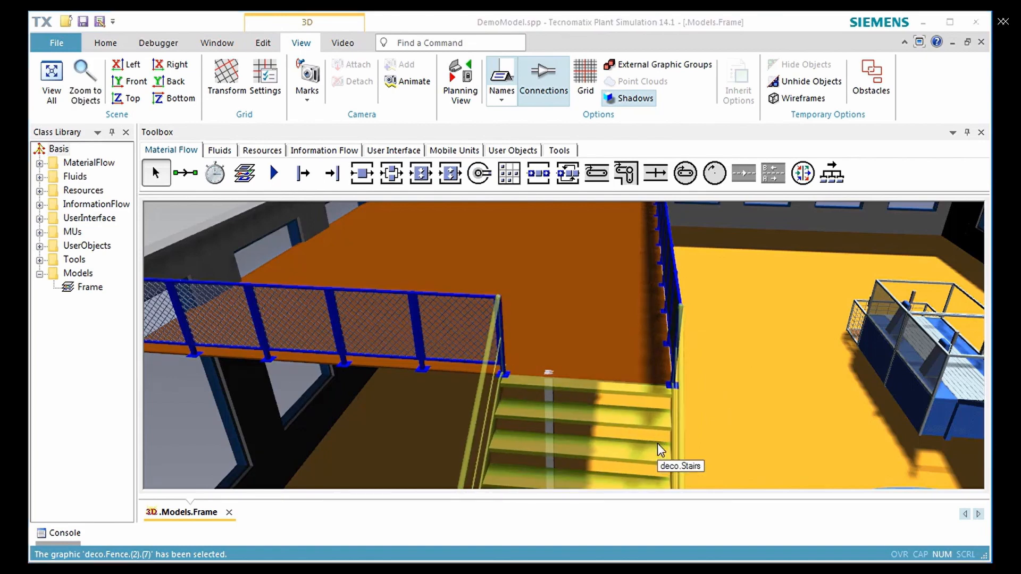
{"action": "left_click", "coordinate": [780, 464]}
{"action": "middle_click_drag", "start_coordinate": [781, 462], "coordinate": [686, 488]}
{"action": "scroll", "coordinate": [637, 471], "scroll_direction": "down", "scroll_amount": 5}
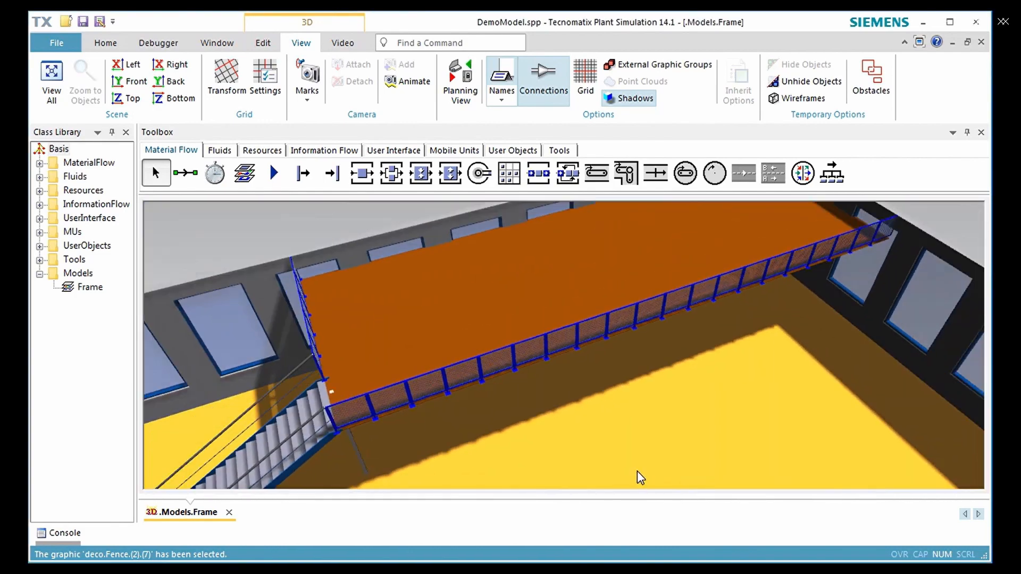
{"action": "scroll", "coordinate": [637, 405], "scroll_direction": "down", "scroll_amount": 5}
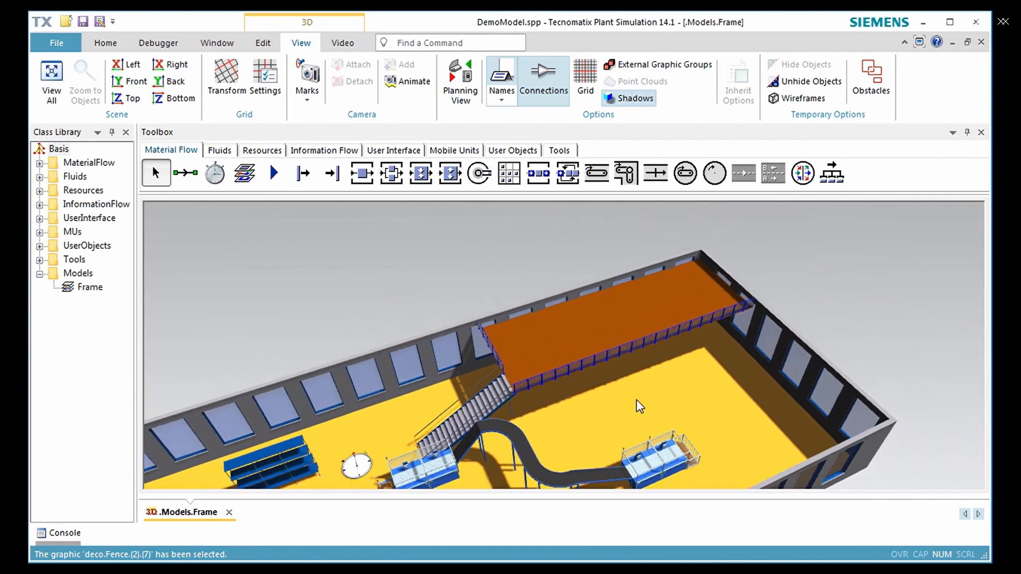
{"action": "middle_click_drag", "start_coordinate": [698, 432], "coordinate": [667, 428]}
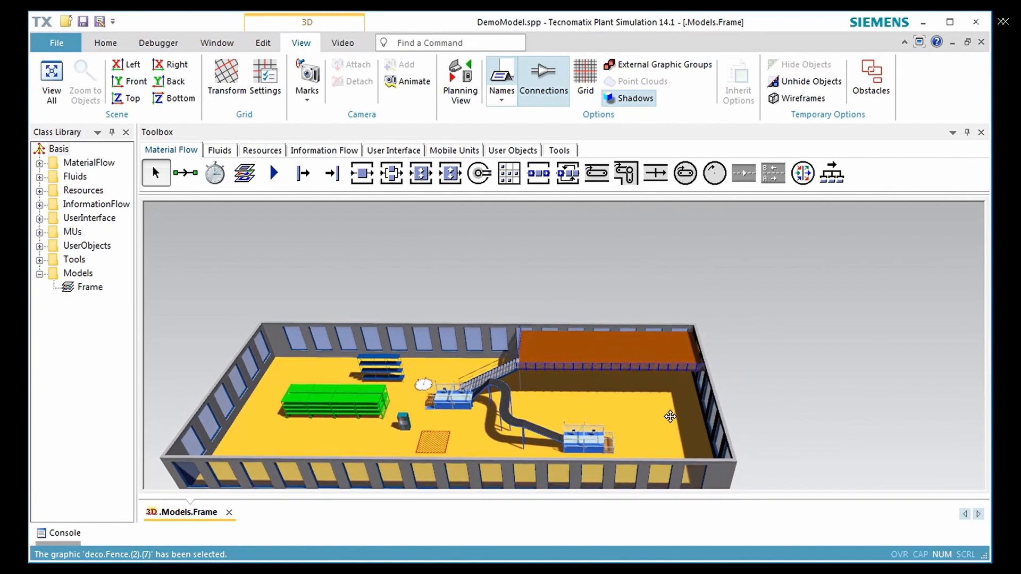